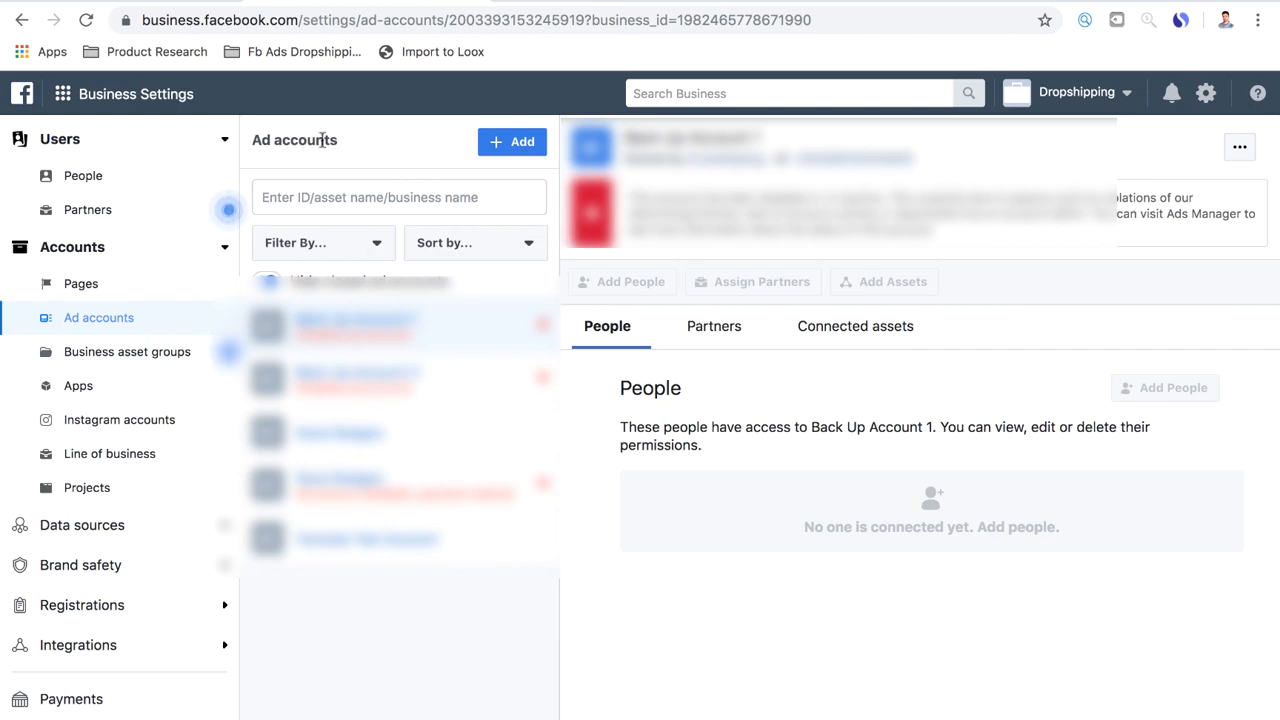
# Start creating a new ad account with US Dollar as the currency and a saved payment method
pyautogui.click(509, 148)
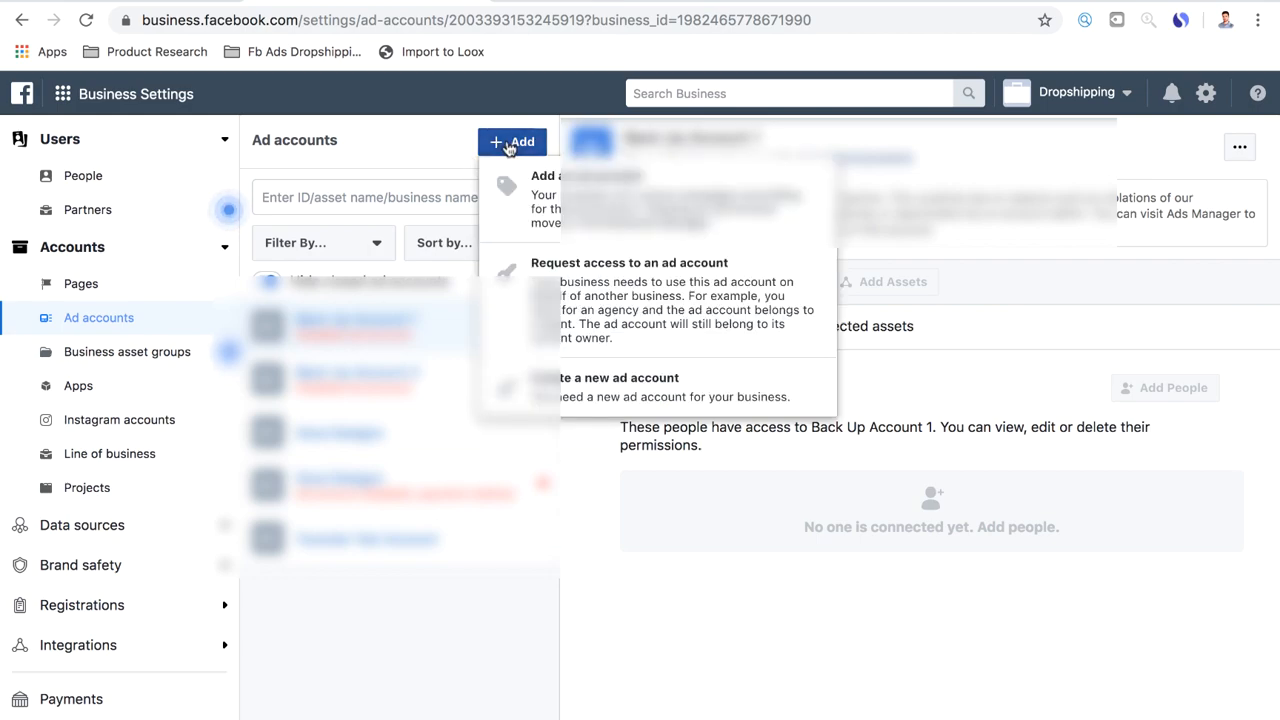
pyautogui.click(598, 392)
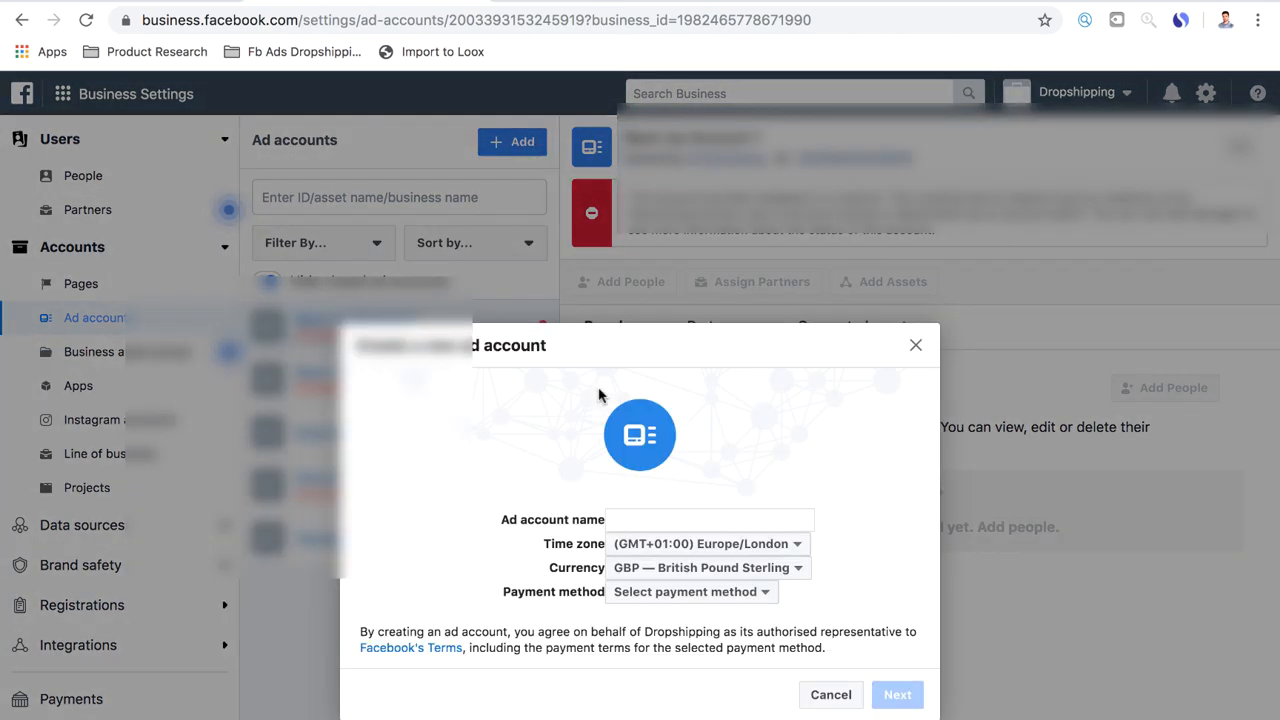
pyautogui.click(645, 567)
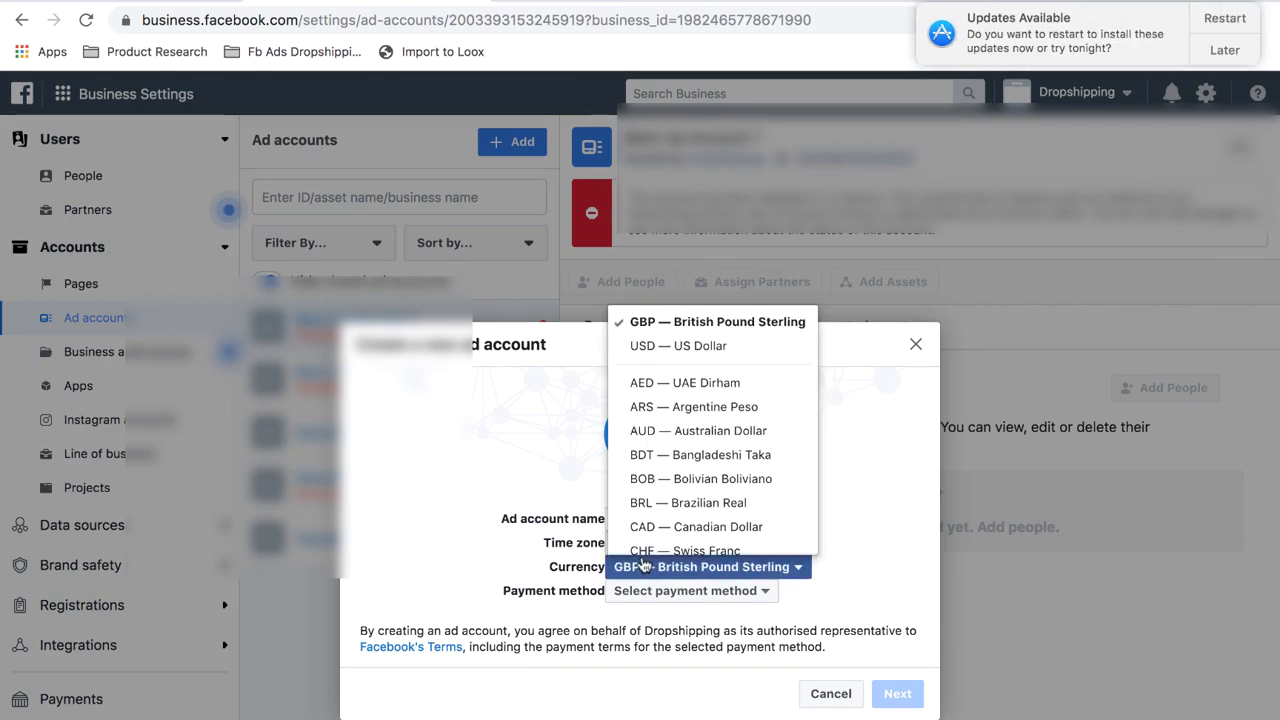
pyautogui.click(662, 350)
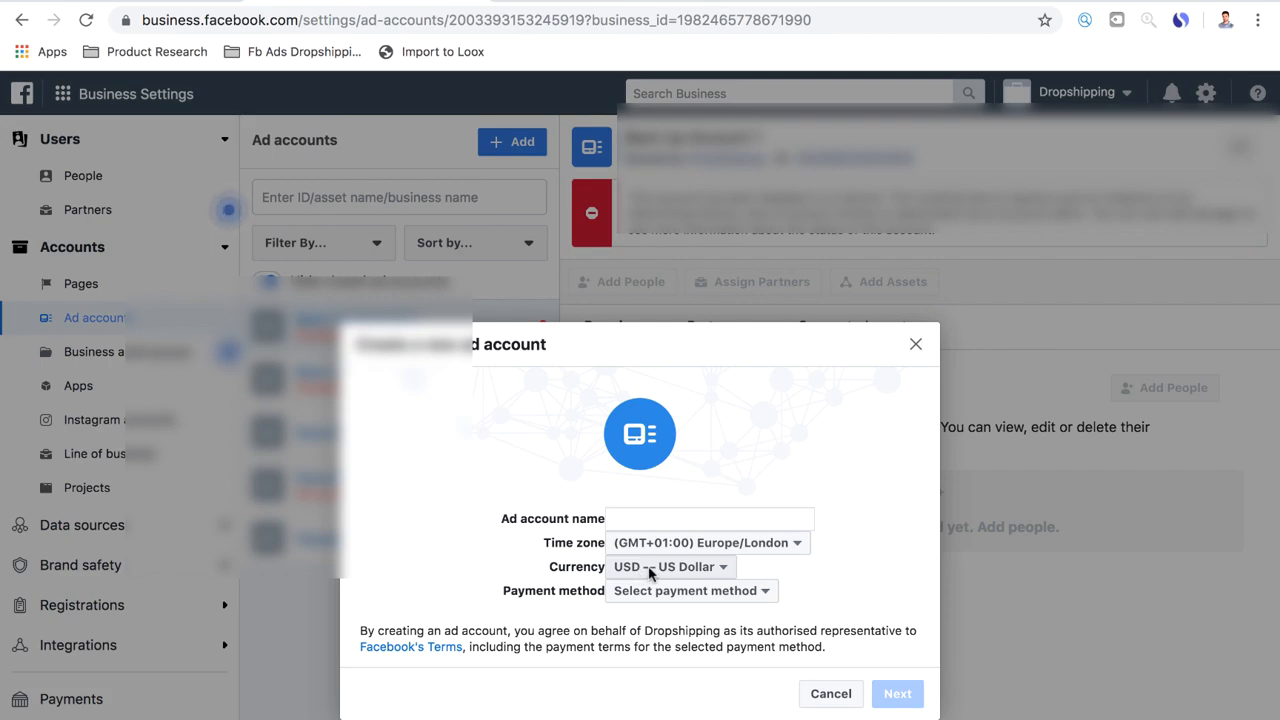
pyautogui.click(655, 591)
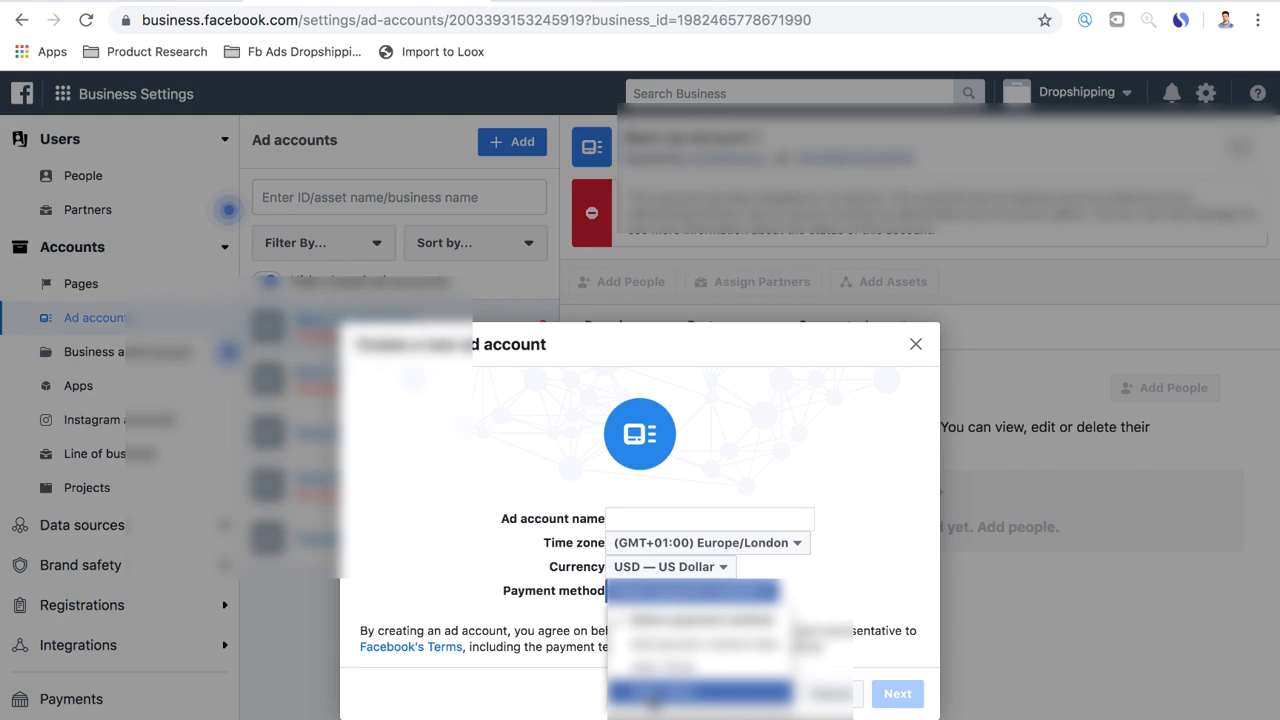
pyautogui.click(653, 693)
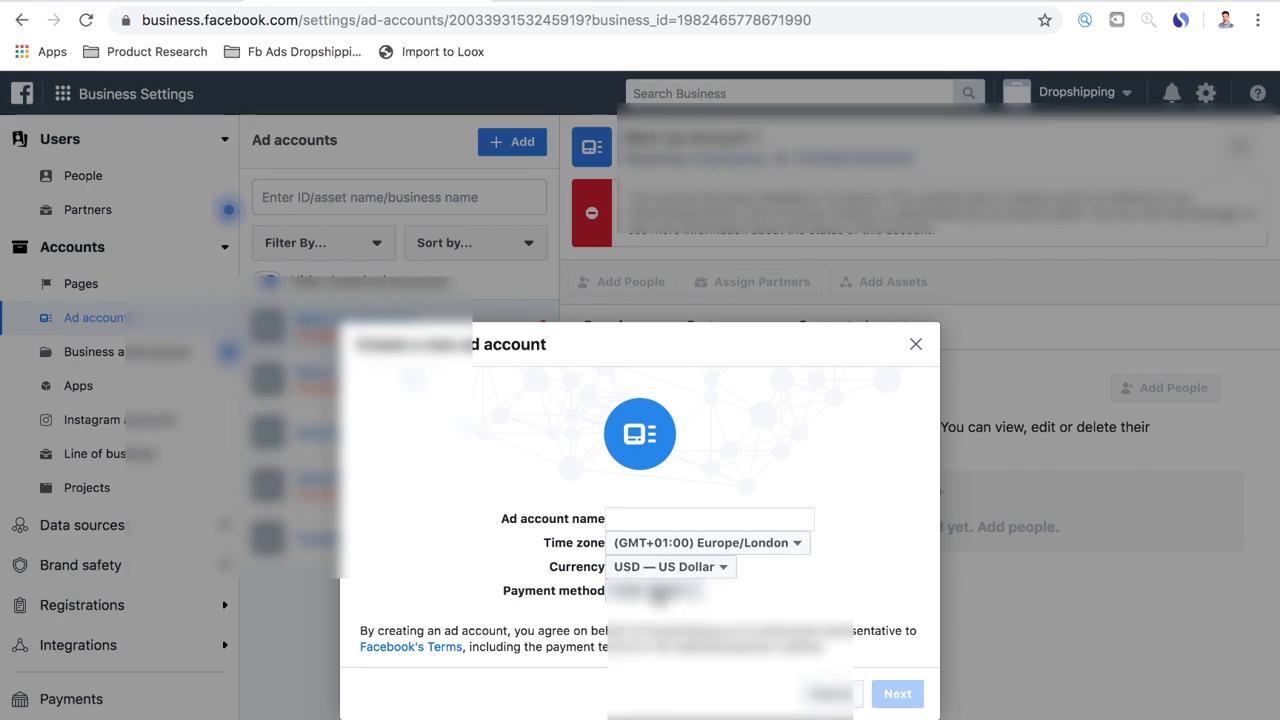
# Name the ad account "Unreal Gadgetz", assign its use to My business (Dropshipping), and create it
pyautogui.click(673, 519)
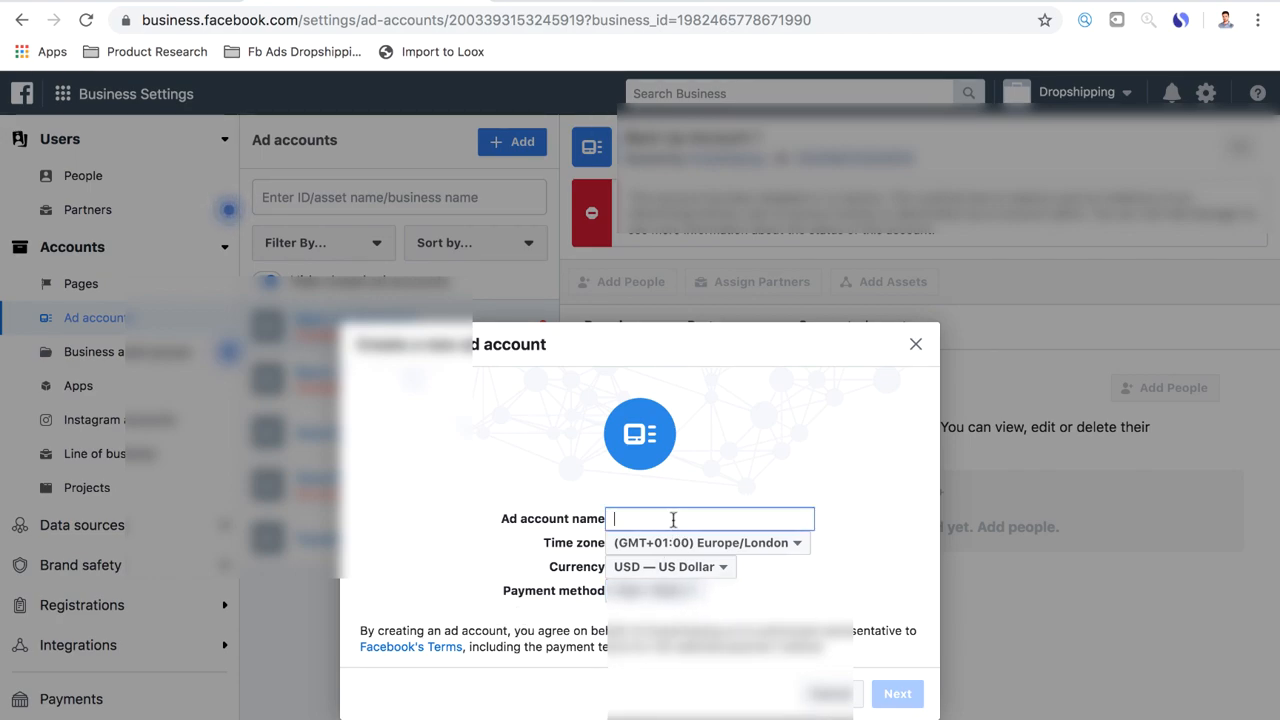
pyautogui.write('Unreal Gadgetz')
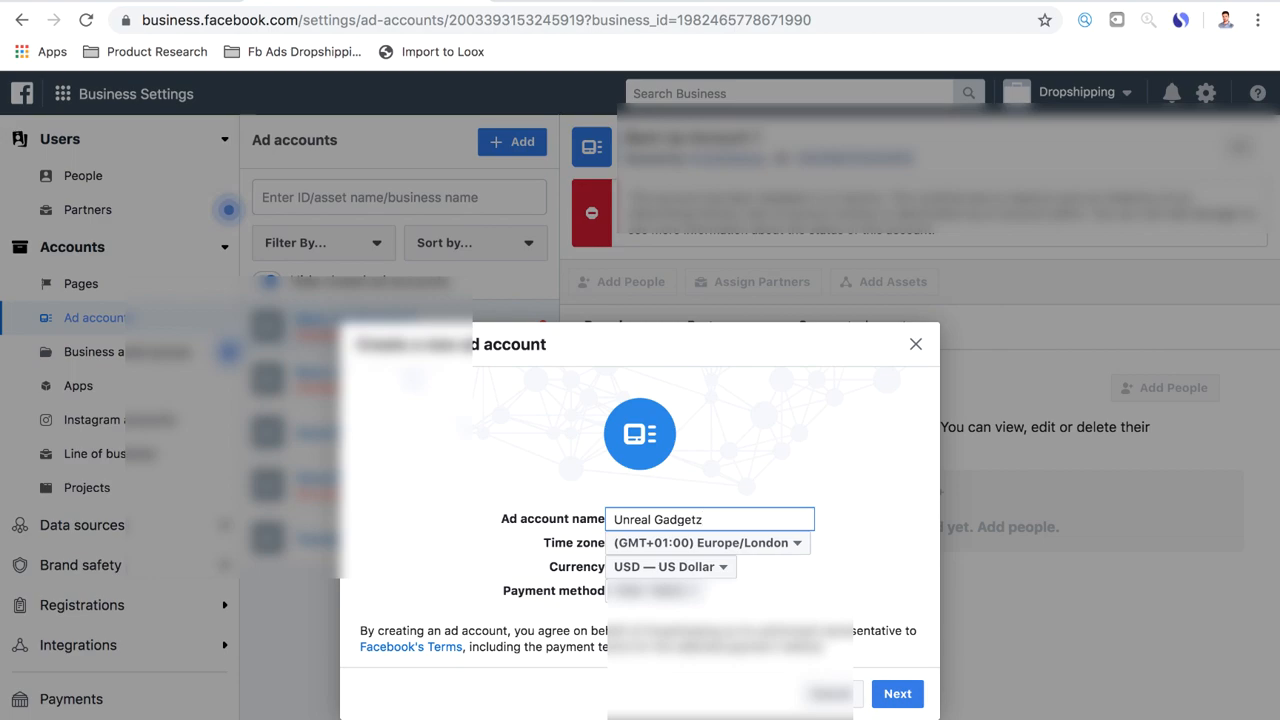
pyautogui.click(905, 694)
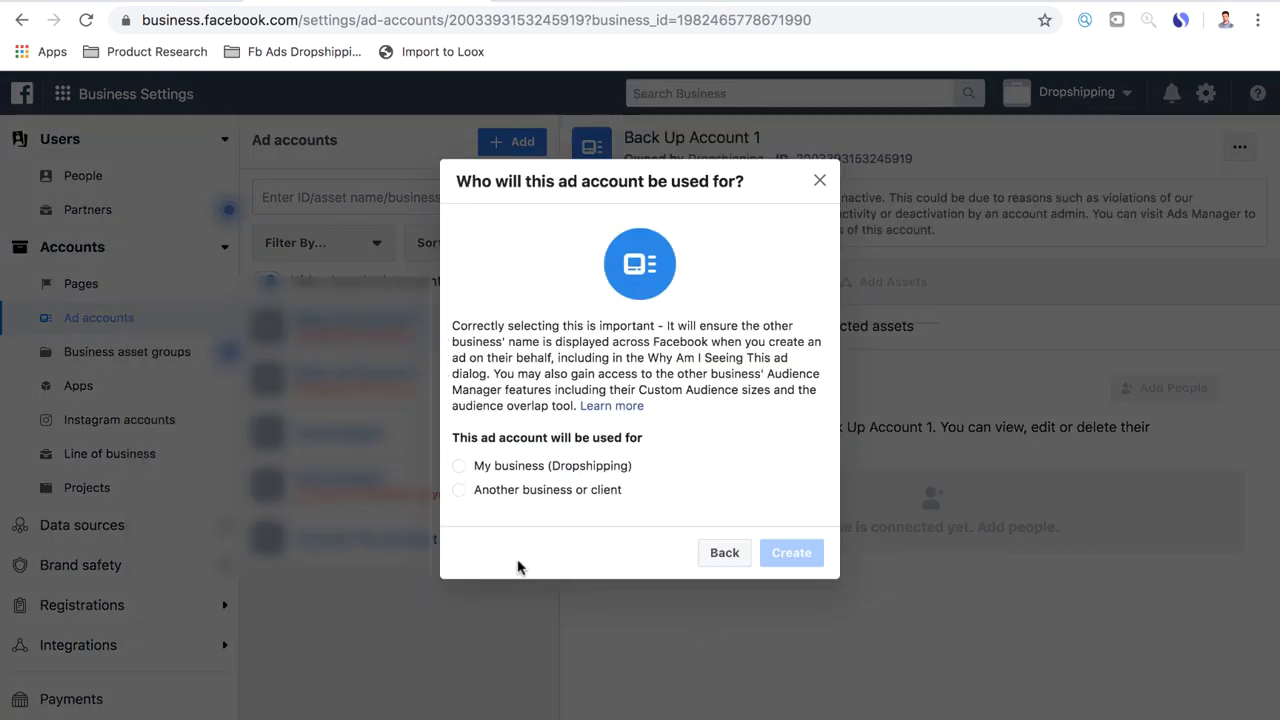
pyautogui.click(461, 466)
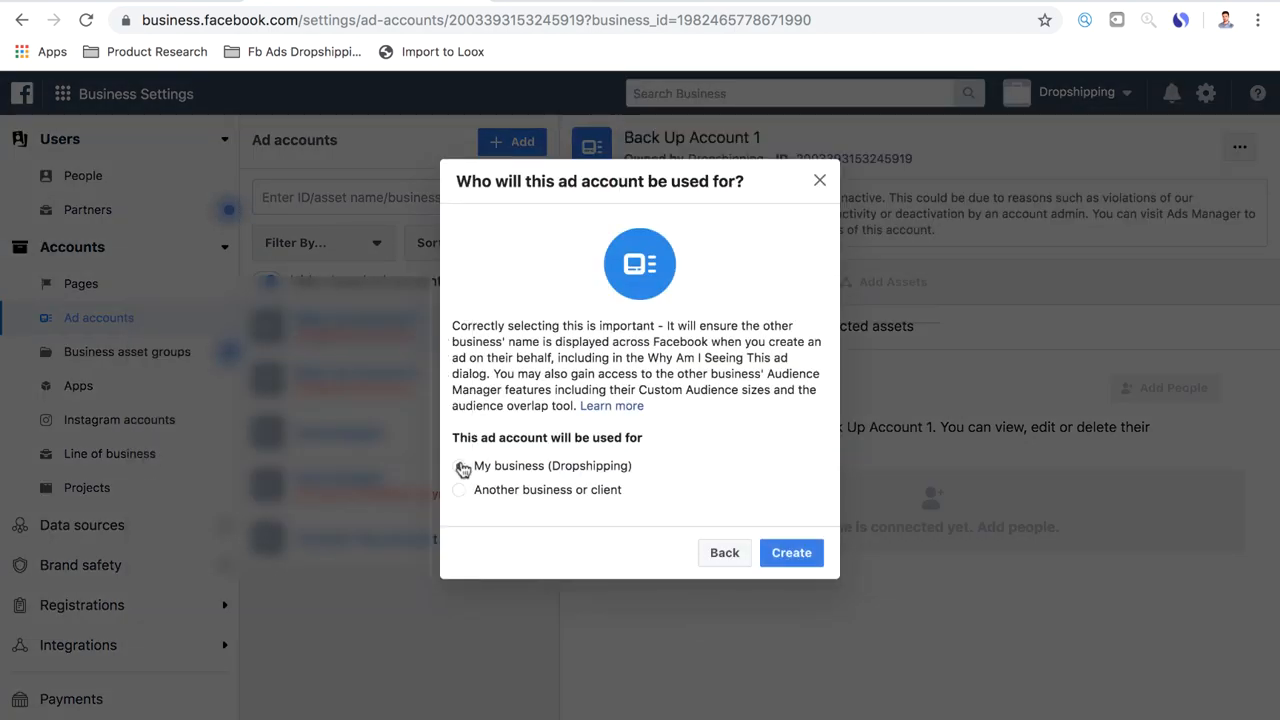
pyautogui.click(791, 553)
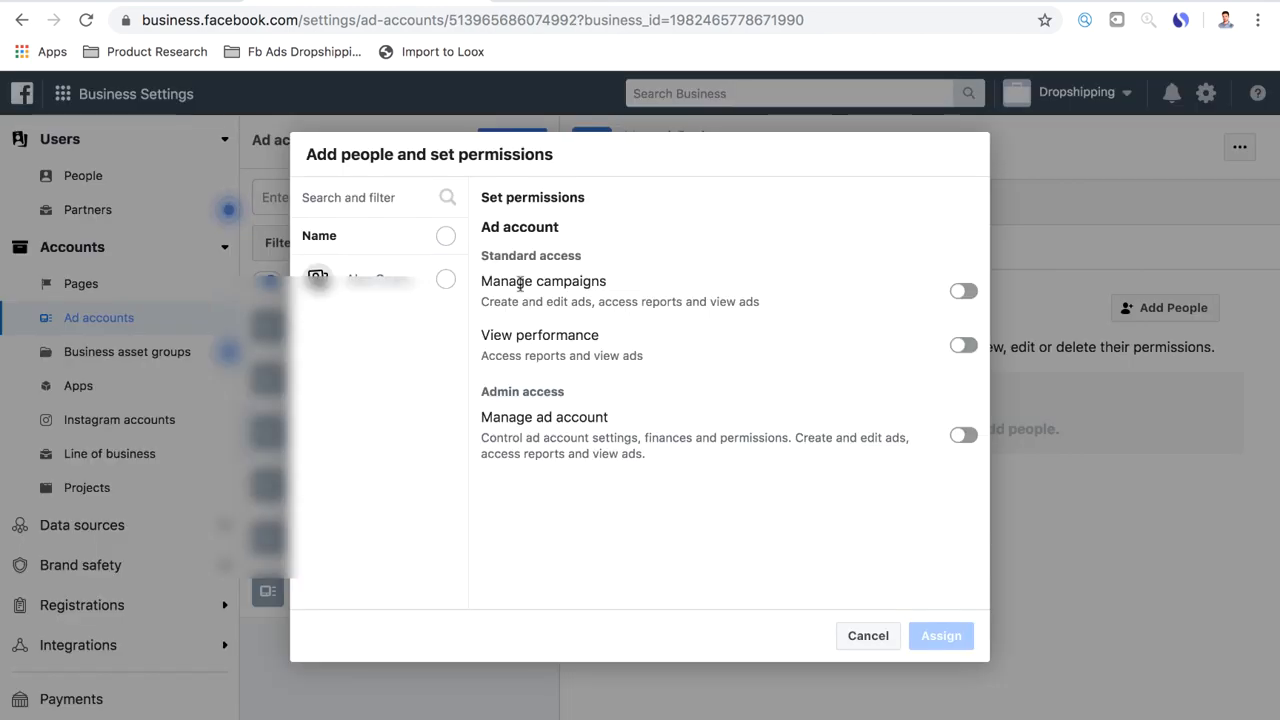
# Assign the listed person to the new ad account with Manage ad account admin access and finish the setup
pyautogui.click(445, 279)
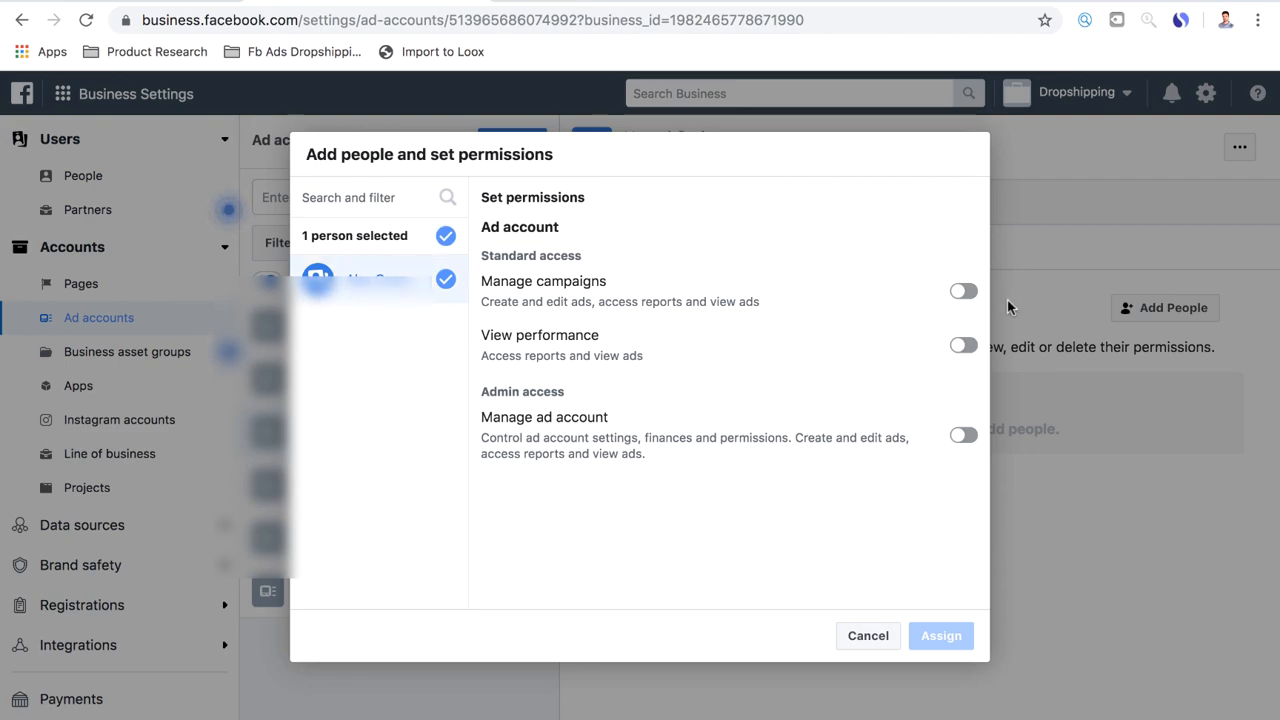
pyautogui.click(964, 291)
pyautogui.click(964, 435)
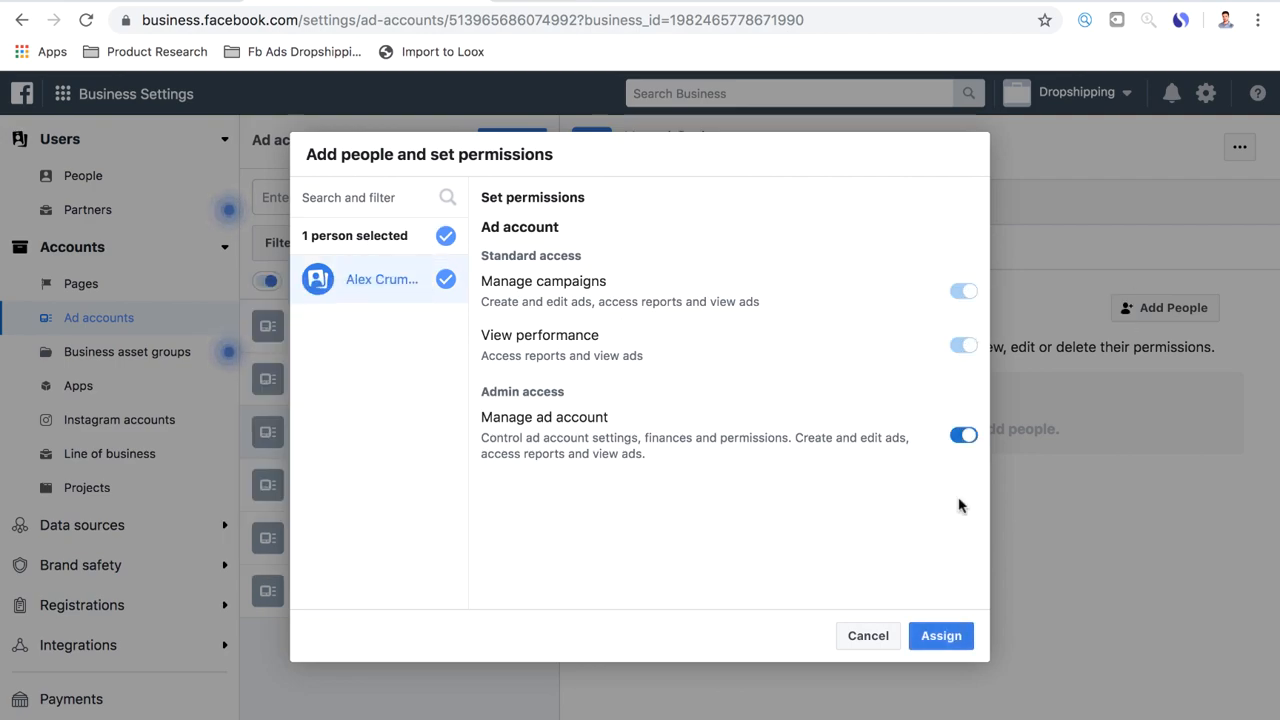
pyautogui.click(948, 632)
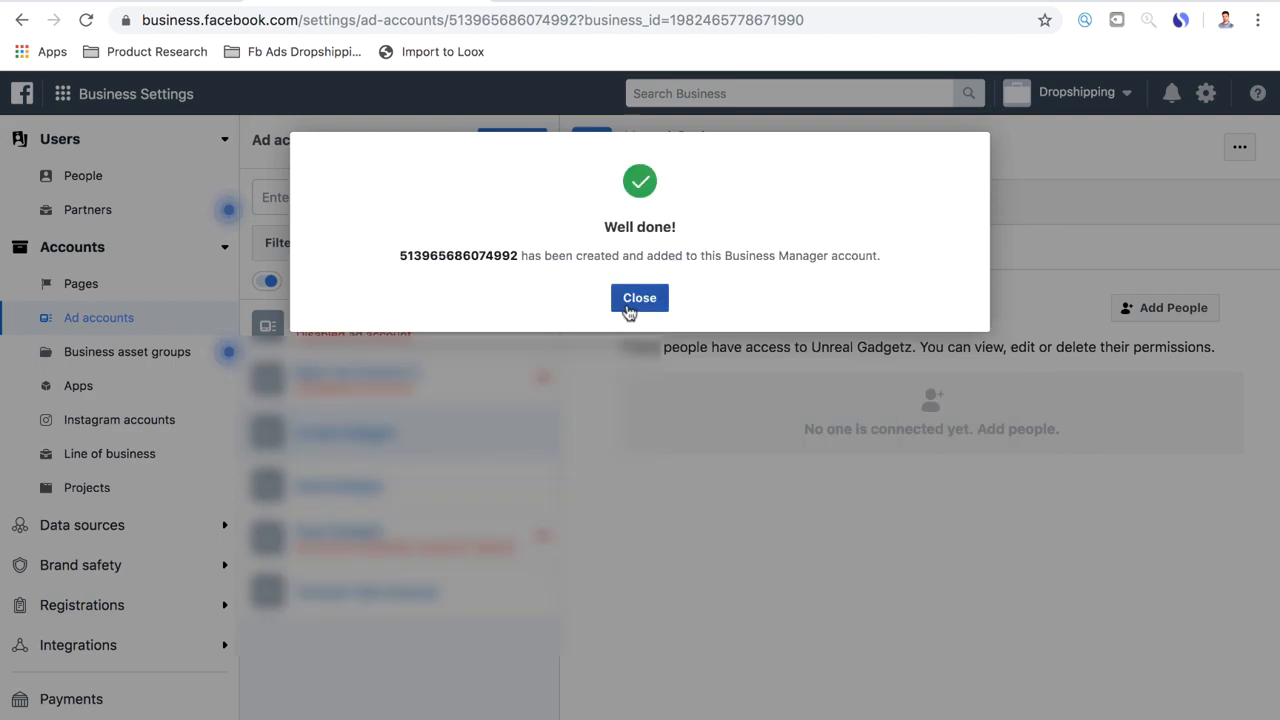
pyautogui.click(639, 298)
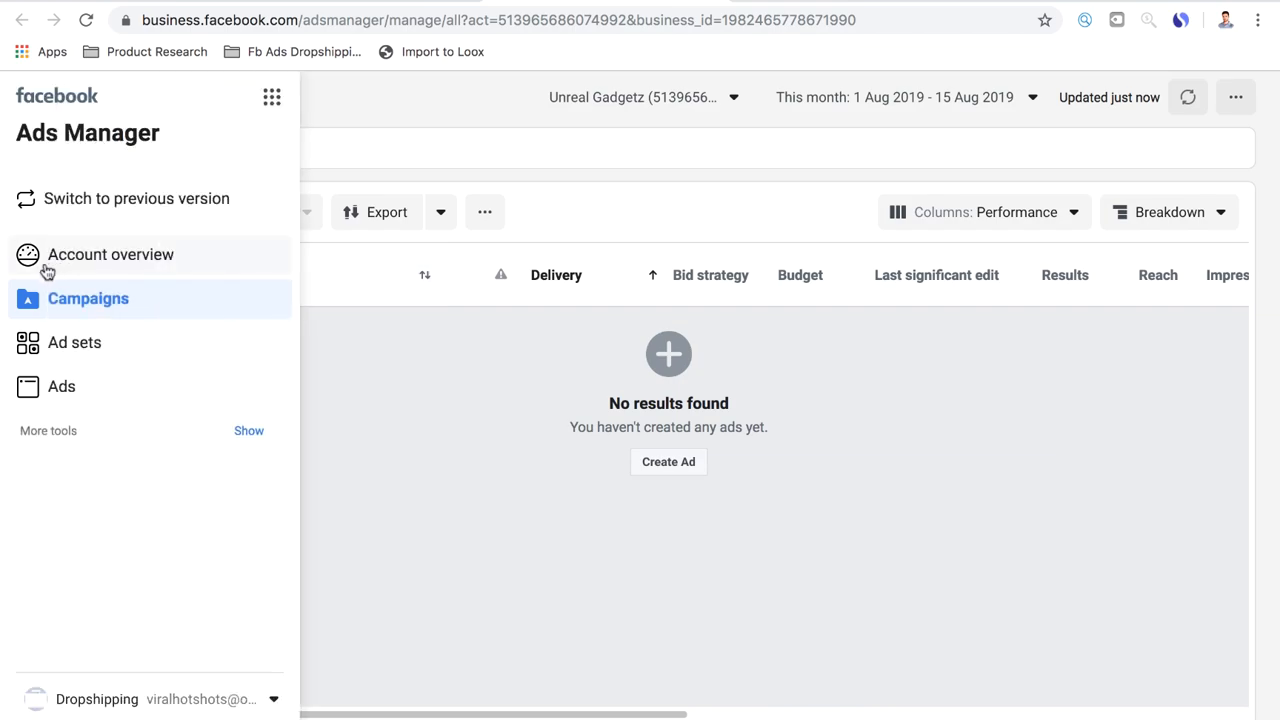
# Switch Ads Manager to its other version and open Events Manager for the Unreal Gadgetz account
pyautogui.click(50, 204)
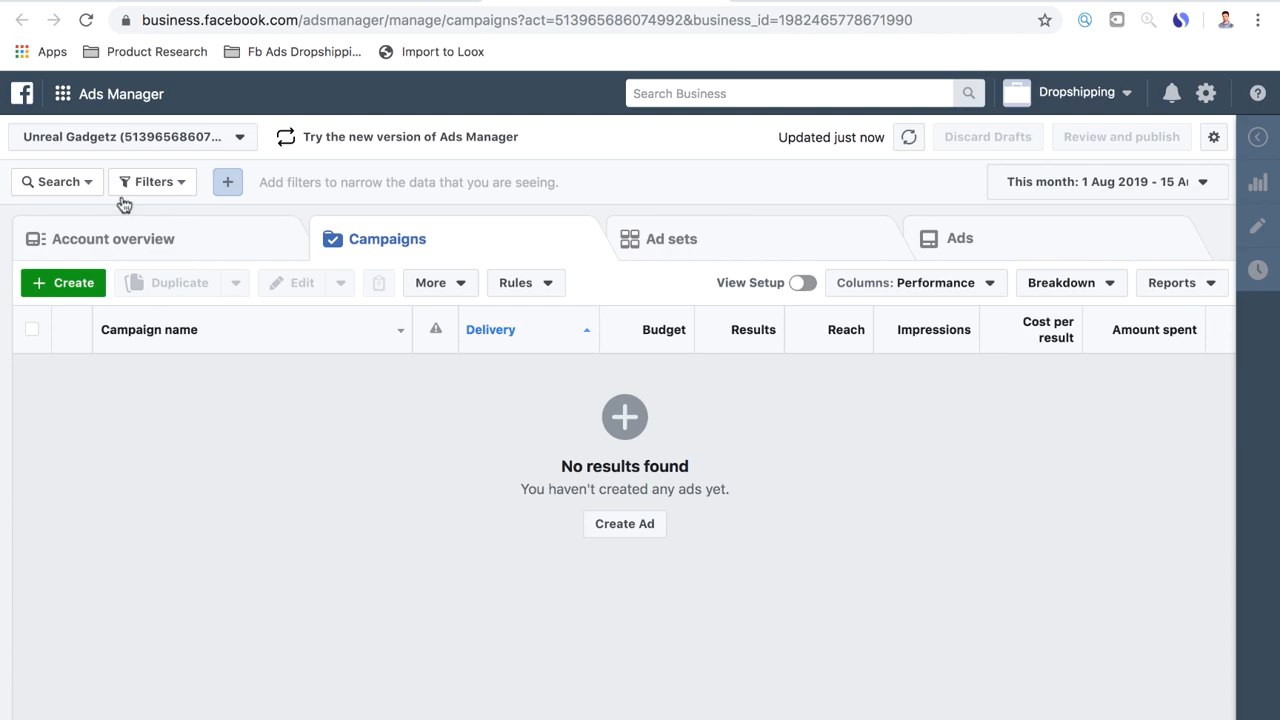
pyautogui.click(62, 95)
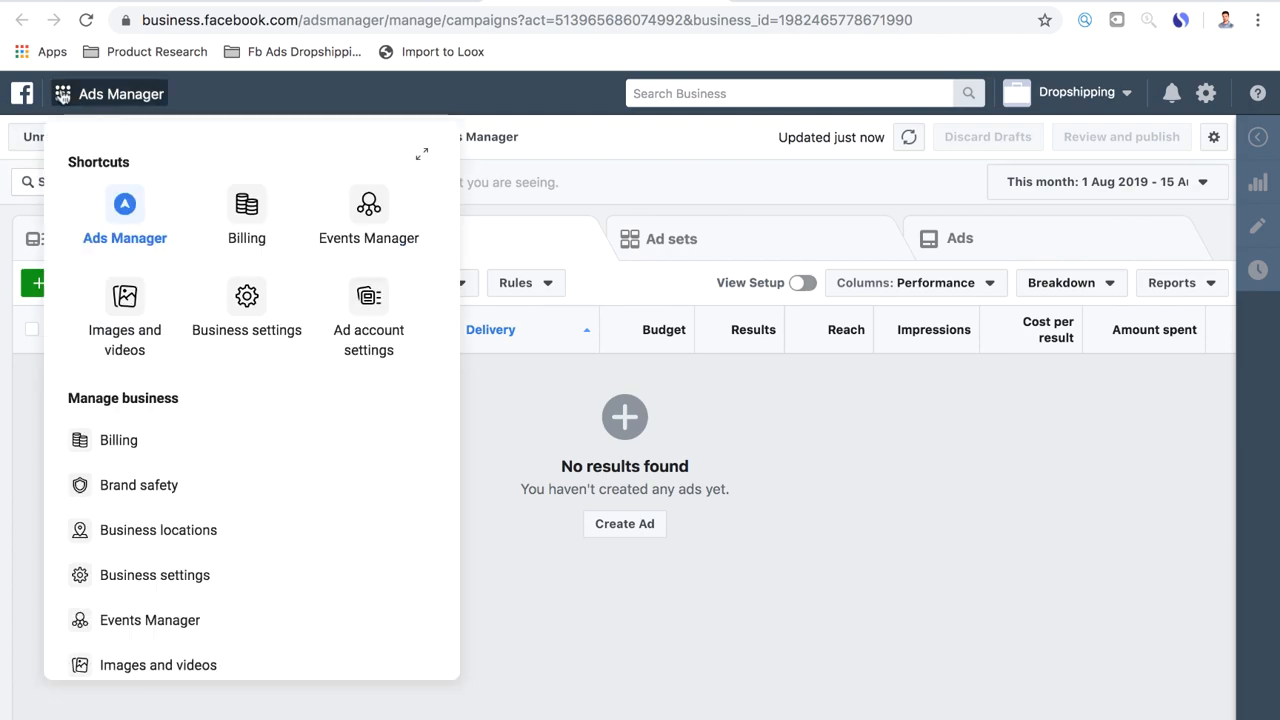
pyautogui.click(369, 215)
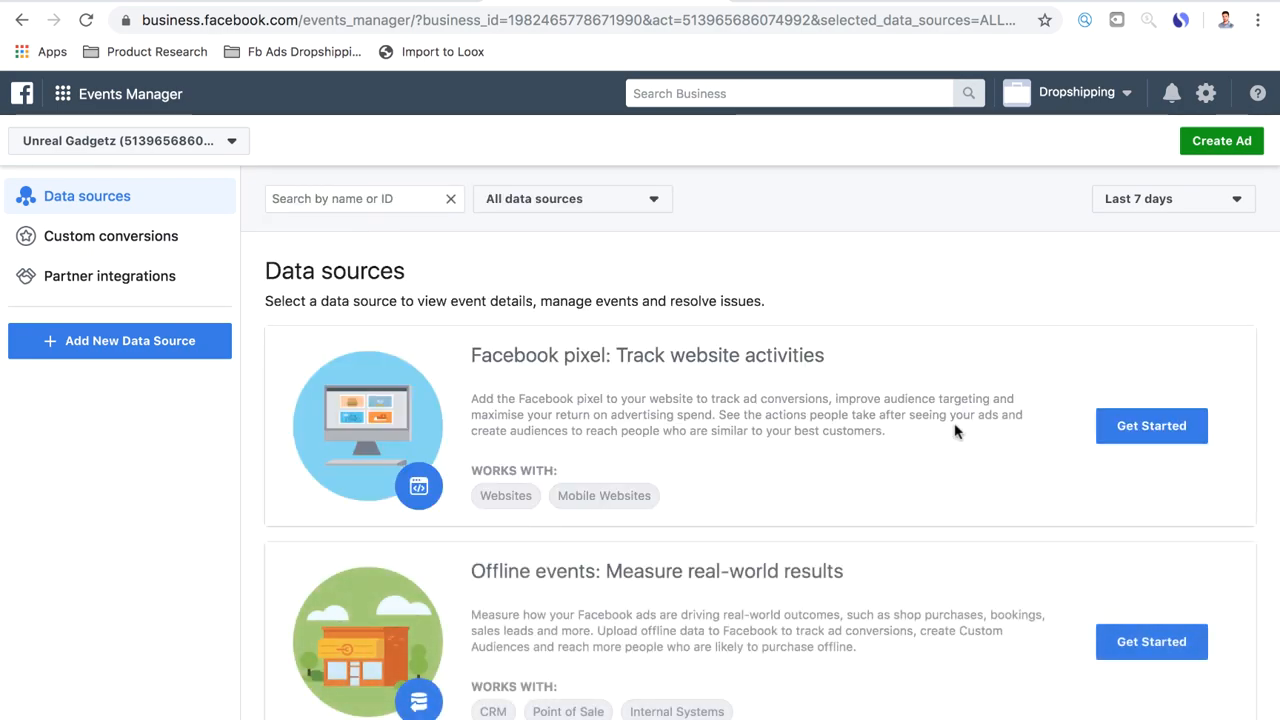
# Create a Facebook pixel with the suggested name and the website URL "unrealgadgetz.co"
pyautogui.click(1152, 427)
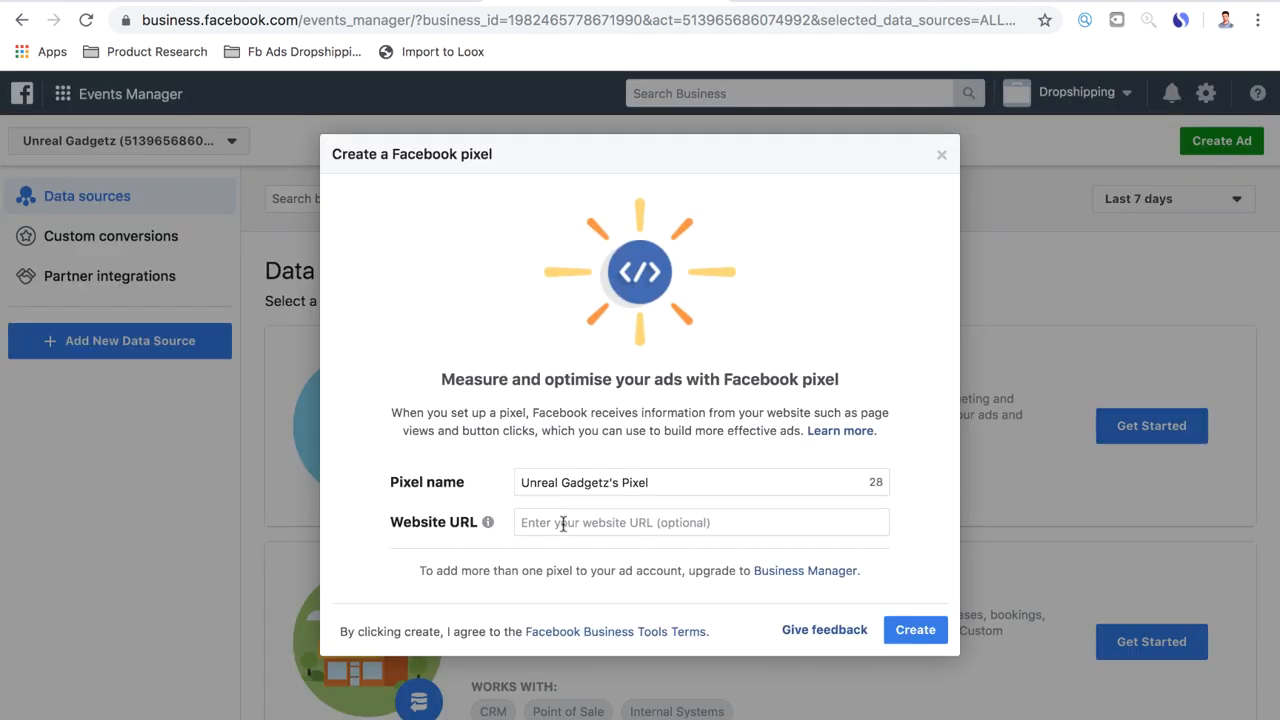
pyautogui.click(528, 522)
pyautogui.write('unrealga')
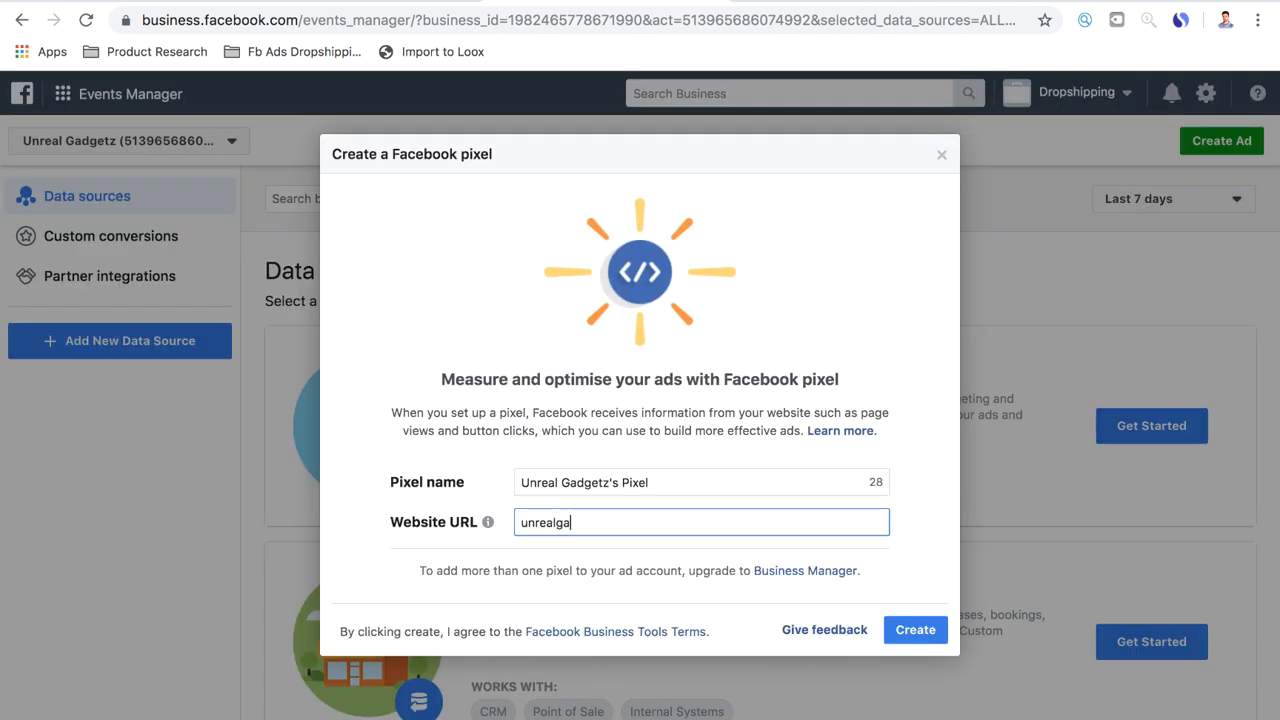
pyautogui.write('dgetz.com')
pyautogui.click(915, 629)
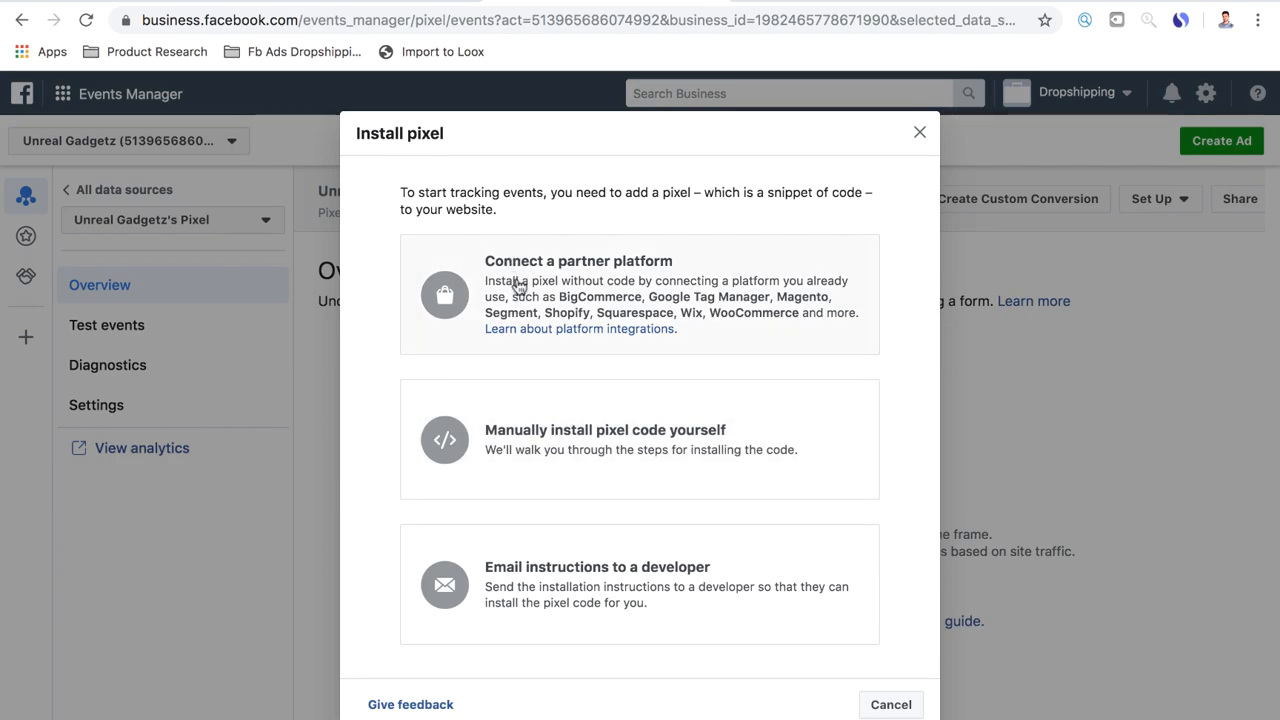
# Choose Shopify (online) as the partner platform for the pixel and accept automatic advanced matching
pyautogui.click(560, 285)
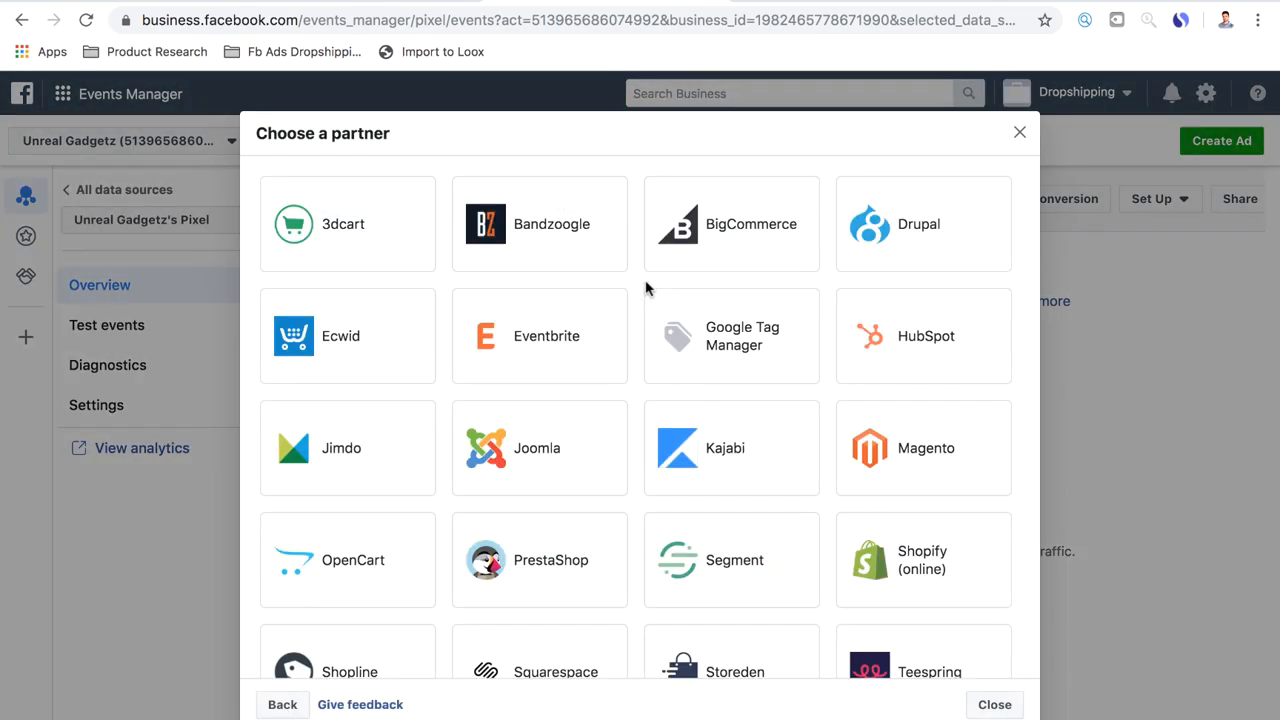
pyautogui.click(890, 566)
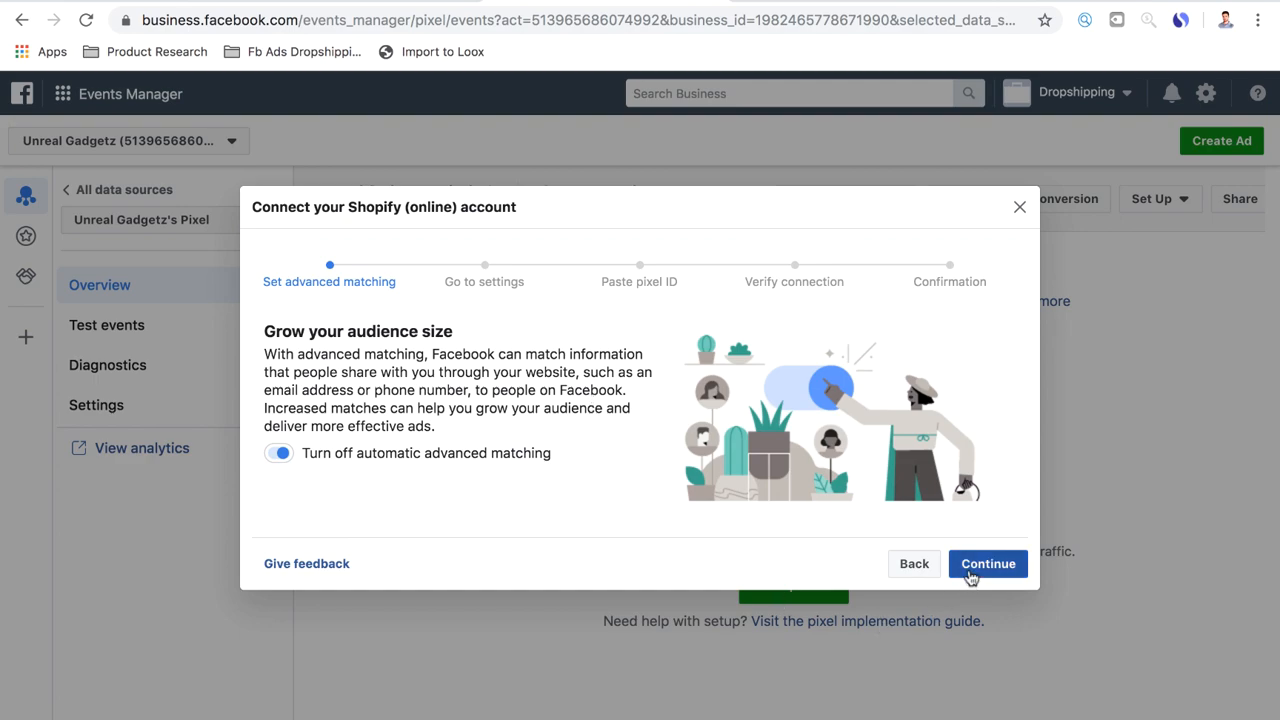
pyautogui.click(960, 563)
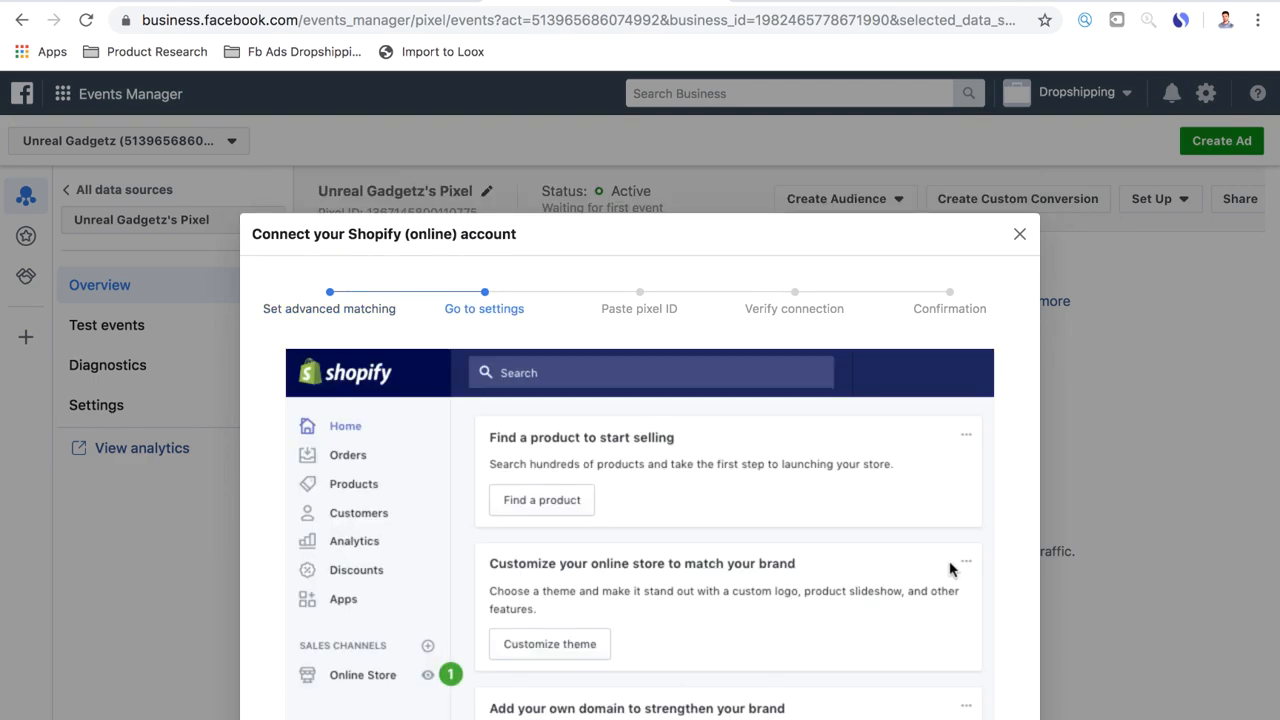
# Continue the Shopify connection guide to the Paste pixel ID stage and copy the pixel ID
pyautogui.scroll(-3, 958, 570)
pyautogui.scroll(-2, 922, 597)
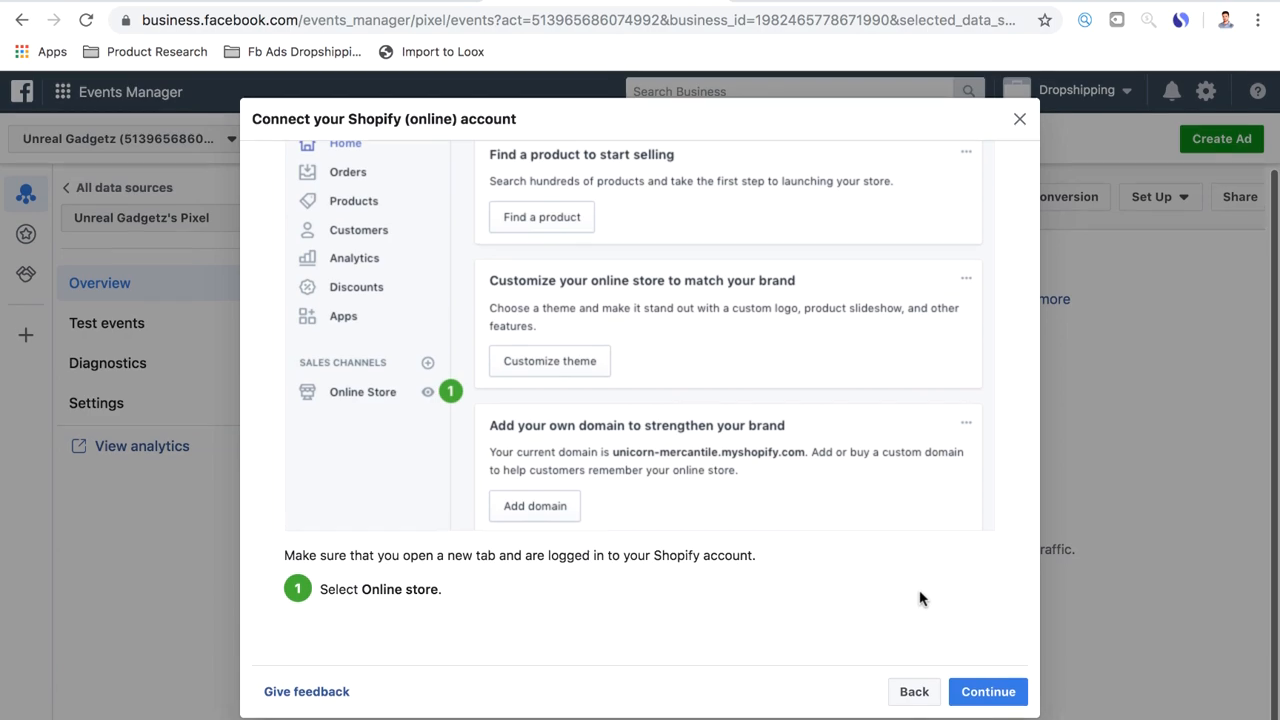
pyautogui.click(1004, 686)
pyautogui.scroll(-3, 732, 546)
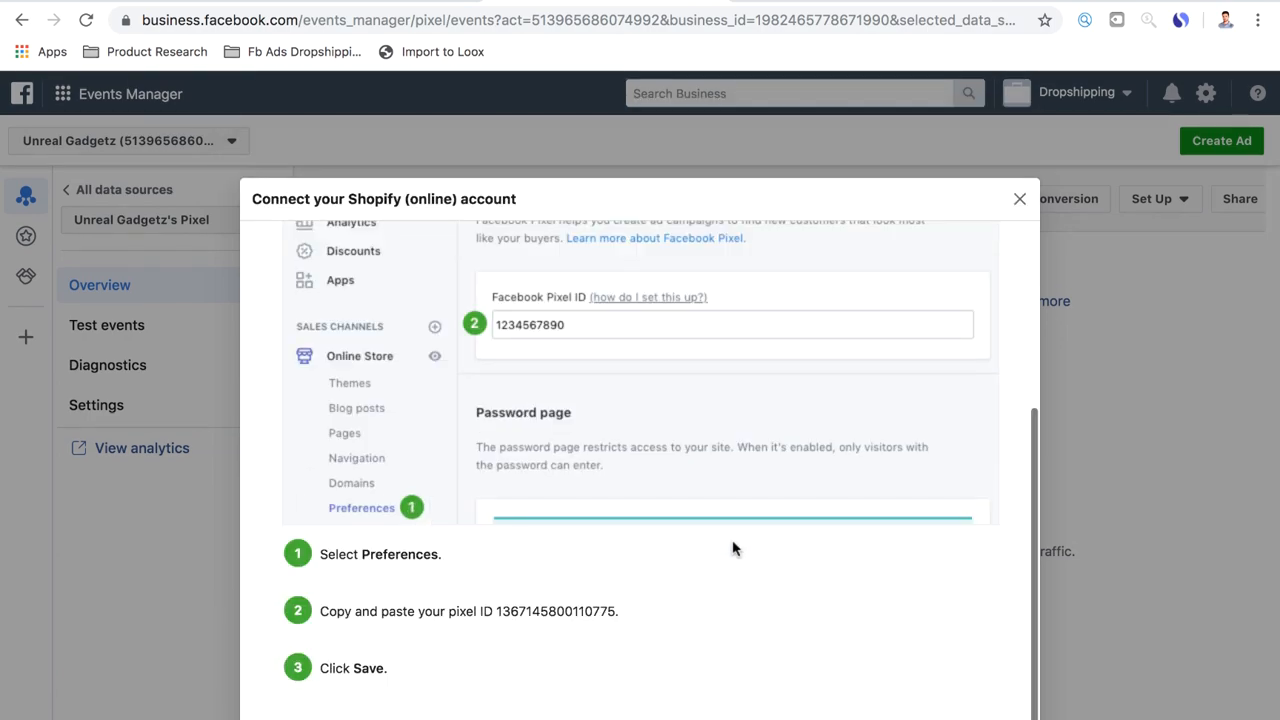
pyautogui.moveTo(497, 610); pyautogui.dragTo(612, 602)
pyautogui.rightClick(586, 615)
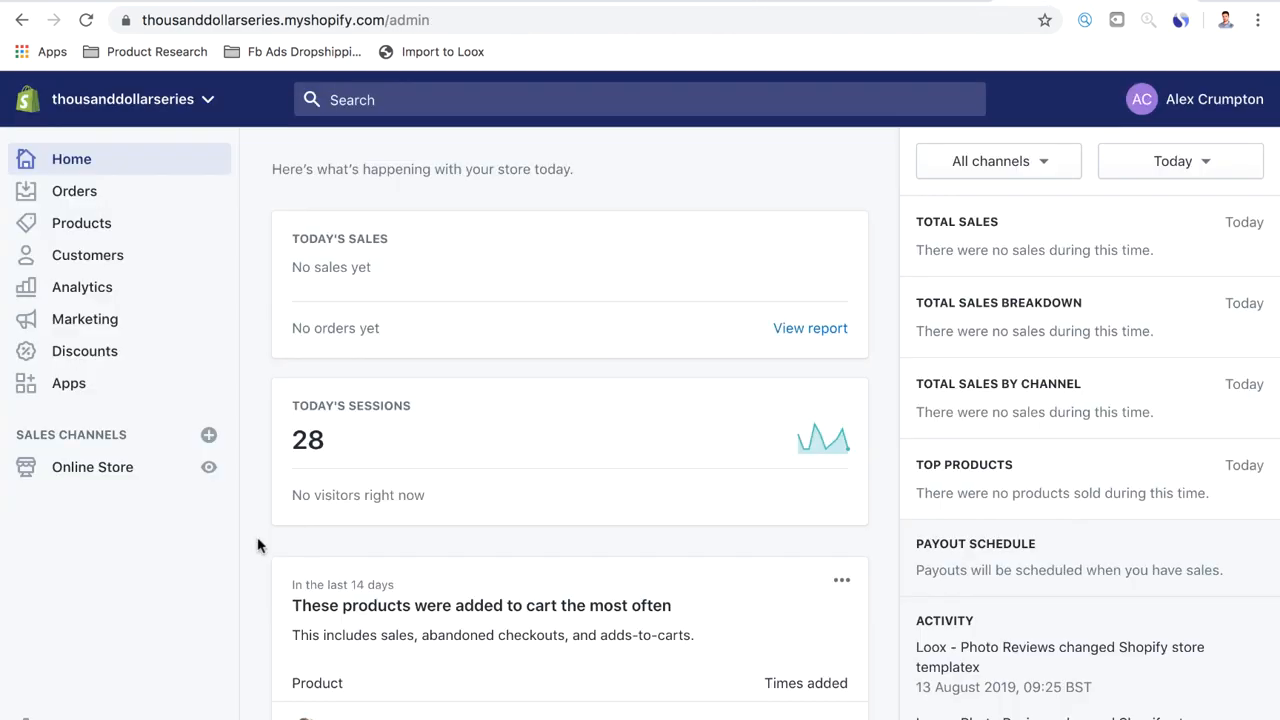
# Switch to the Shopify admin and open the Online Store preferences
pyautogui.click(93, 470)
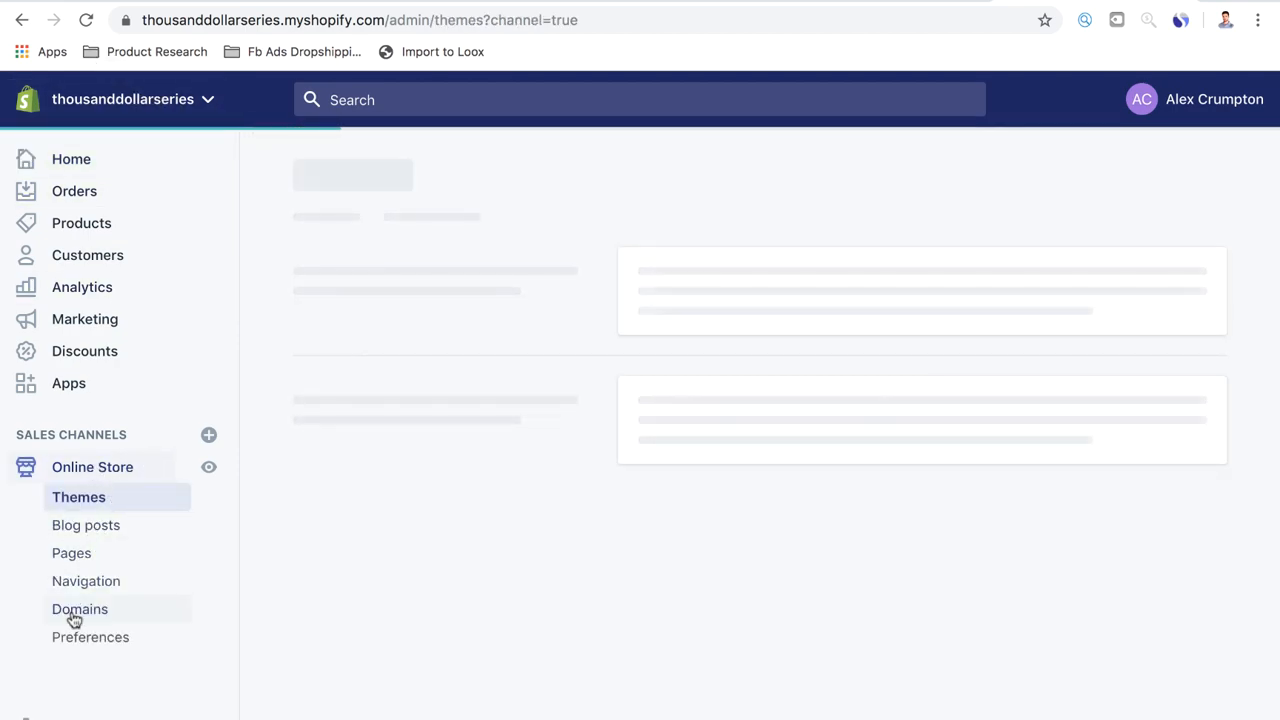
pyautogui.click(78, 636)
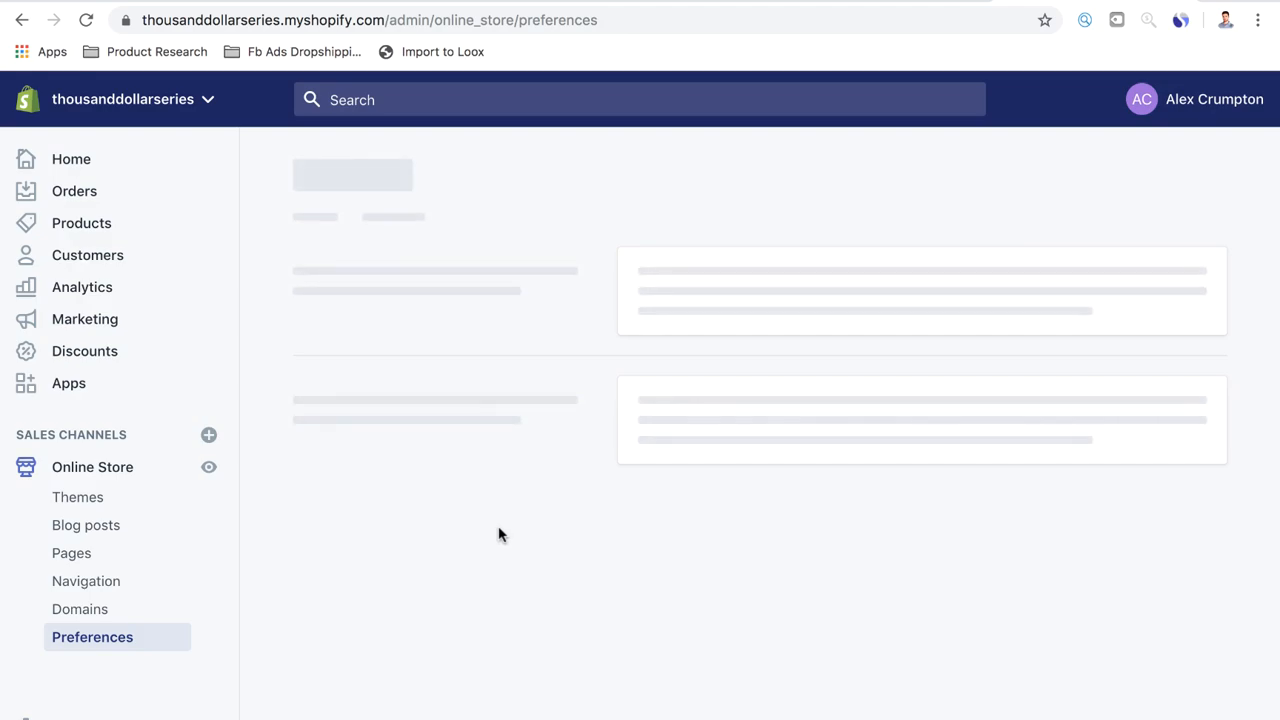
pyautogui.scroll(-5, 778, 476)
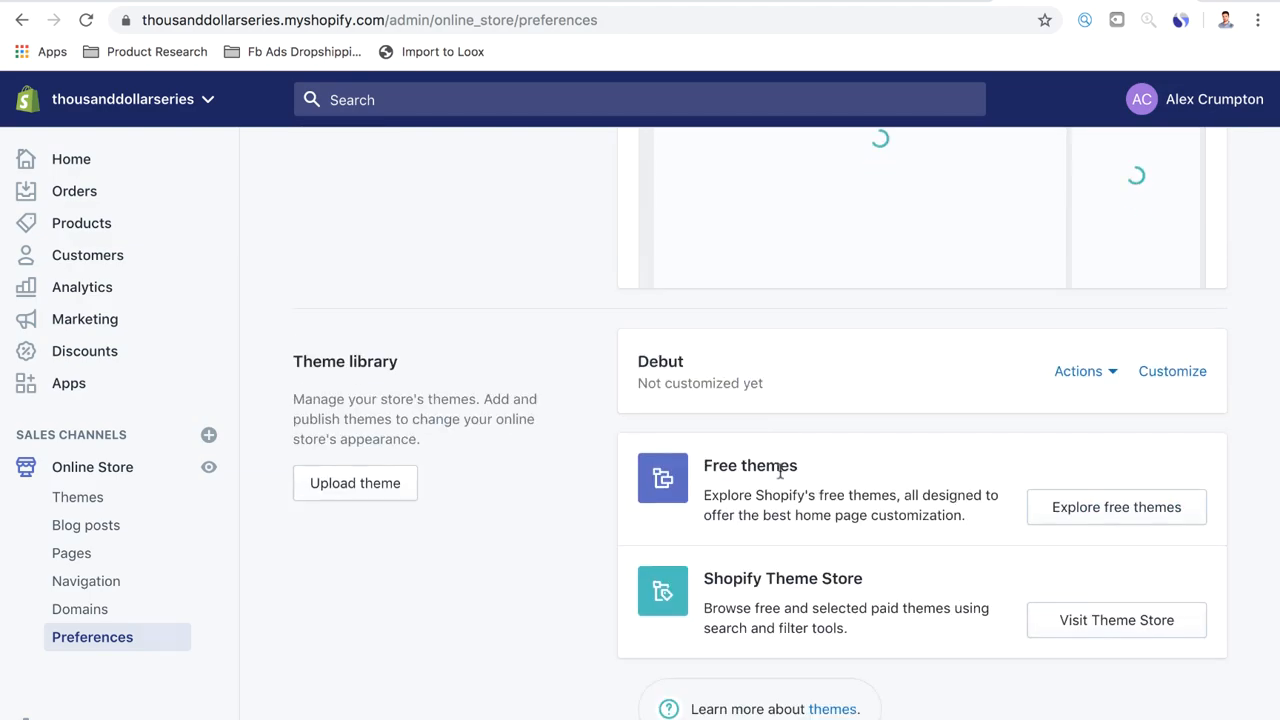
pyautogui.scroll(3, 780, 472)
pyautogui.click(90, 641)
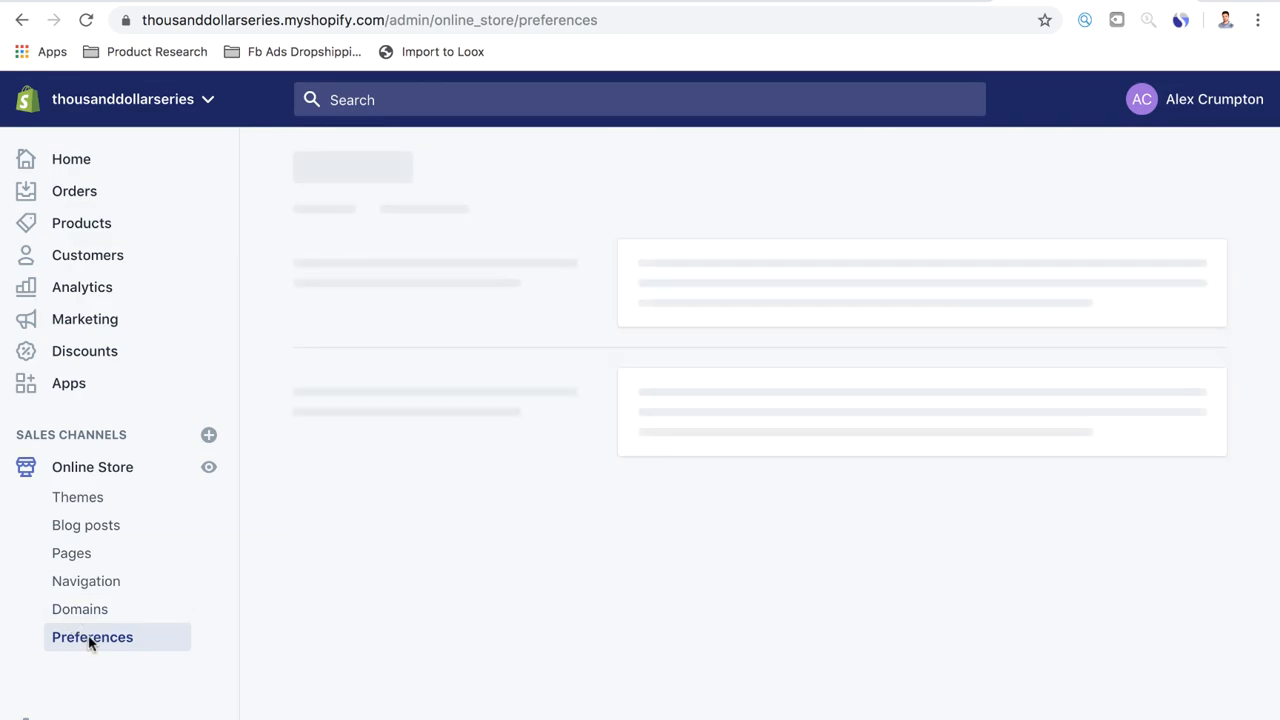
# Paste the copied pixel ID into the Facebook Pixel ID setting and save the store preferences
pyautogui.scroll(-3, 700, 525)
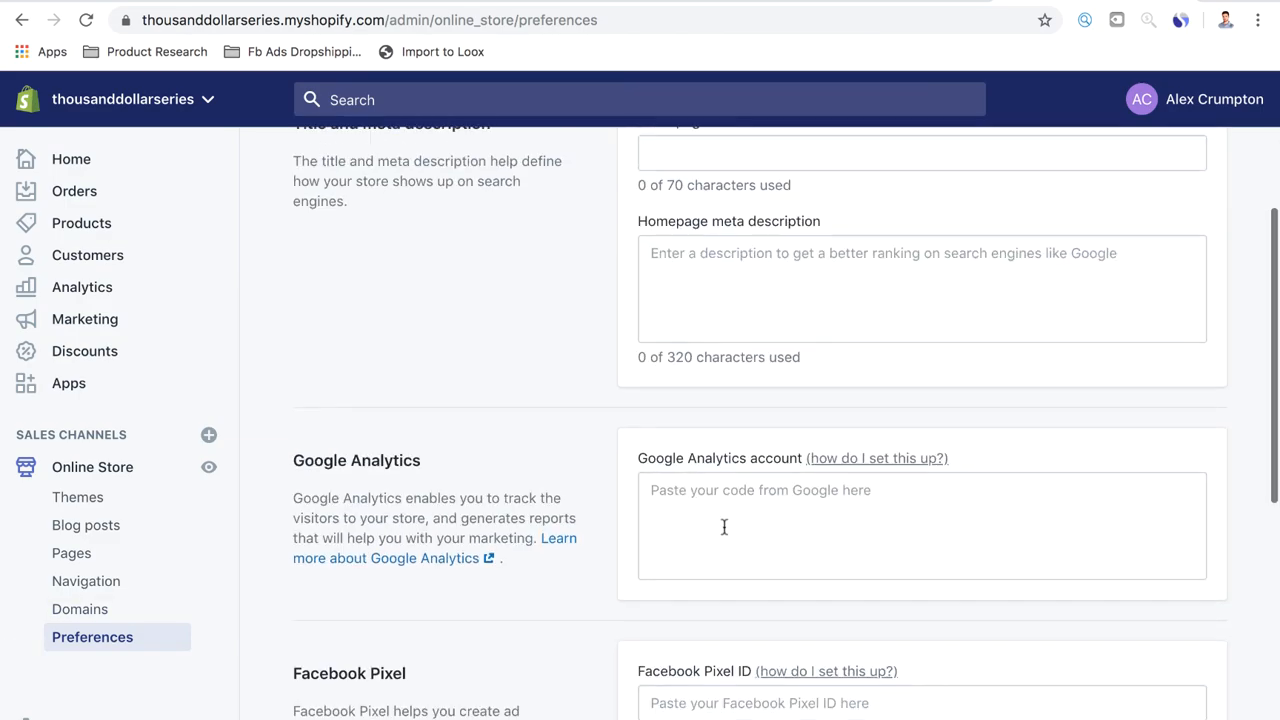
pyautogui.scroll(-1, 724, 527)
pyautogui.click(677, 588)
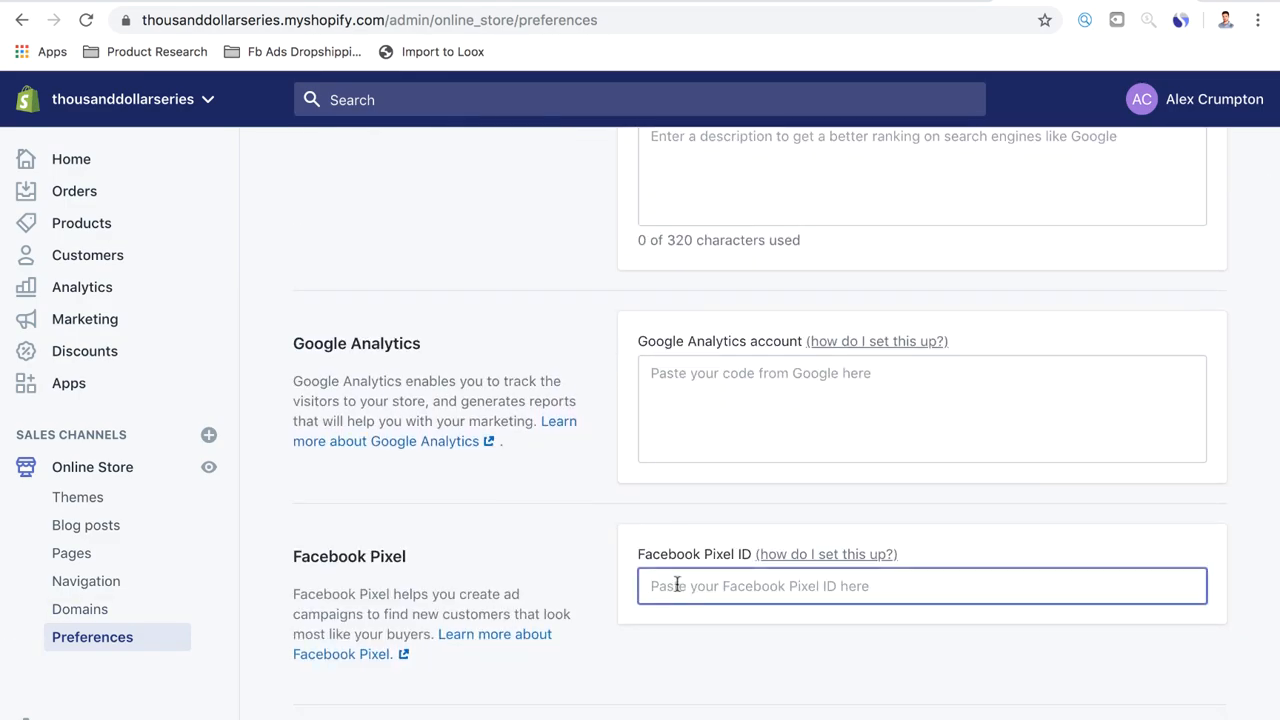
pyautogui.rightClick(677, 588)
pyautogui.click(700, 590)
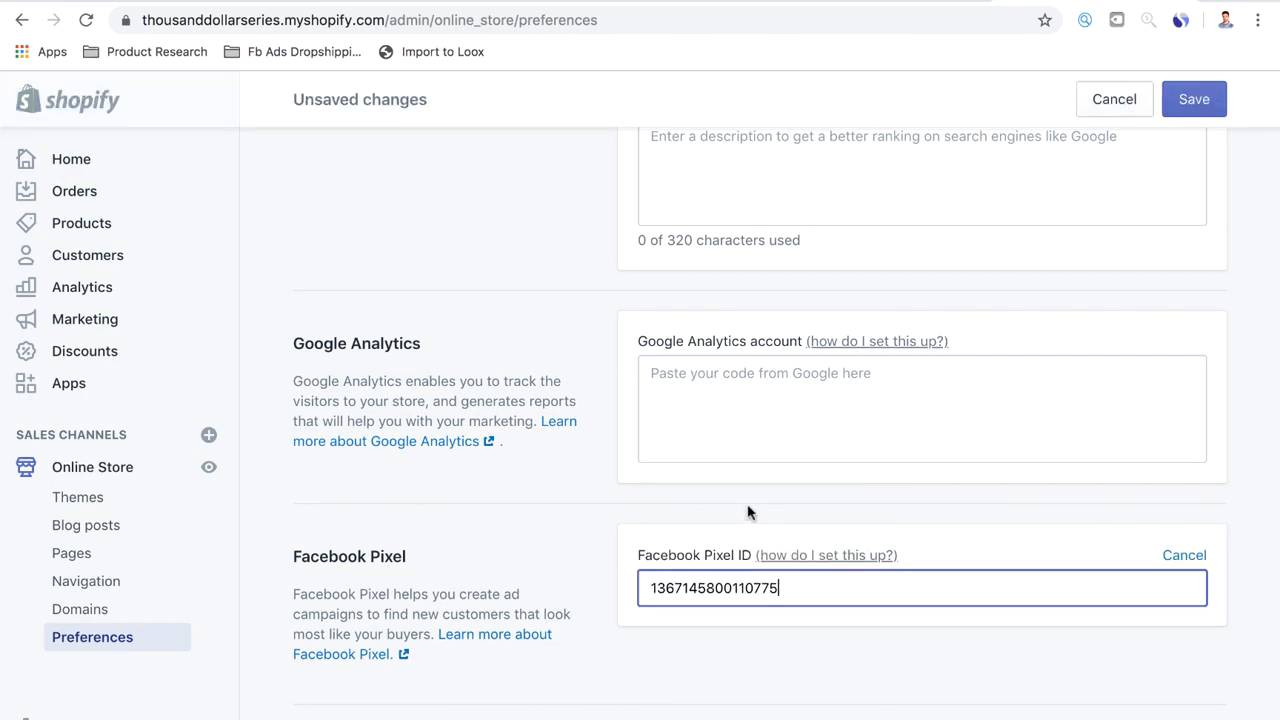
pyautogui.scroll(5, 750, 514)
pyautogui.click(1193, 105)
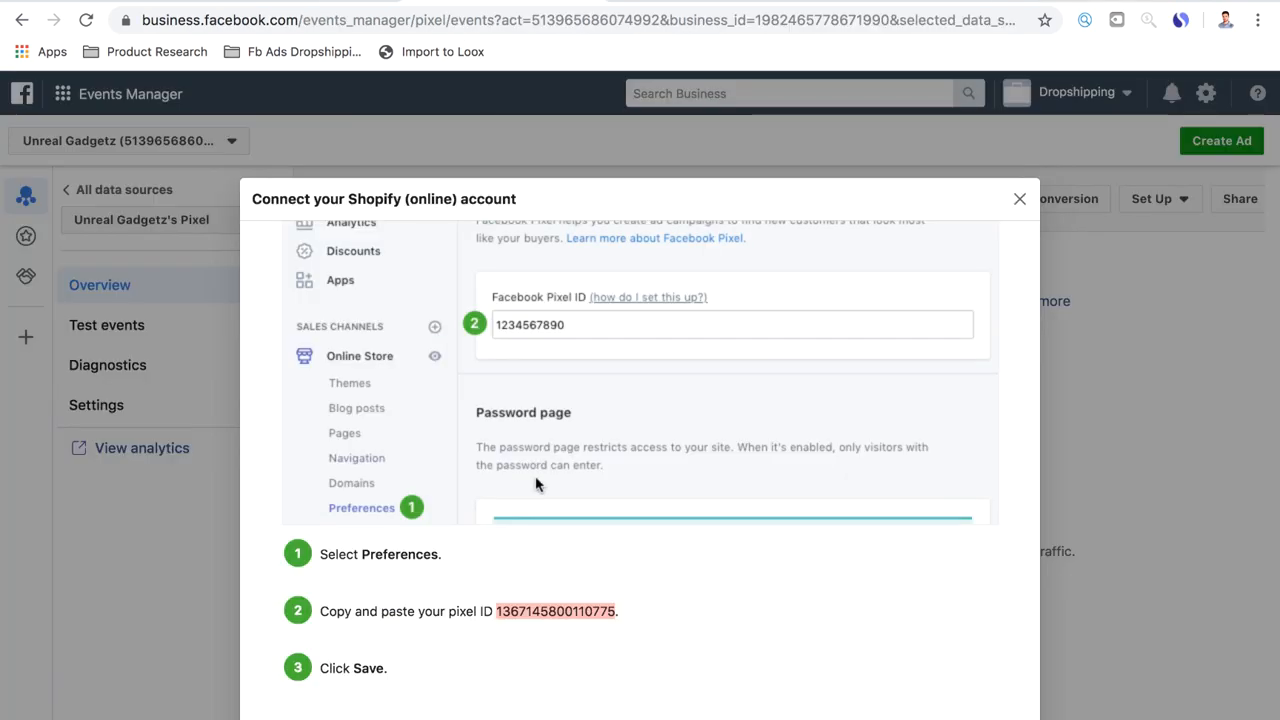
# Continue the Shopify connection guide to Verify connection and send test traffic to unrealgadgetz.com
pyautogui.click(982, 690)
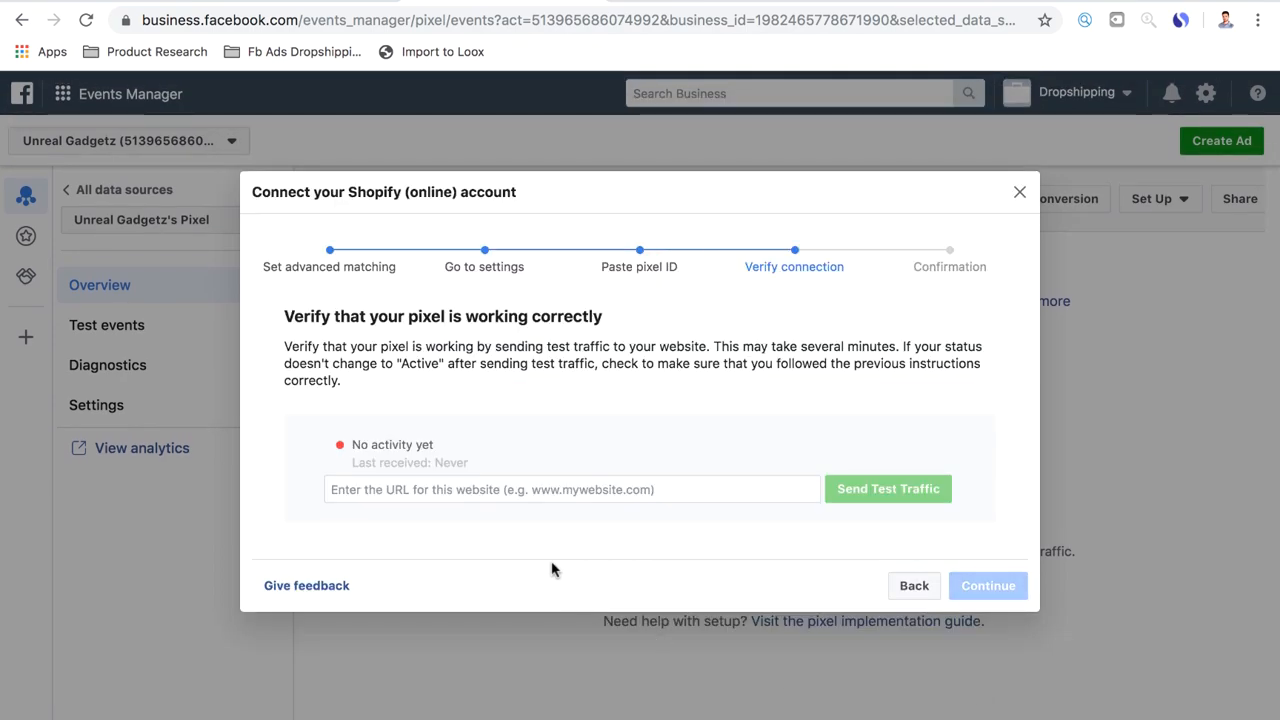
pyautogui.click(441, 489)
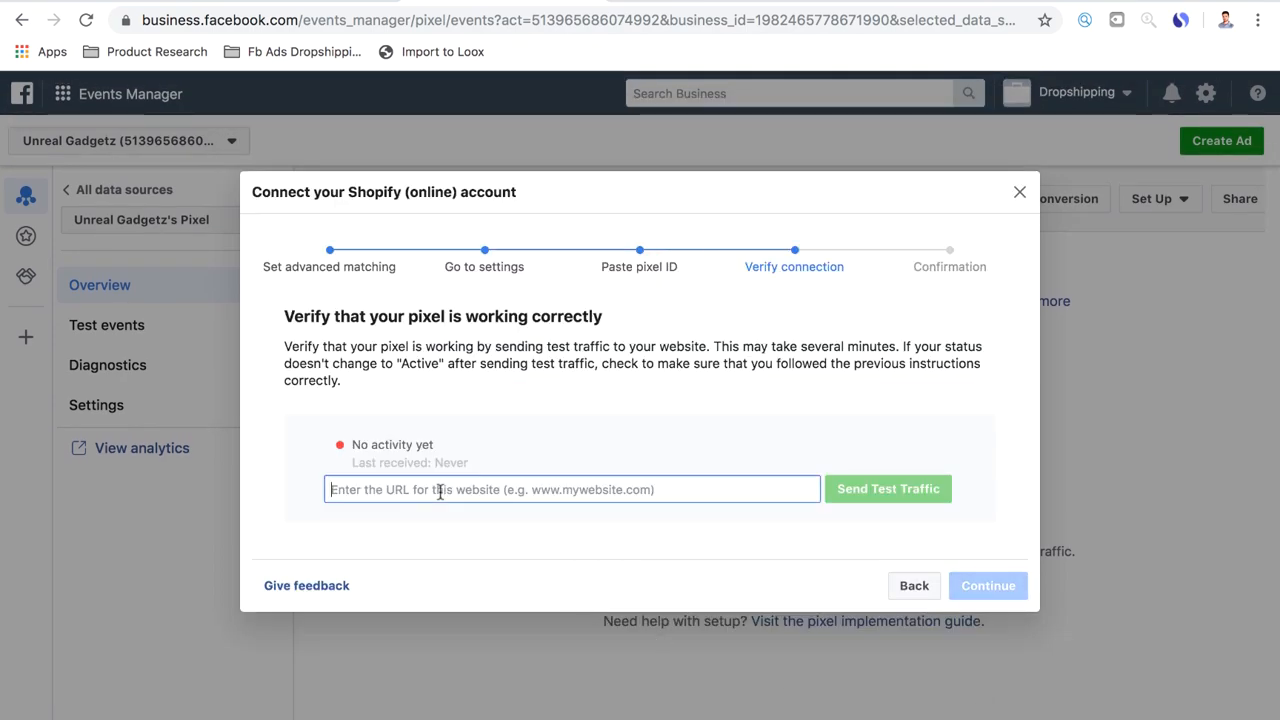
pyautogui.write('unreal')
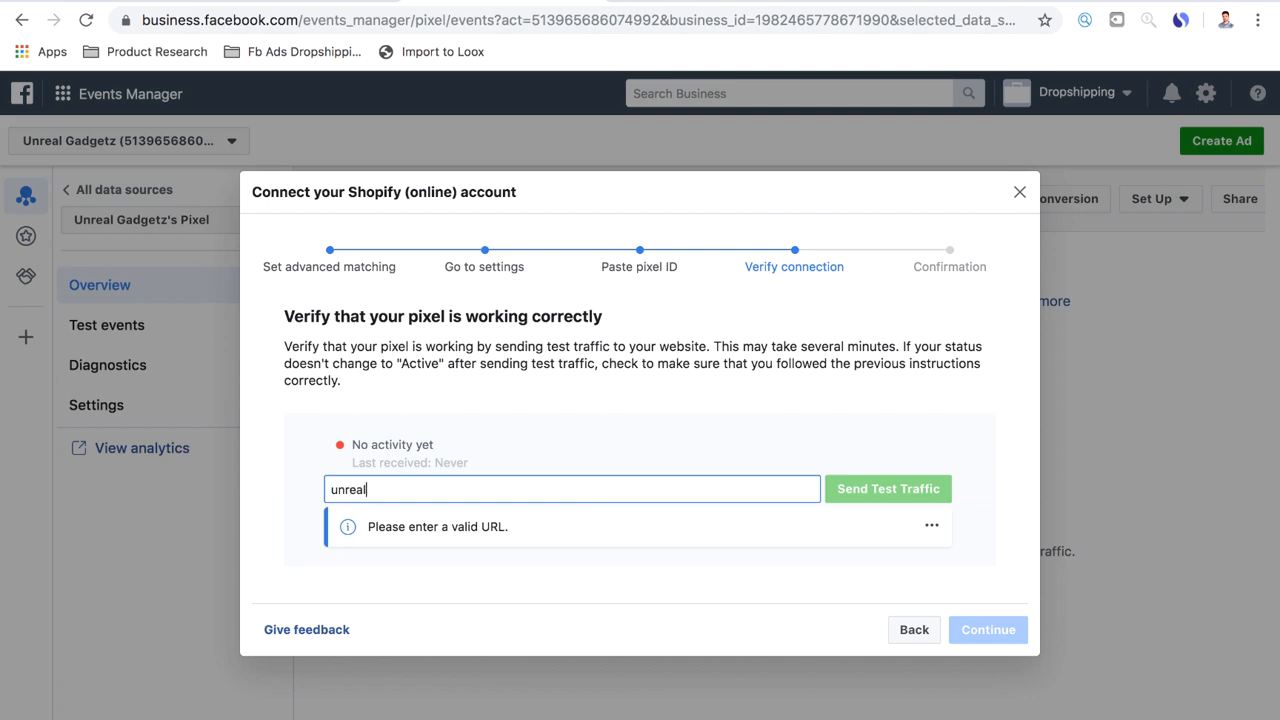
pyautogui.write('gadgetz.com')
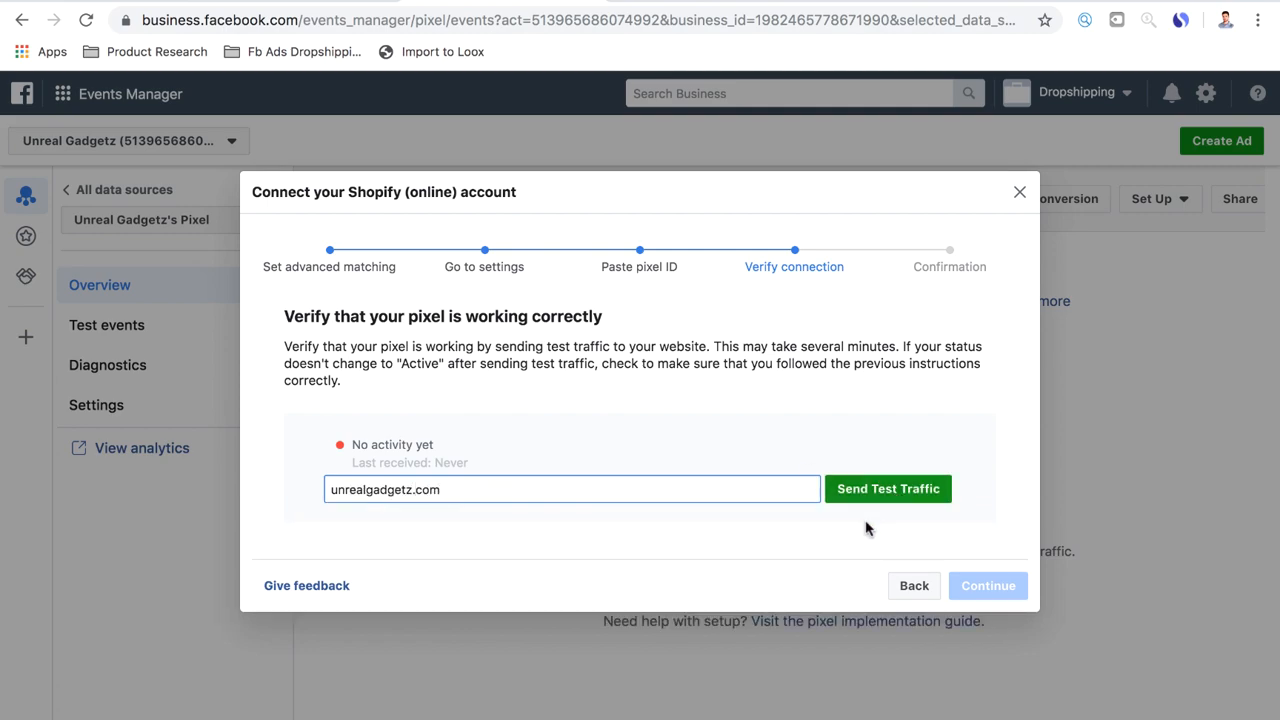
pyautogui.click(868, 489)
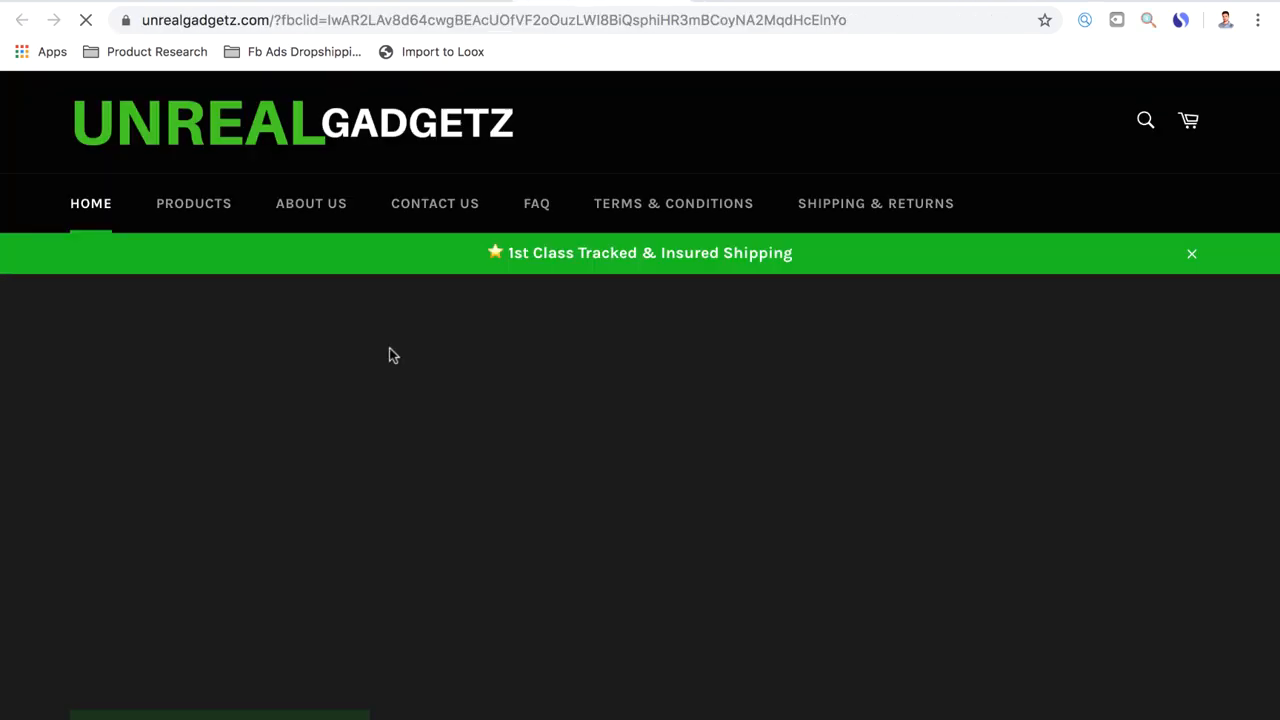
# Look over the loaded storefront page and check the pixel's activity status in the Shopify connection guide
pyautogui.scroll(-15, 401, 374)
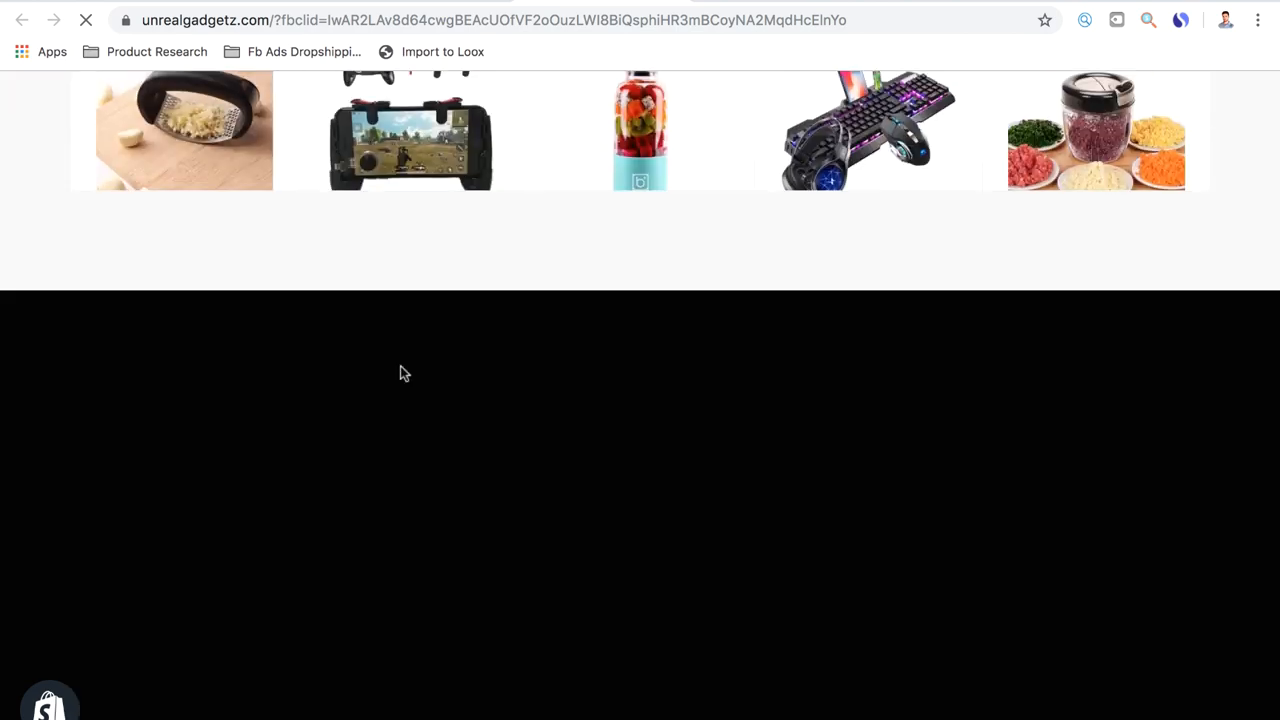
pyautogui.click(430, 1)
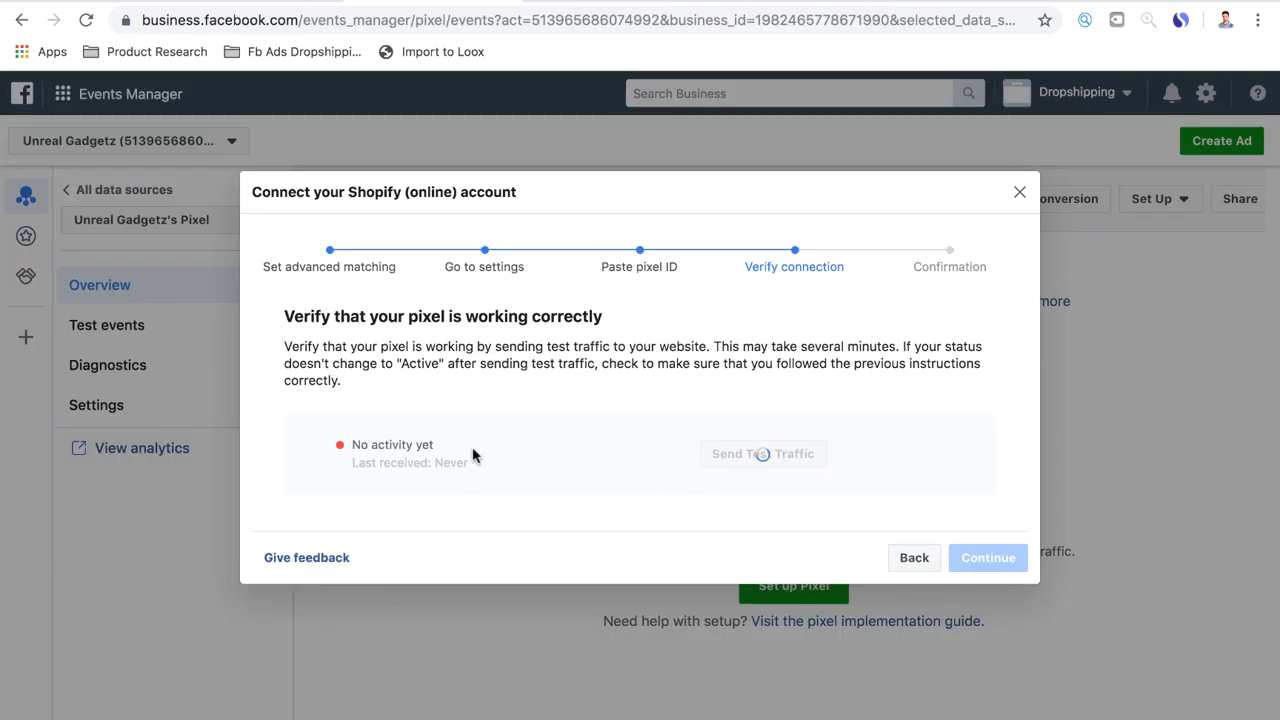
pyautogui.click(662, 5)
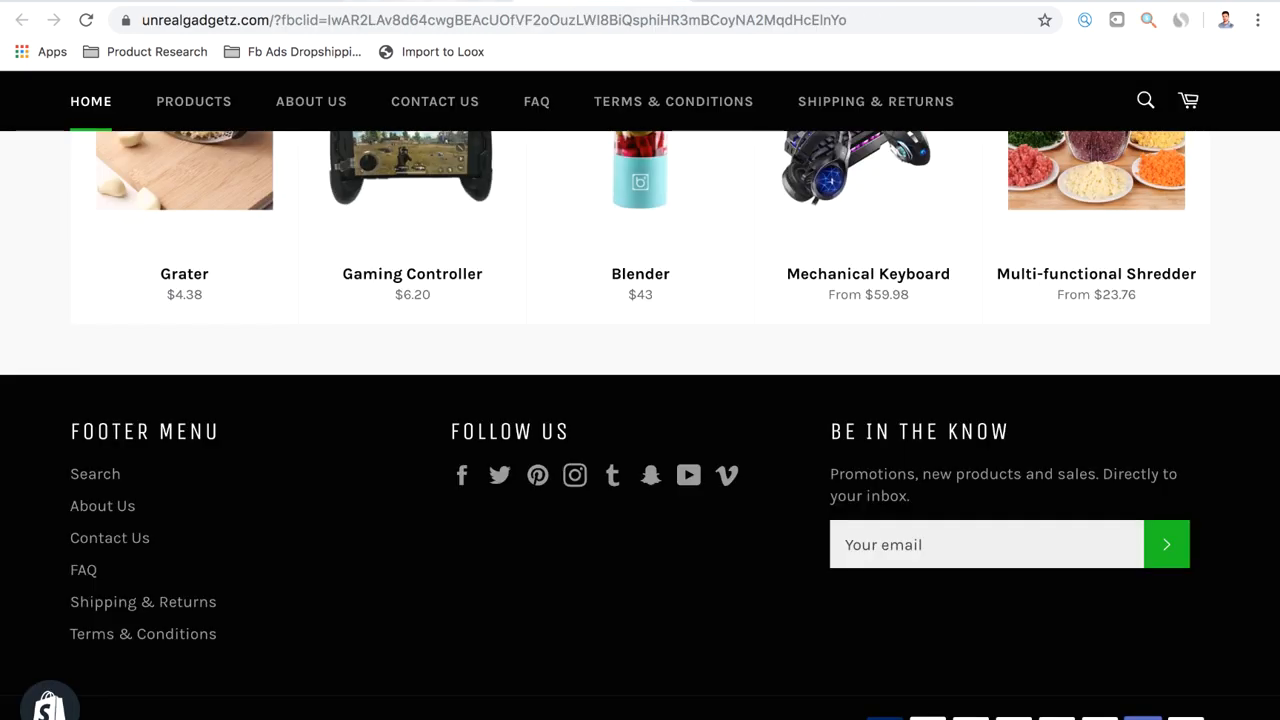
pyautogui.click(430, 1)
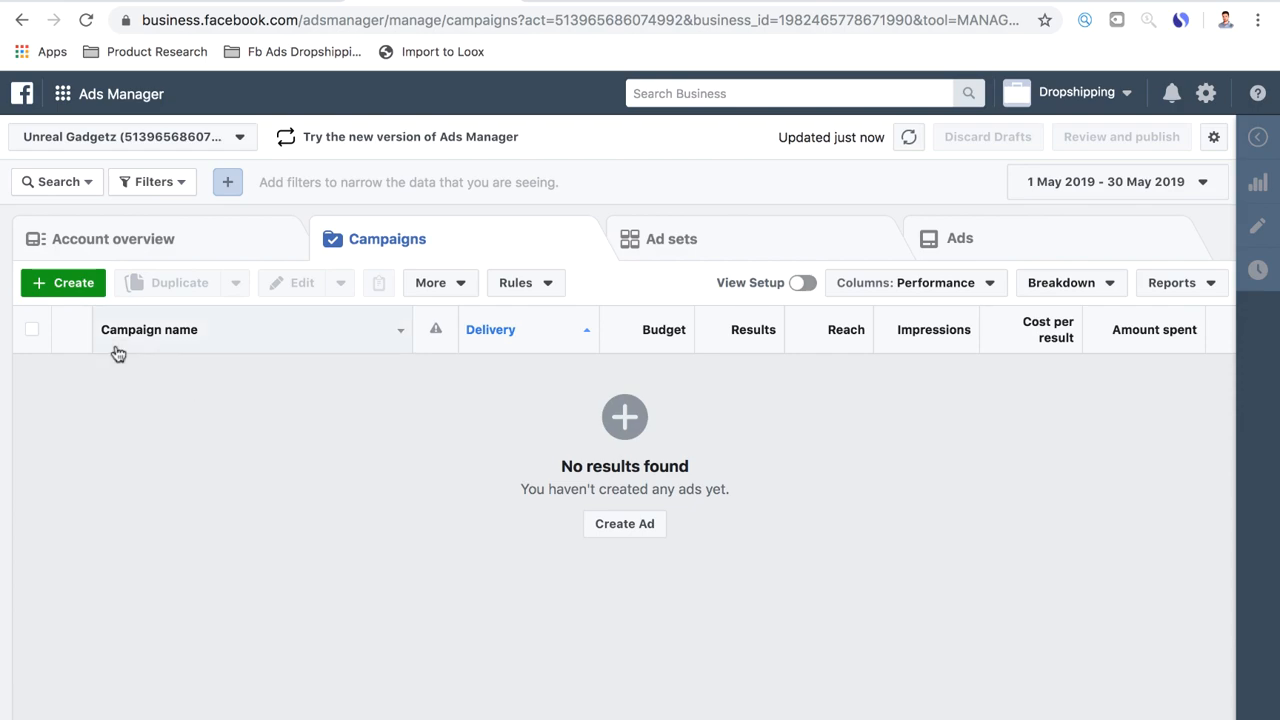
# Create a campaign with the Conversions objective, give it a name beginning with PU, and continue to the ad set
pyautogui.click(68, 285)
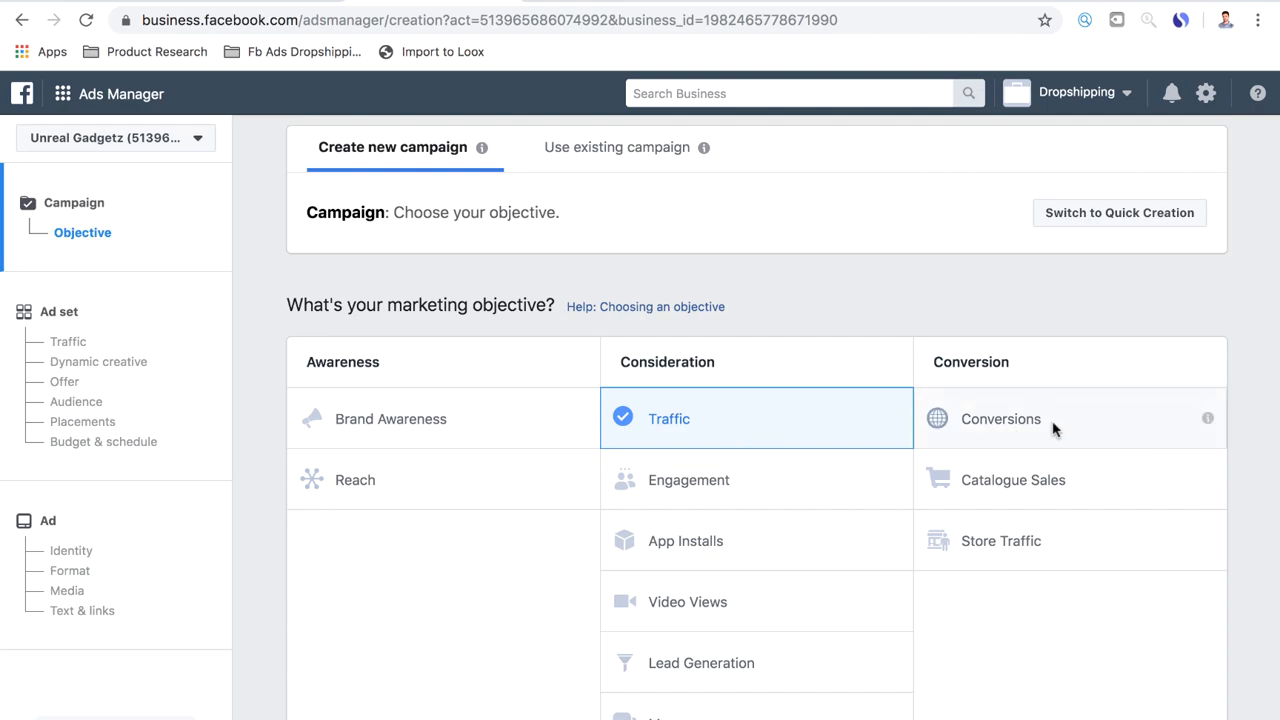
pyautogui.click(1053, 428)
pyautogui.scroll(-5, 737, 466)
pyautogui.moveTo(636, 556)
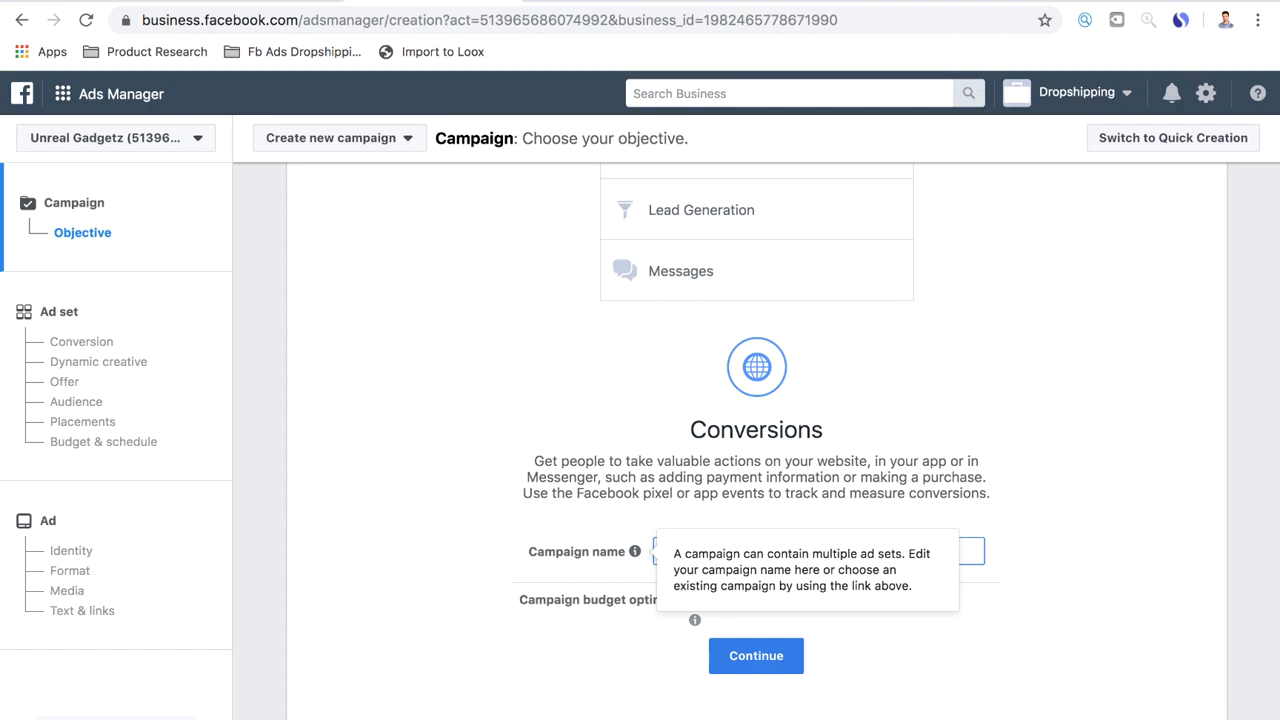
pyautogui.write('Pu')
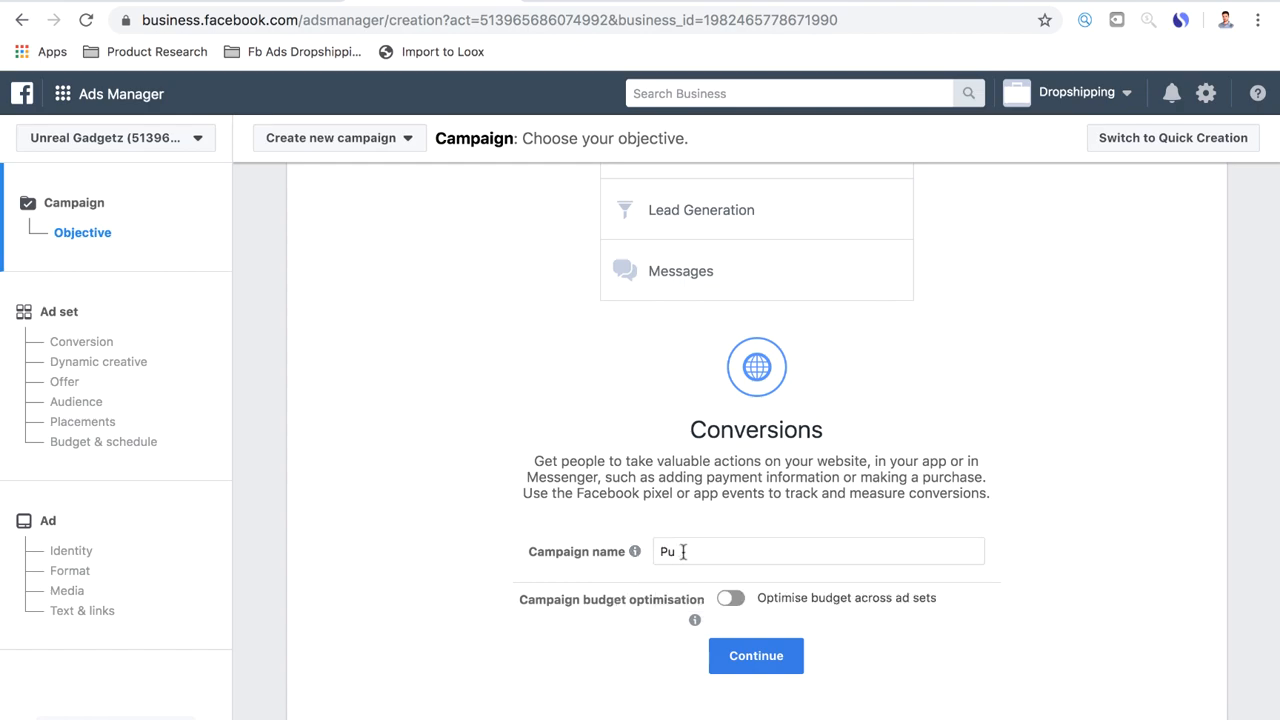
pyautogui.moveTo(683, 552); pyautogui.dragTo(653, 549)
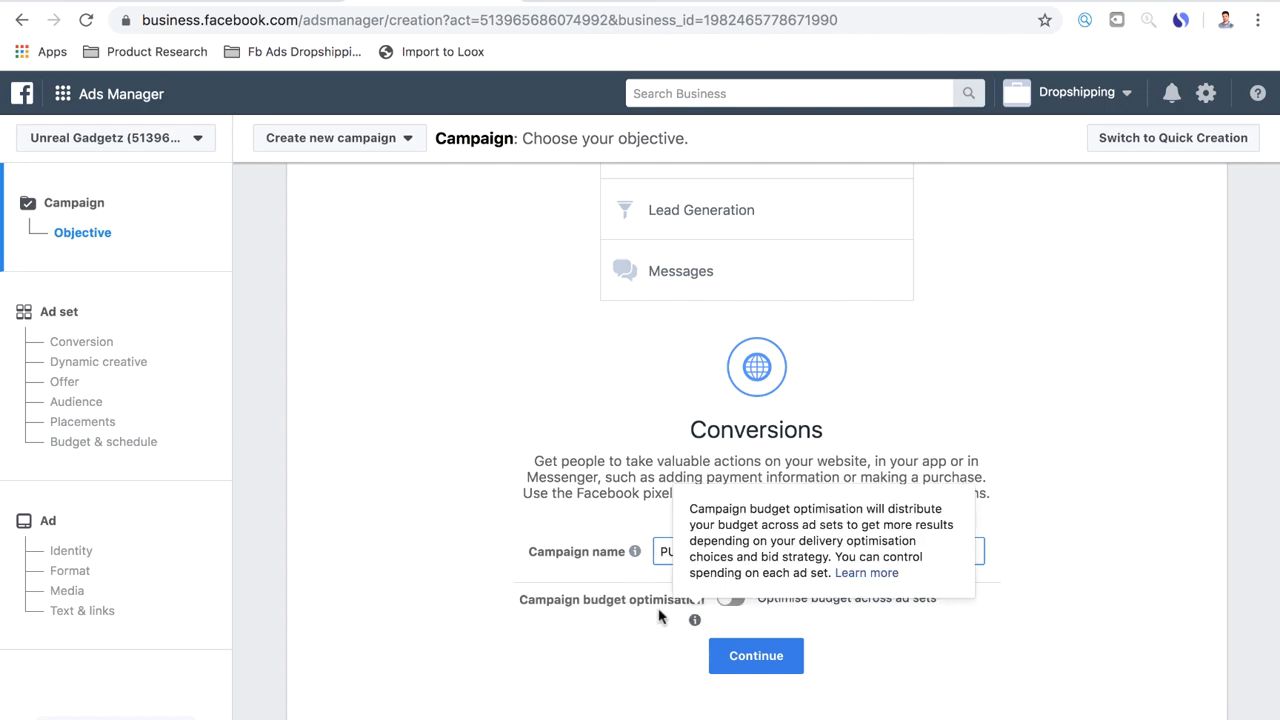
pyautogui.click(740, 655)
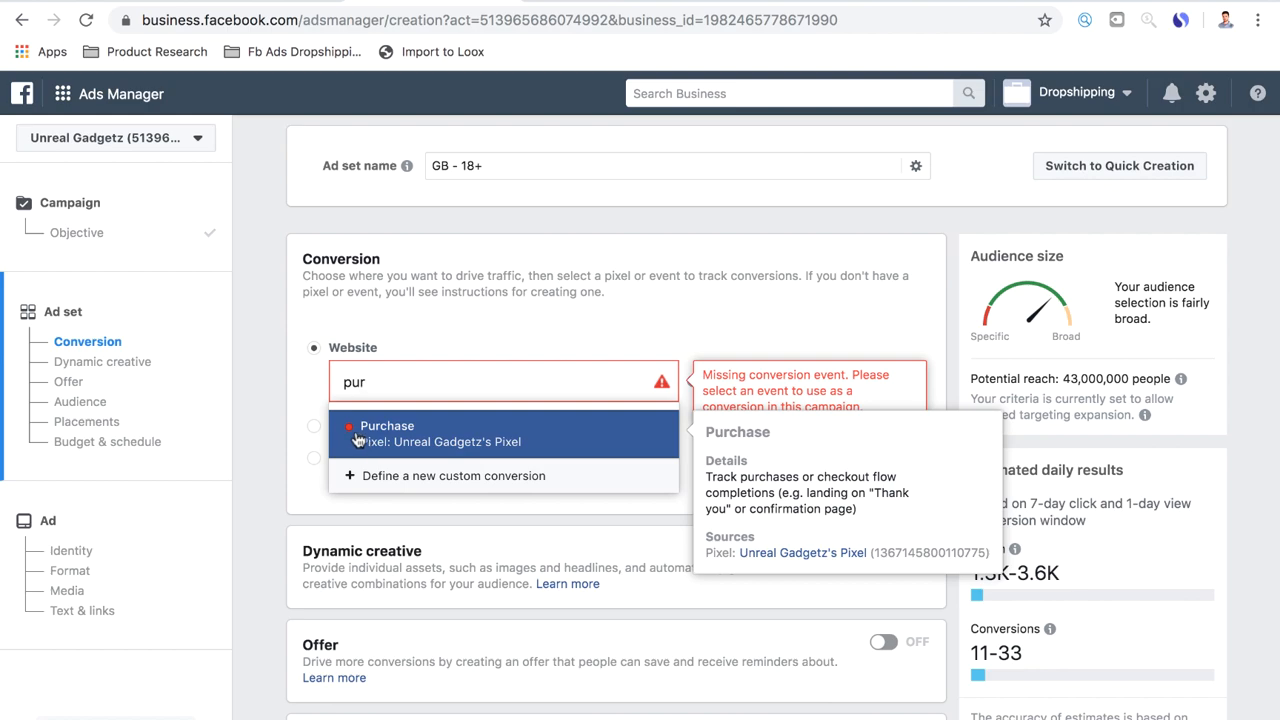
# Choose Purchase as the website conversion event and remove United Kingdom from the audience locations
pyautogui.click(357, 440)
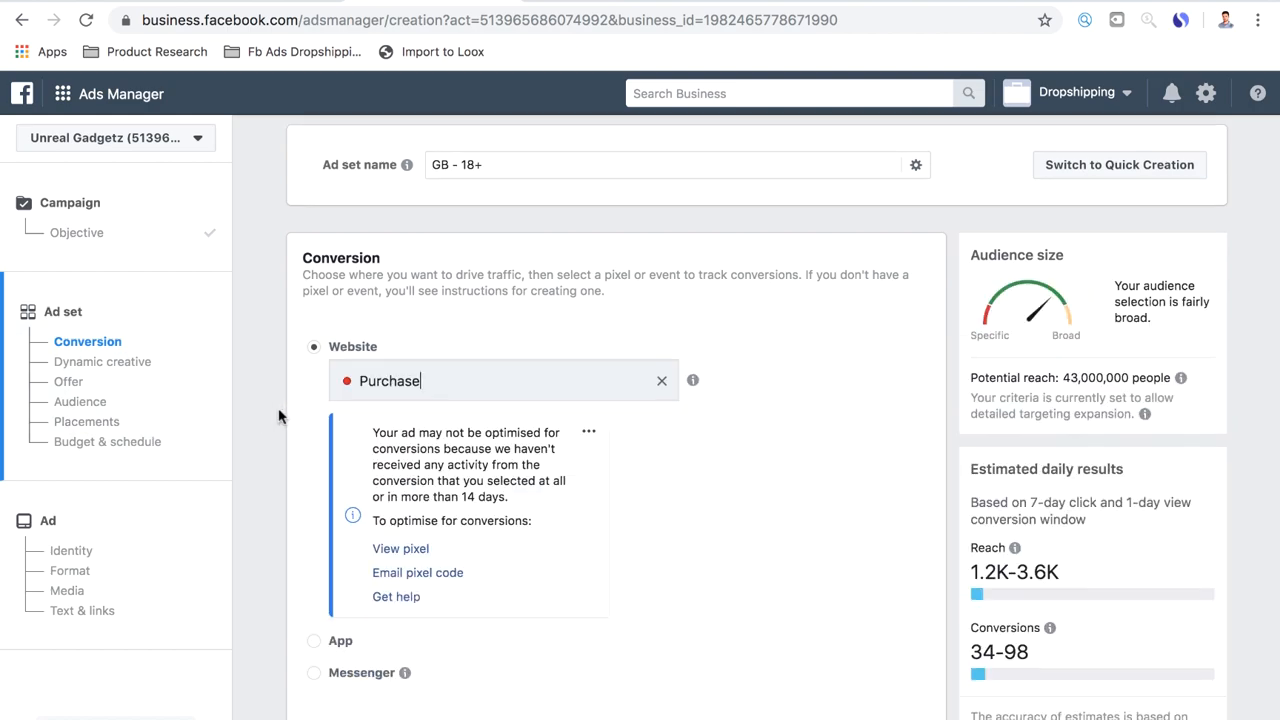
pyautogui.scroll(-2, 280, 416)
pyautogui.scroll(-4, 279, 416)
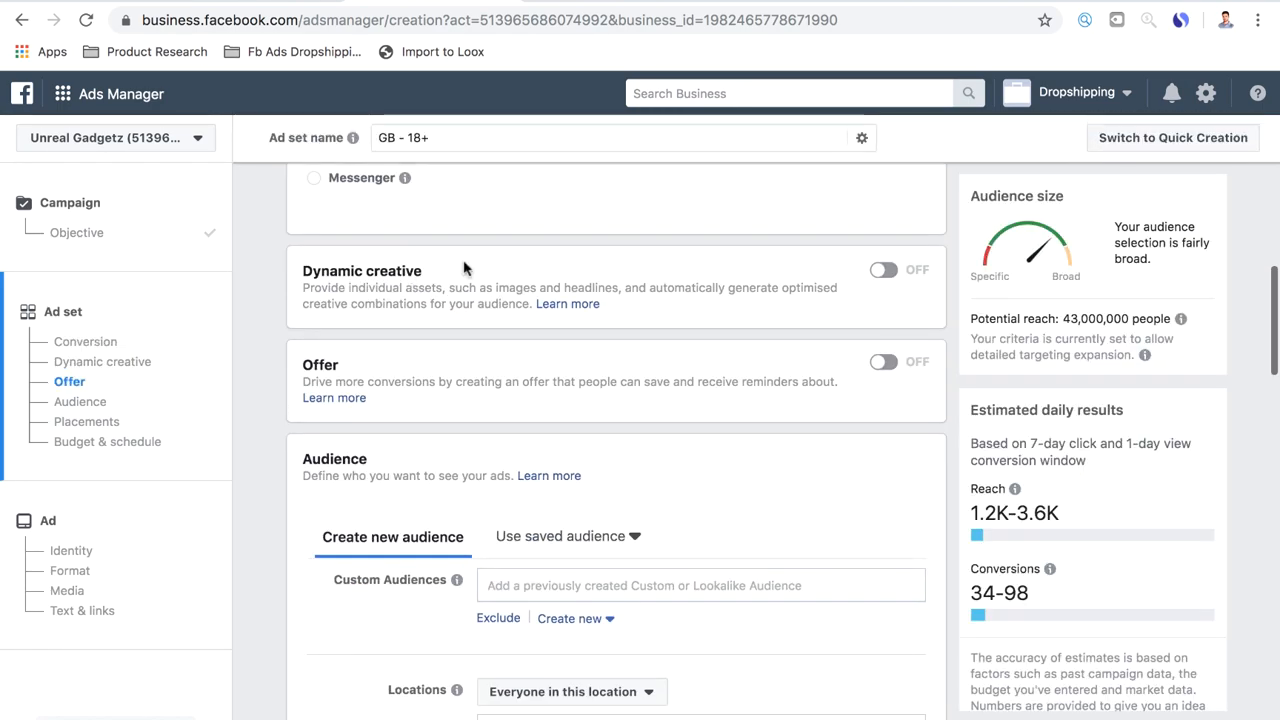
pyautogui.scroll(-3, 601, 340)
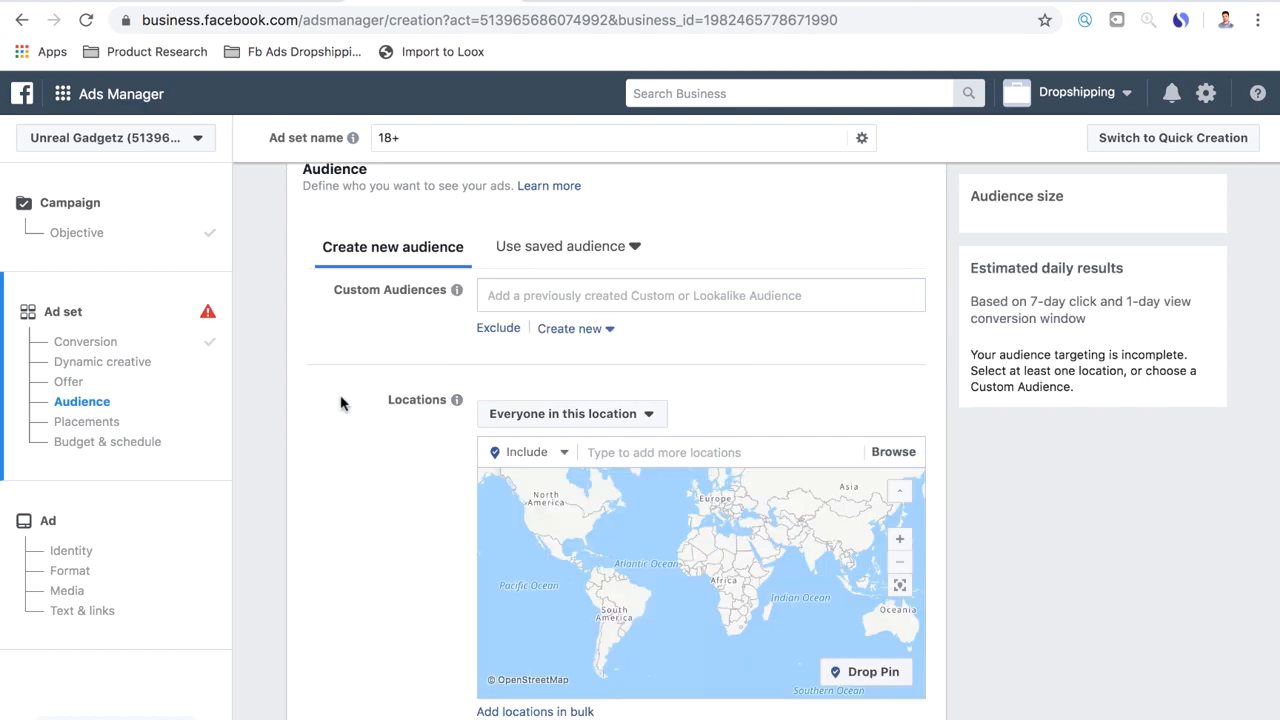
pyautogui.scroll(1, 340, 402)
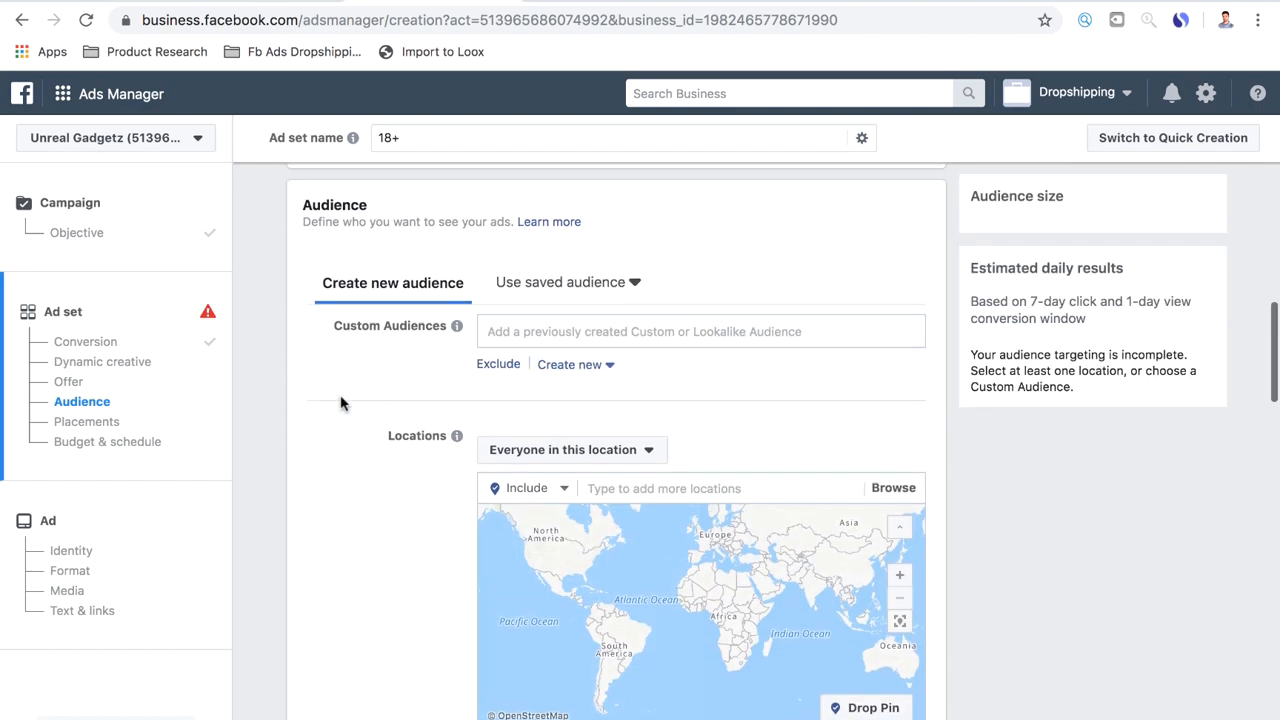
pyautogui.scroll(-2, 340, 402)
pyautogui.scroll(2, 340, 402)
pyautogui.scroll(-1, 340, 402)
pyautogui.scroll(-1, 340, 402)
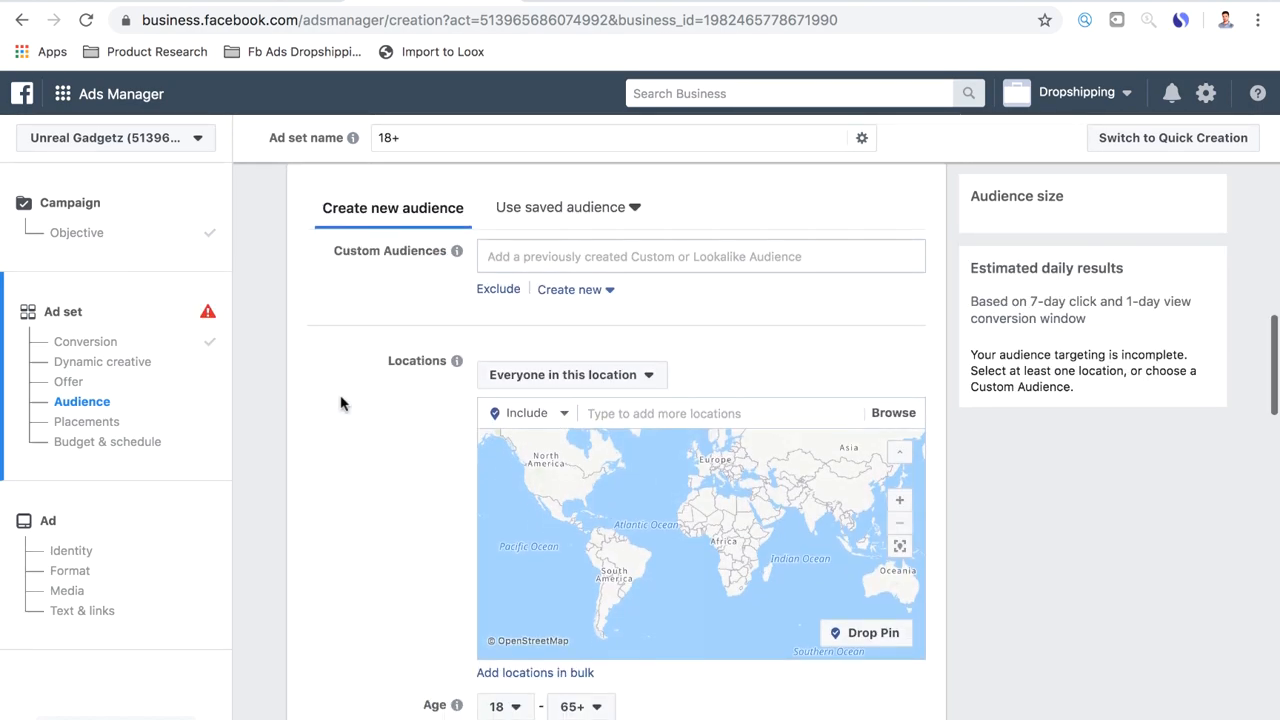
pyautogui.scroll(-1, 340, 402)
pyautogui.scroll(2, 340, 402)
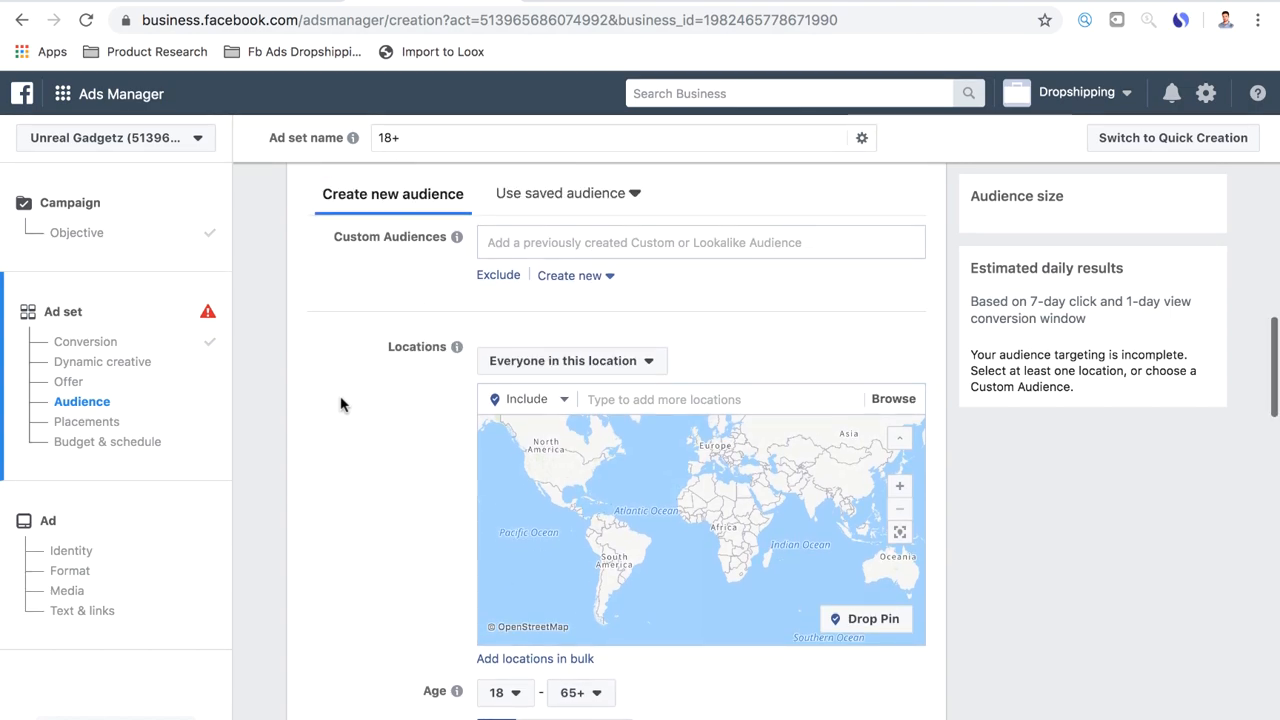
pyautogui.scroll(-1, 340, 402)
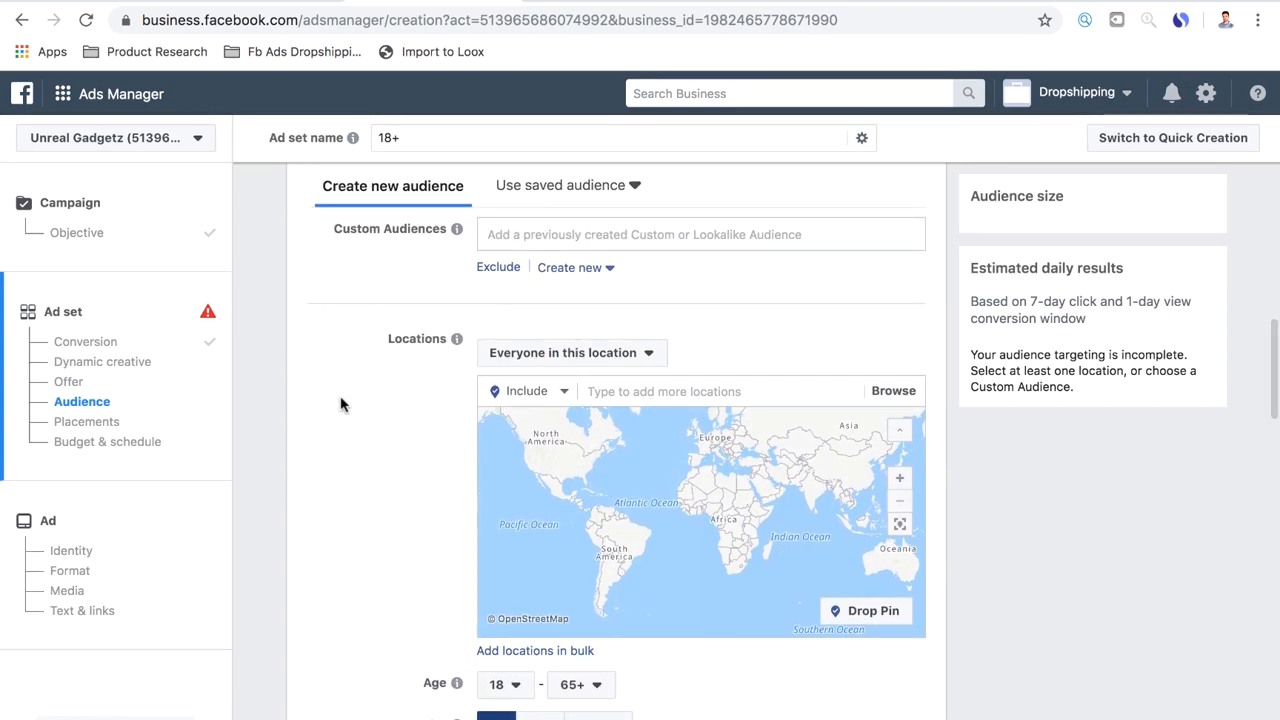
# Start adding audience locations in bulk with the location type Countries and paste in the copied country list
pyautogui.scroll(-2, 340, 402)
pyautogui.click(534, 592)
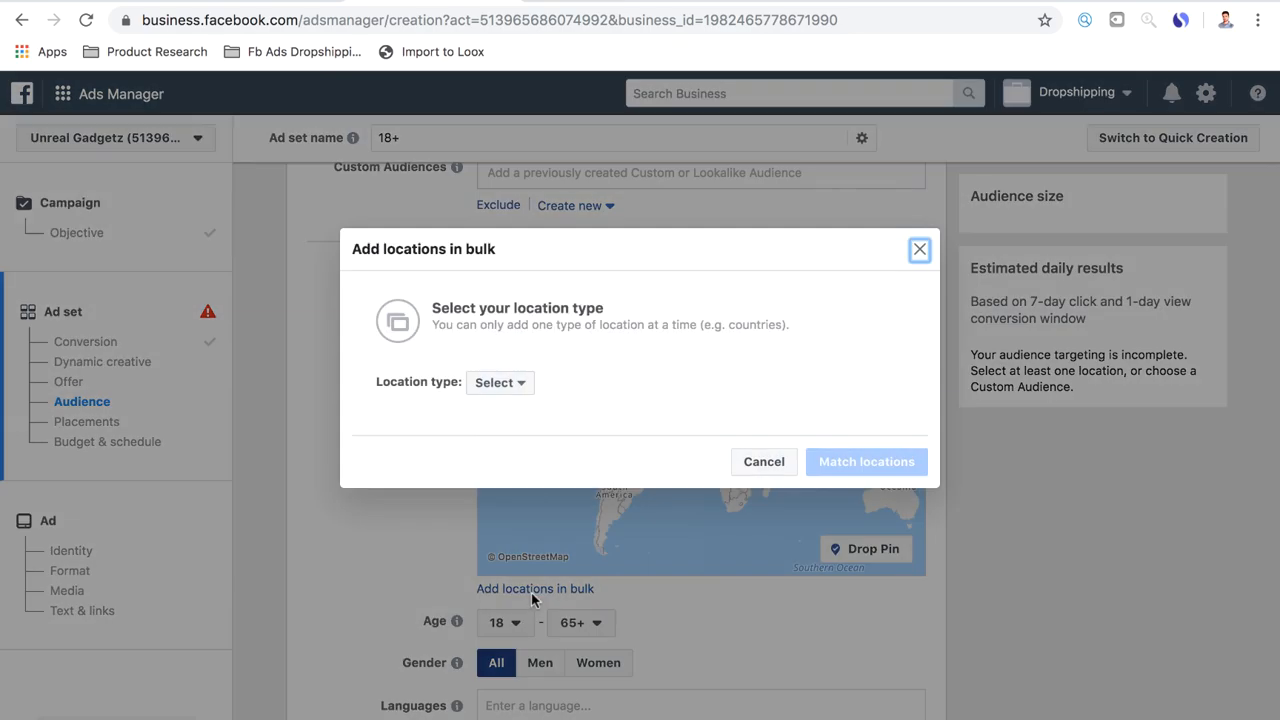
pyautogui.click(520, 390)
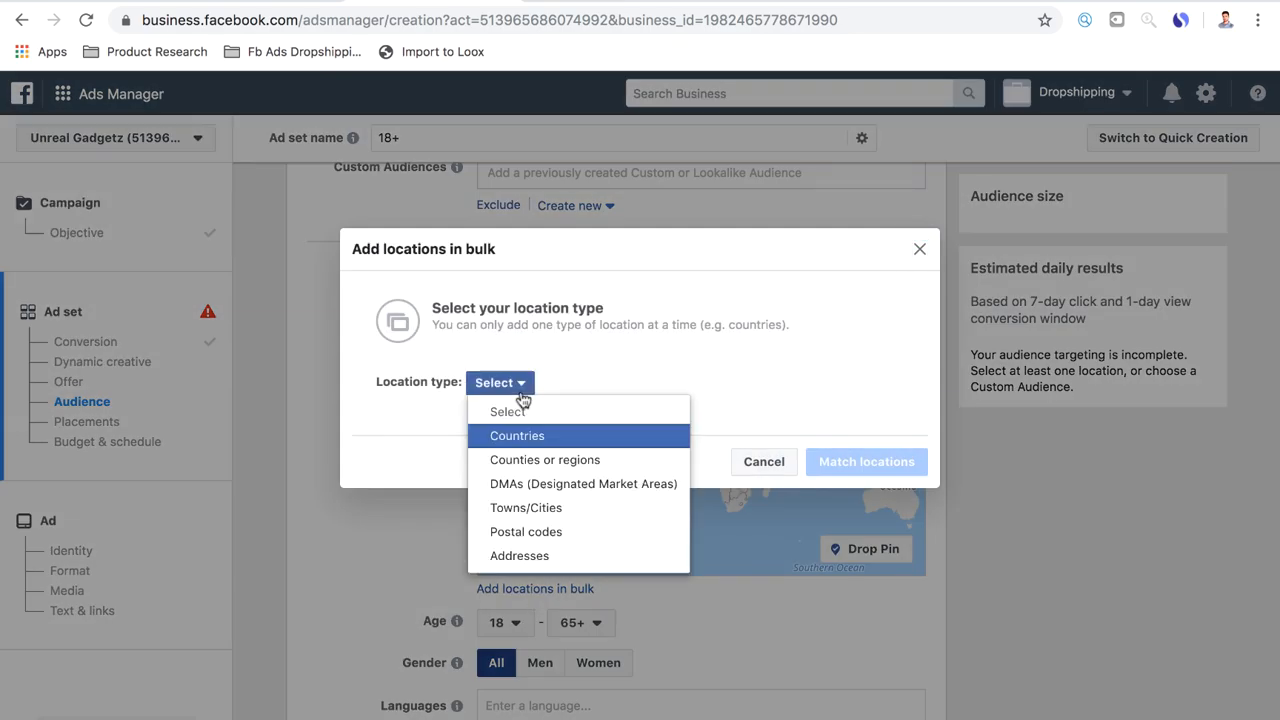
pyautogui.click(522, 439)
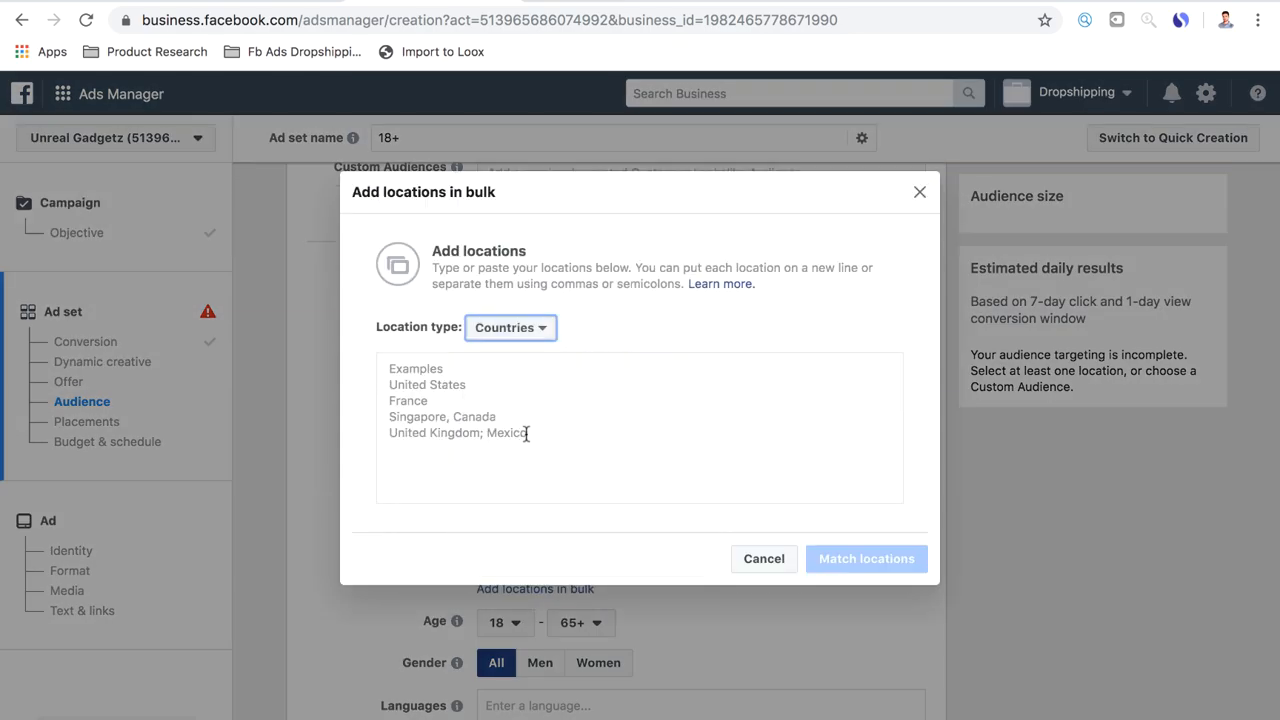
pyautogui.click(469, 375)
pyautogui.rightClick(469, 377)
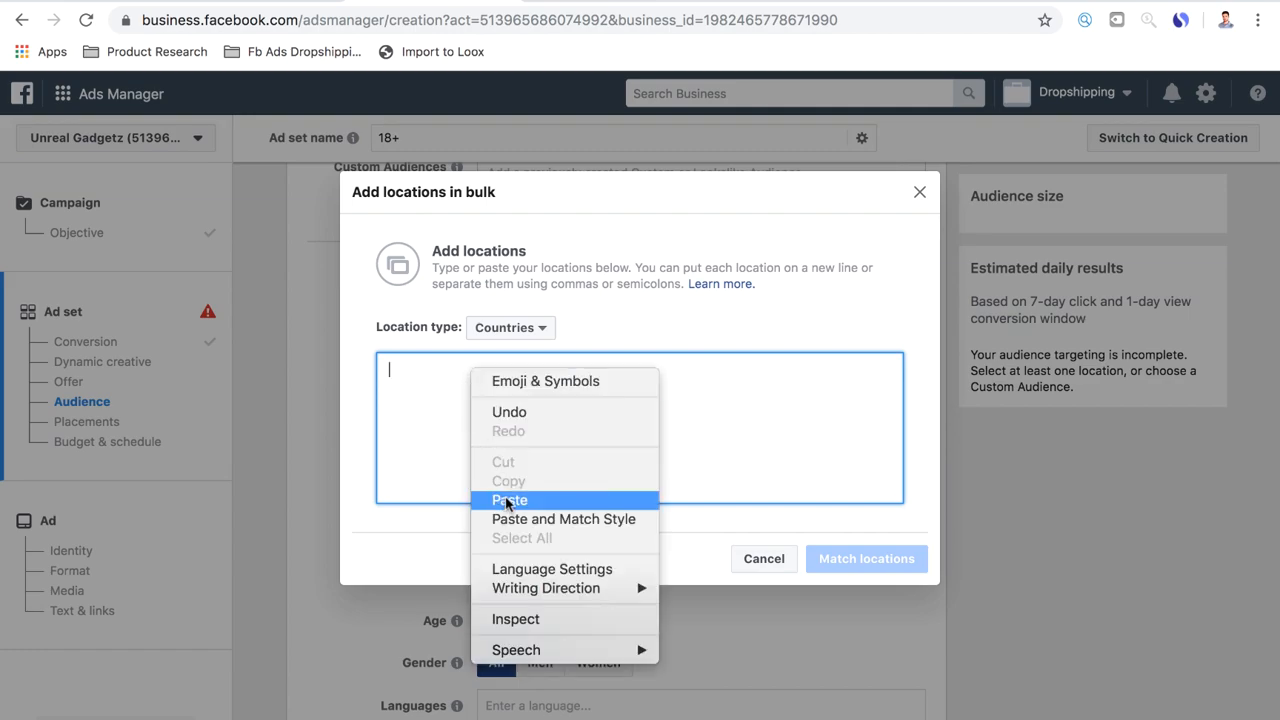
pyautogui.click(511, 497)
# Clean up the end of the pasted country list, removing the asterisks after United Kingdom, and match the locations
pyautogui.press('BackSpace')
pyautogui.press('BackSpace')
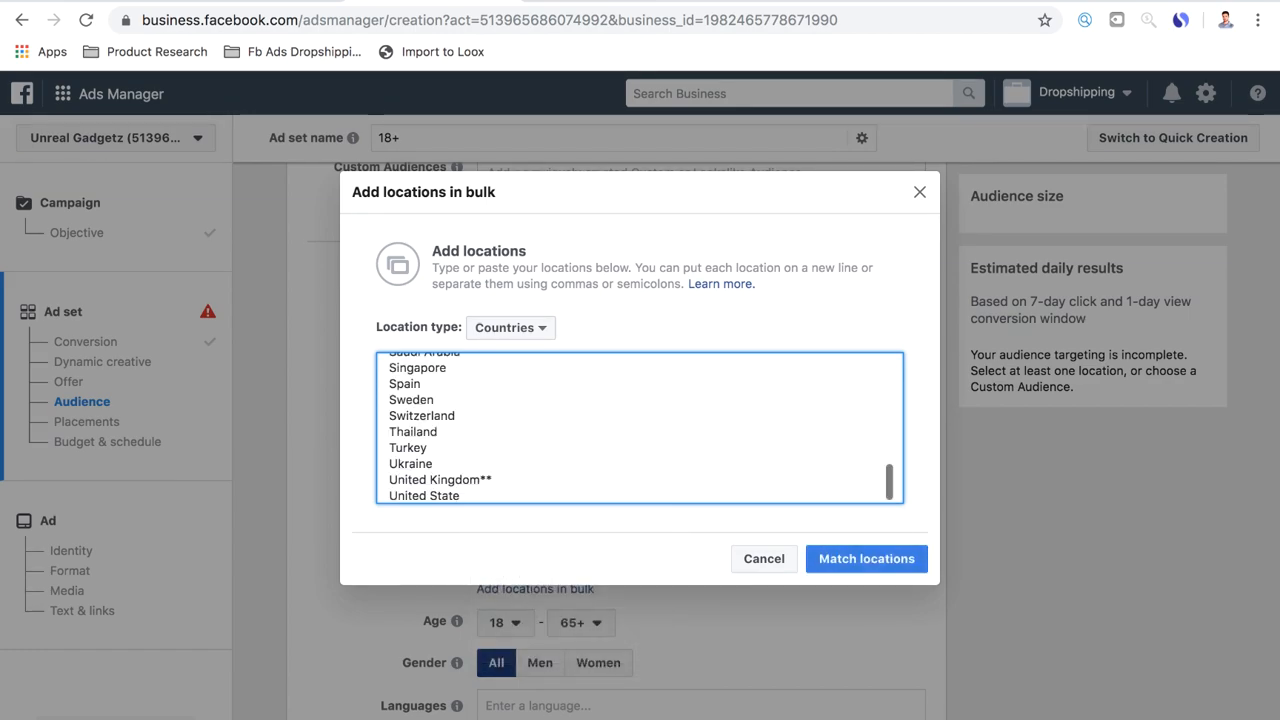
pyautogui.click(499, 480)
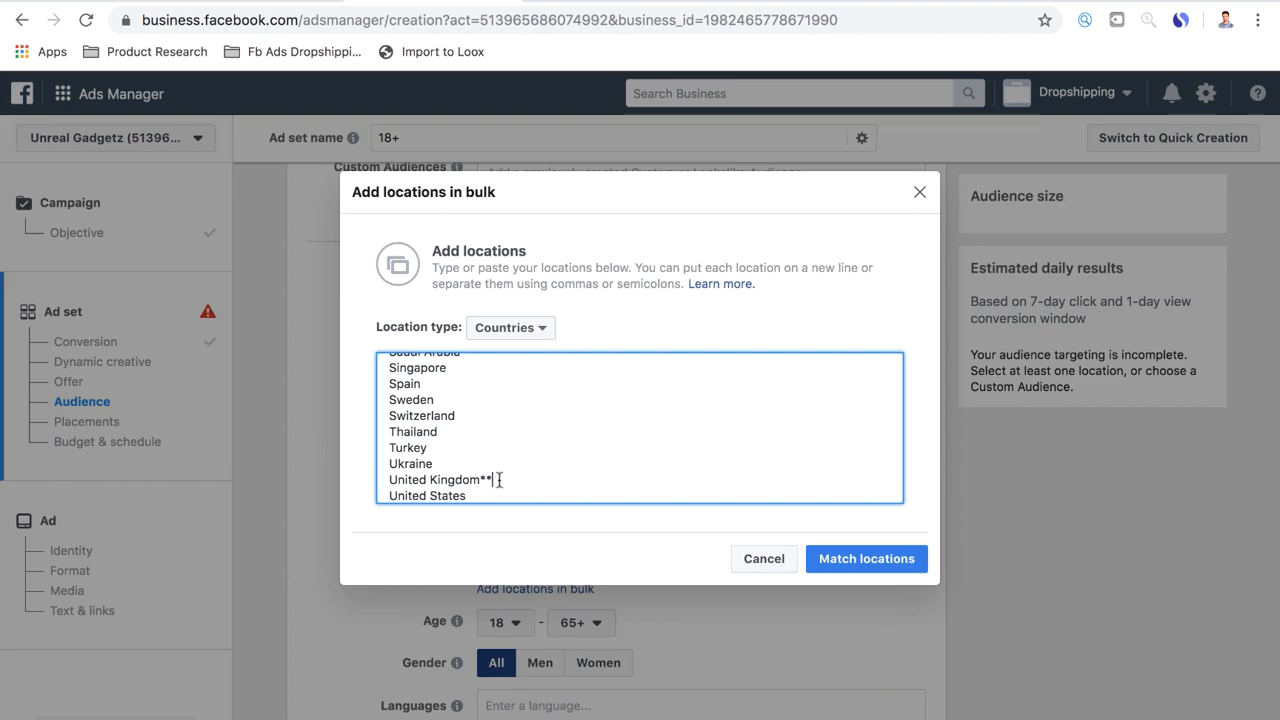
pyautogui.scroll(10, 441, 464)
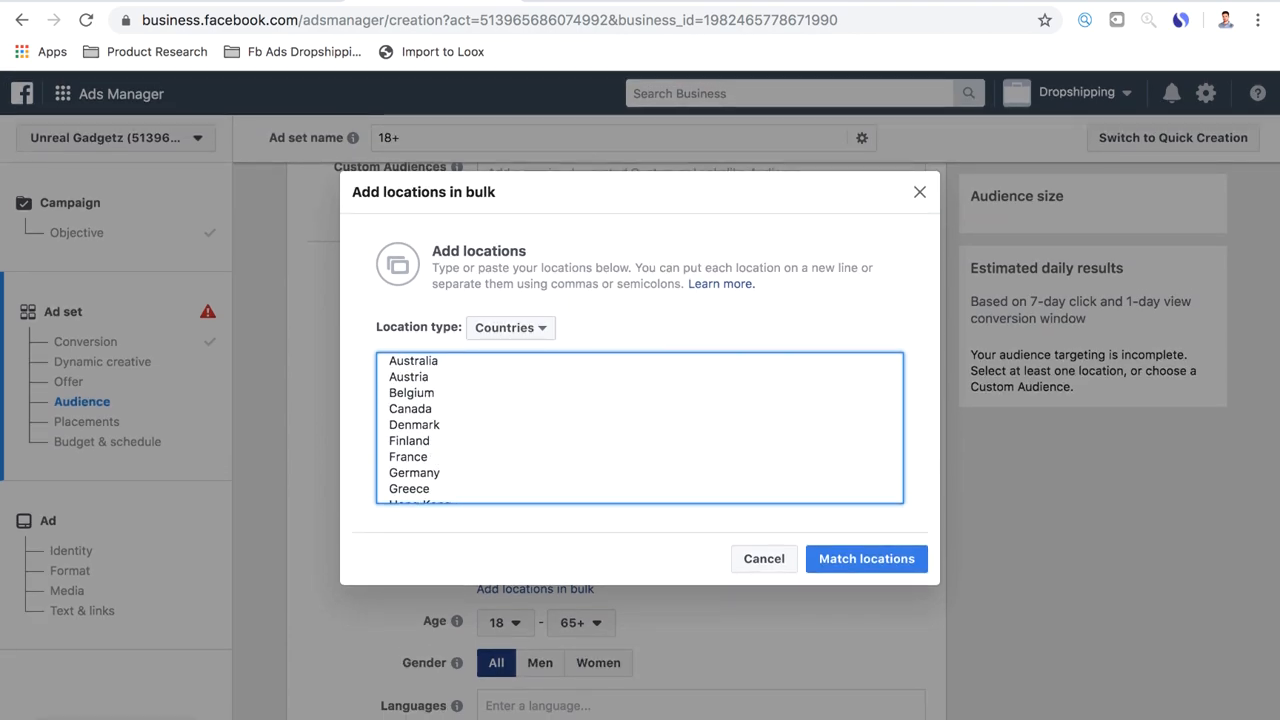
pyautogui.scroll(-10, 441, 464)
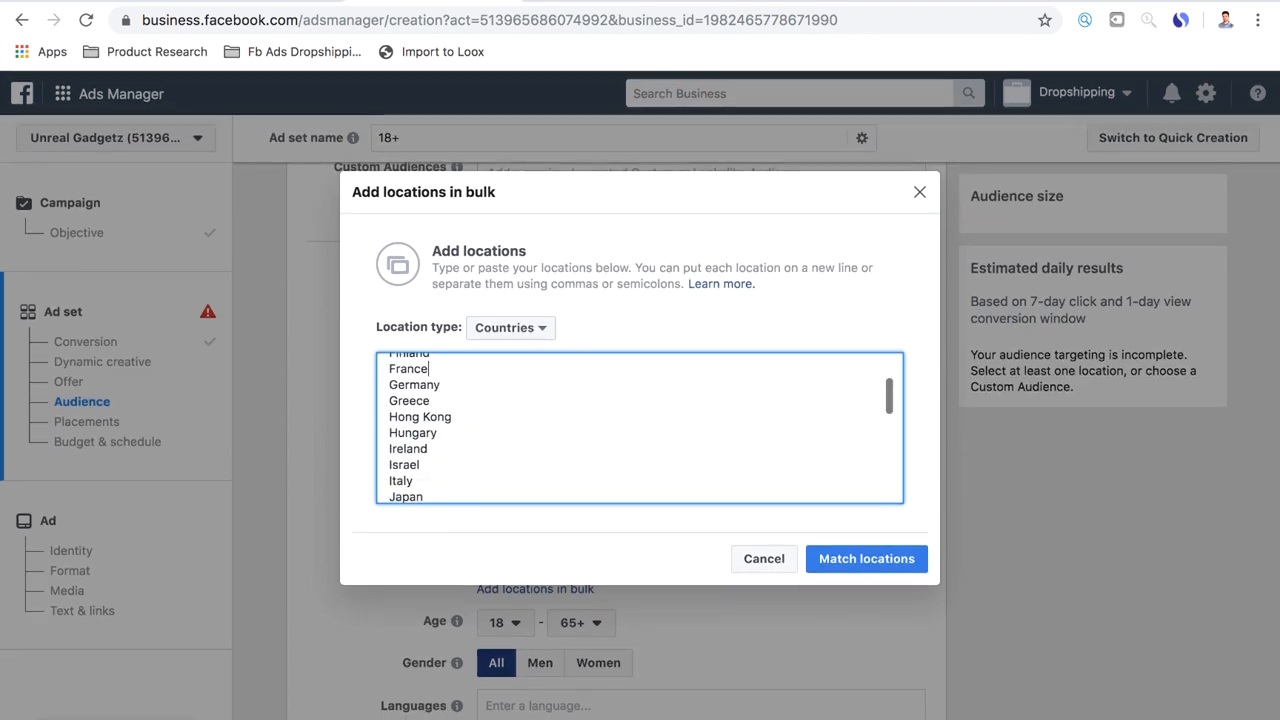
pyautogui.click(868, 560)
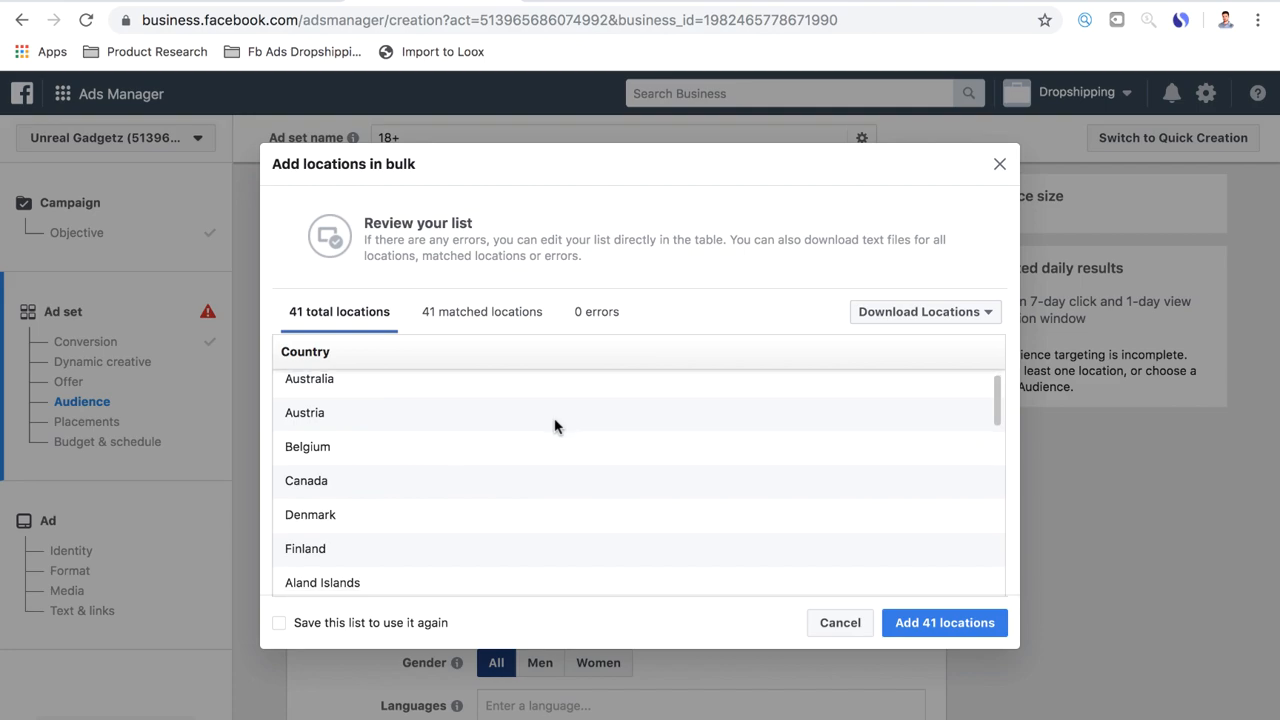
# Review the matched countries and add all 41 locations to the audience
pyautogui.scroll(-15, 555, 426)
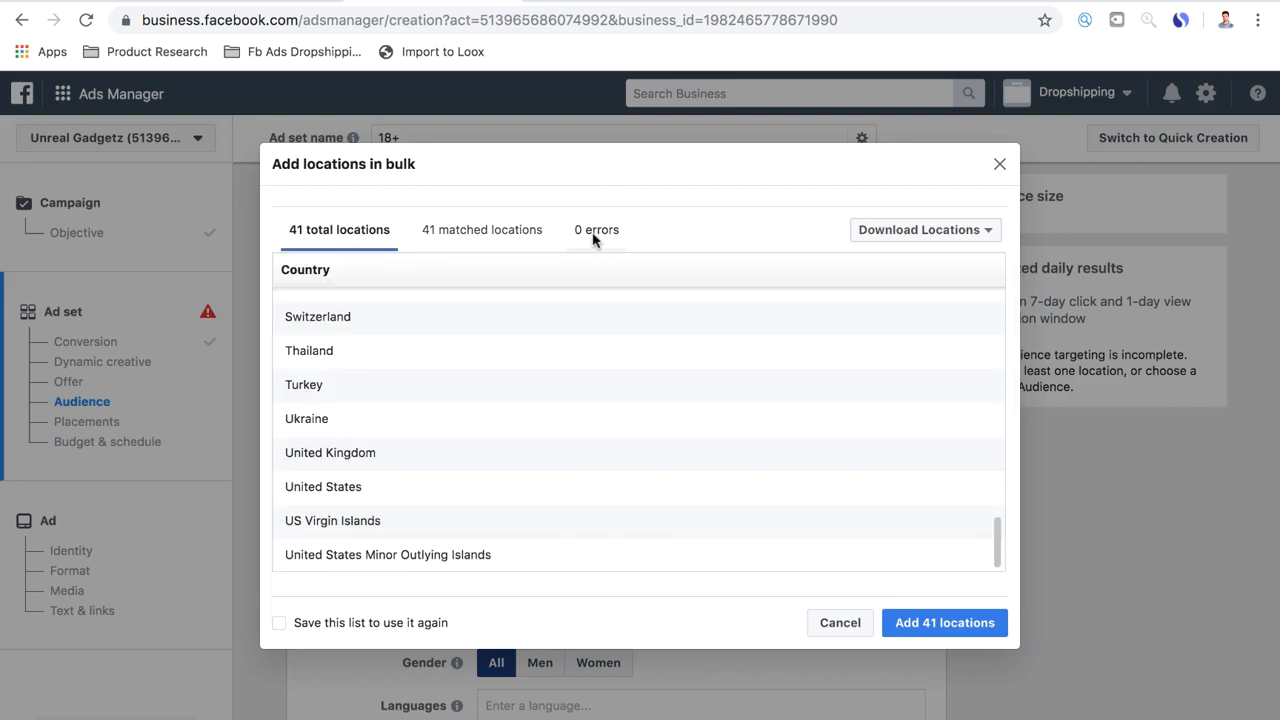
pyautogui.scroll(8, 403, 477)
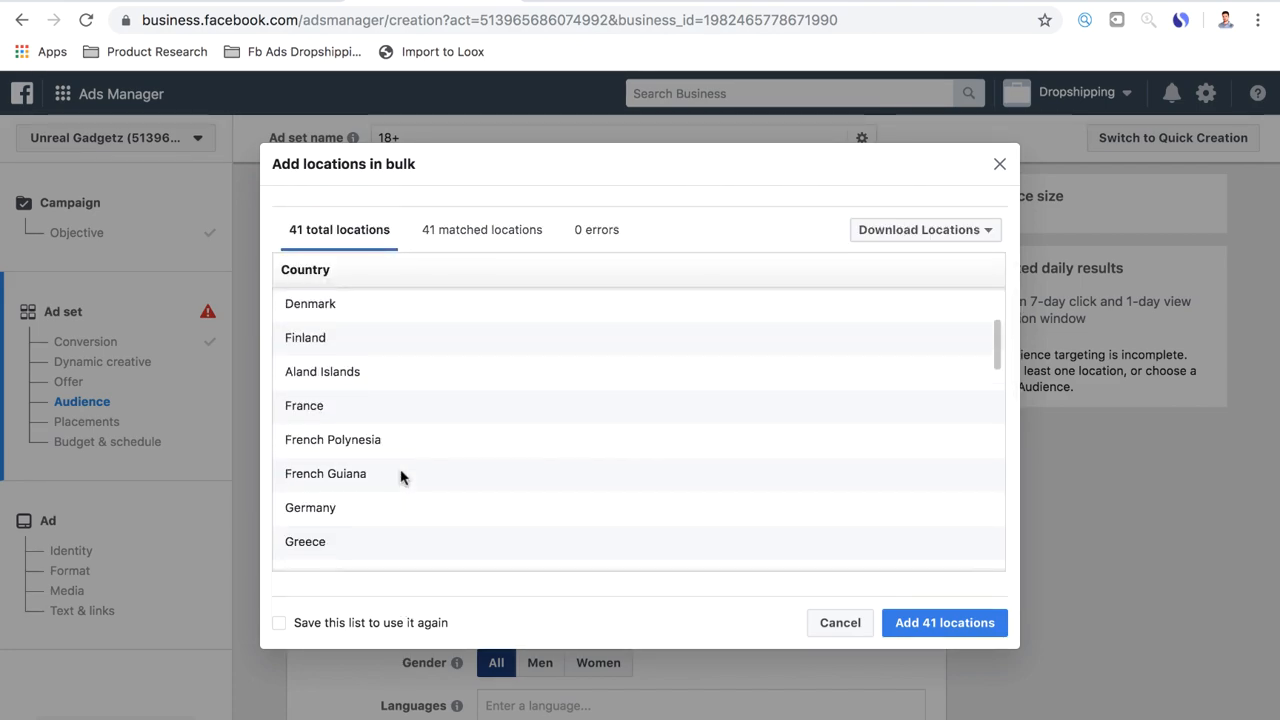
pyautogui.scroll(3, 400, 477)
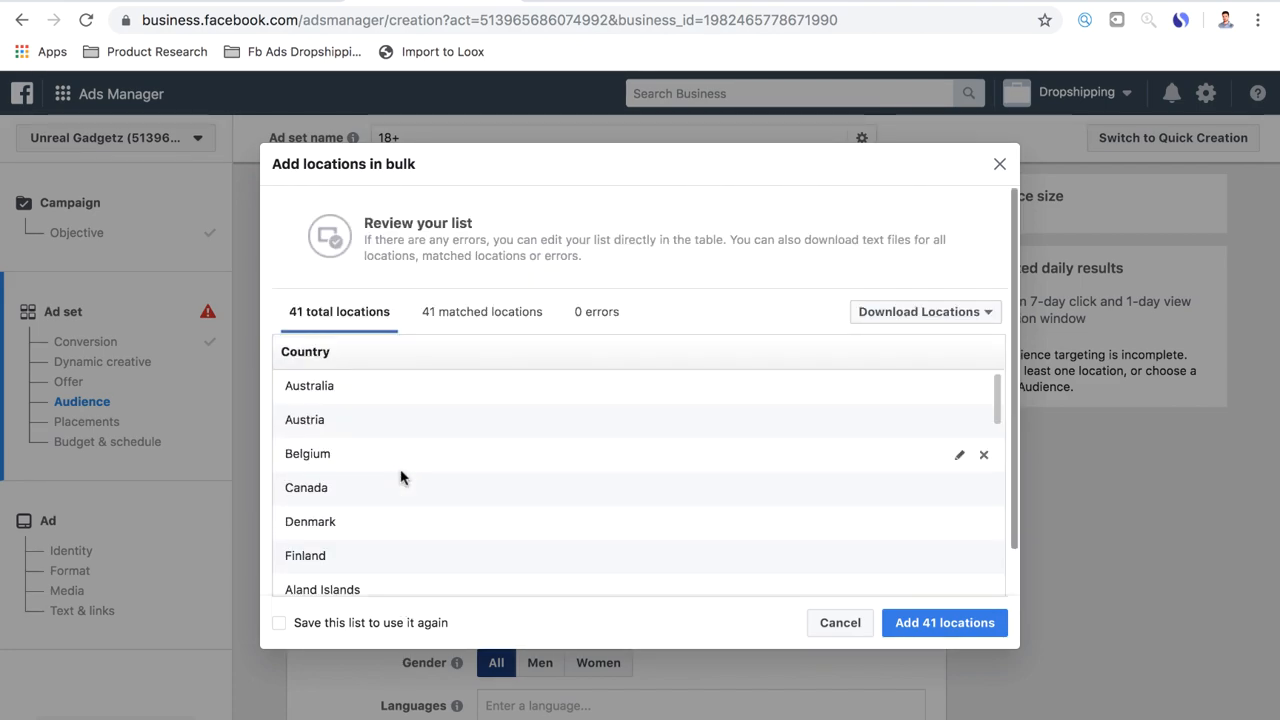
pyautogui.click(932, 624)
# Set the minimum audience age to 22
pyautogui.scroll(-1, 409, 562)
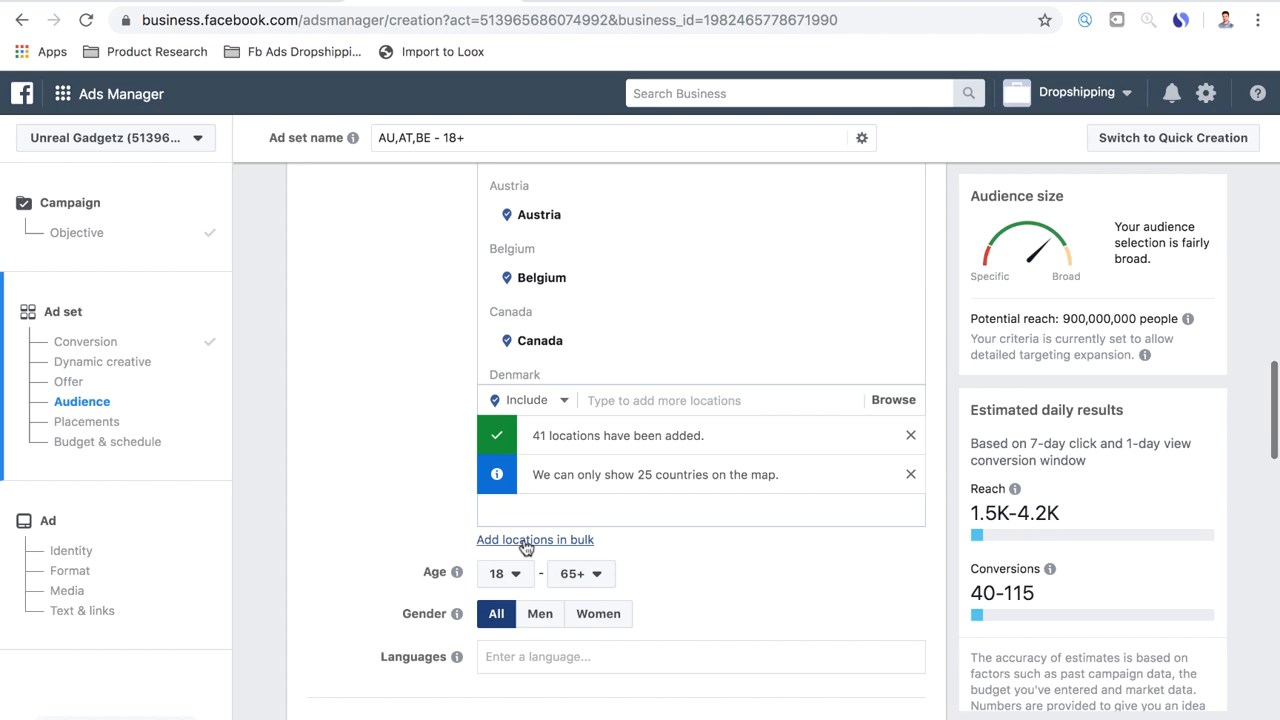
pyautogui.click(516, 580)
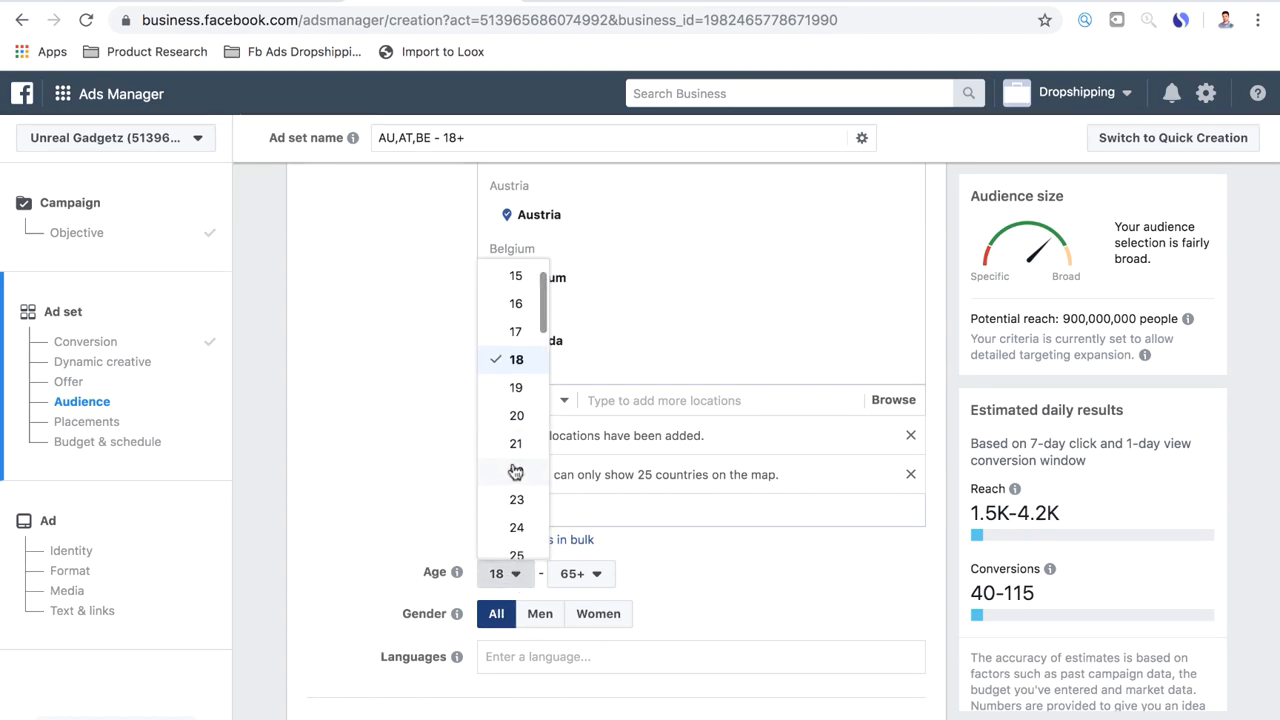
pyautogui.click(514, 471)
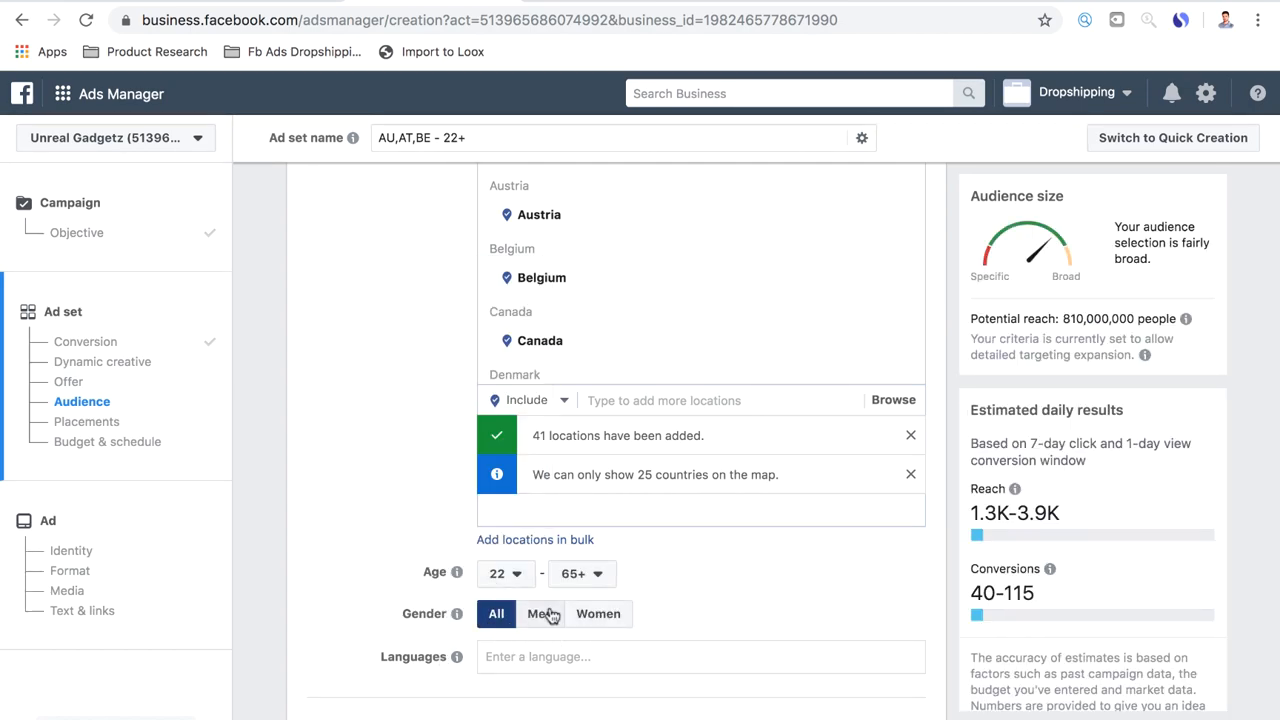
# Restrict the audience languages to English (All)
pyautogui.scroll(-1, 400, 558)
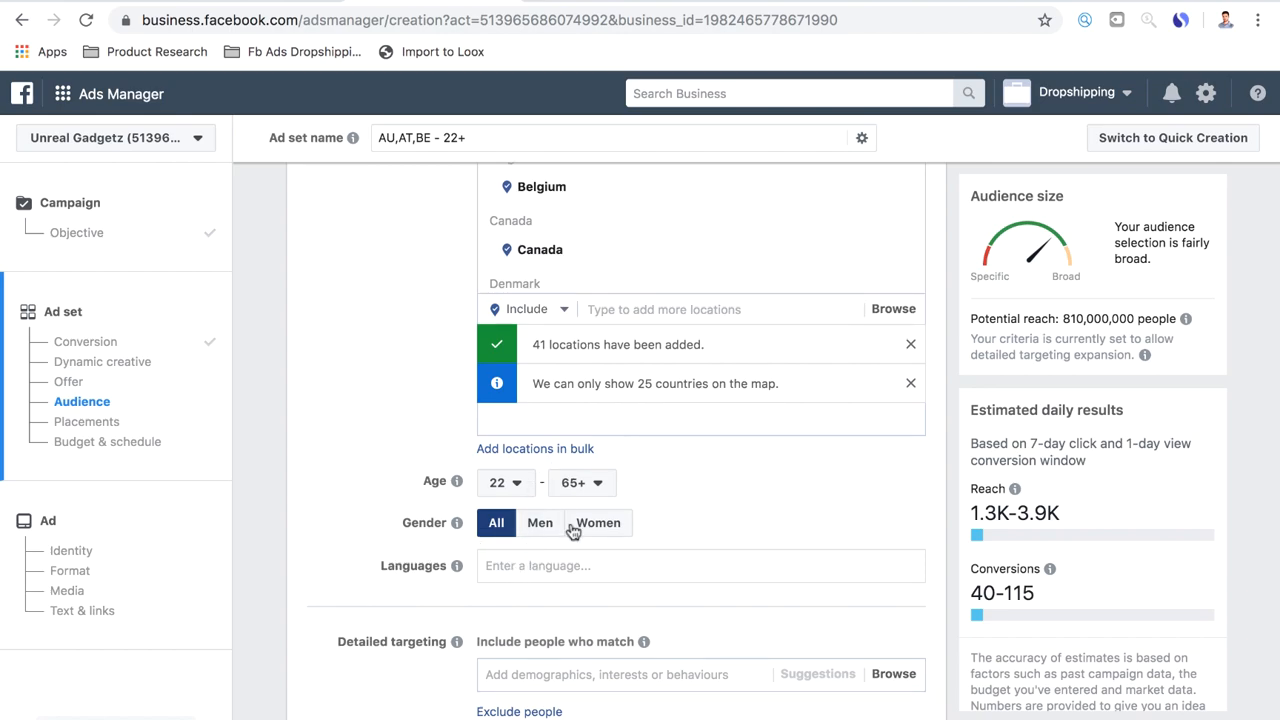
pyautogui.click(497, 567)
pyautogui.write('english')
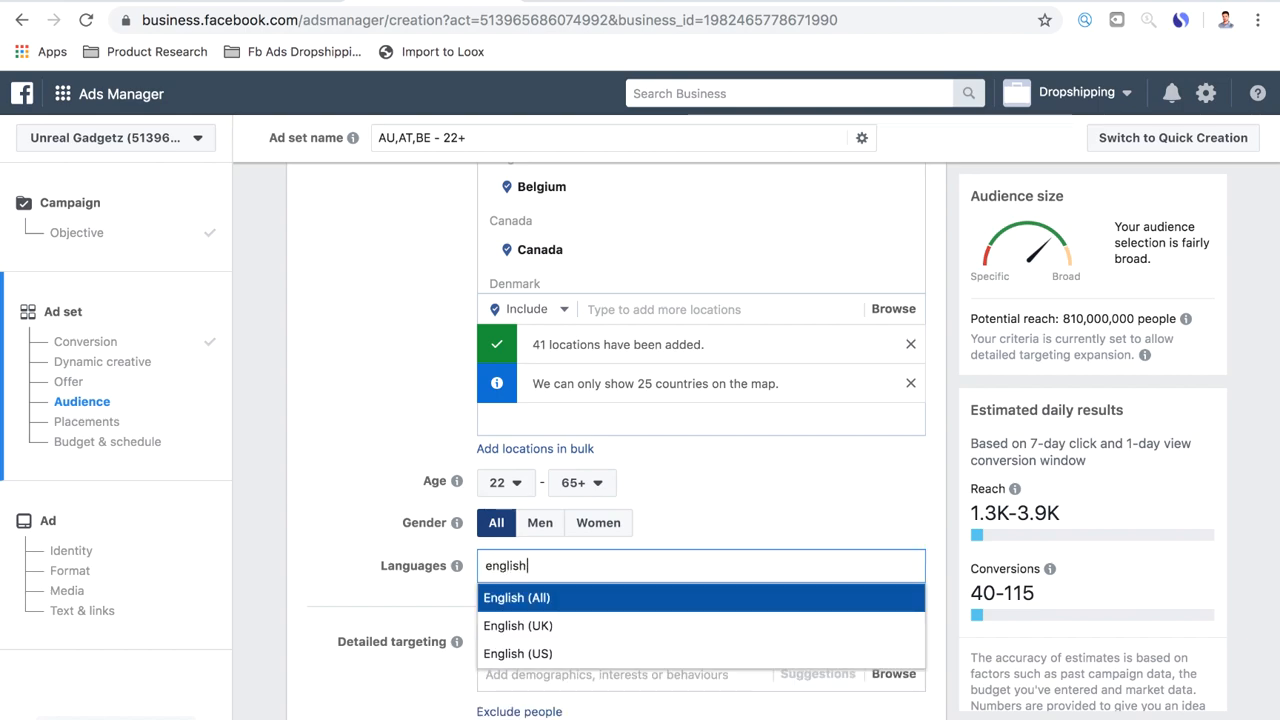
pyautogui.click(520, 599)
pyautogui.scroll(1, 383, 464)
pyautogui.scroll(2, 380, 464)
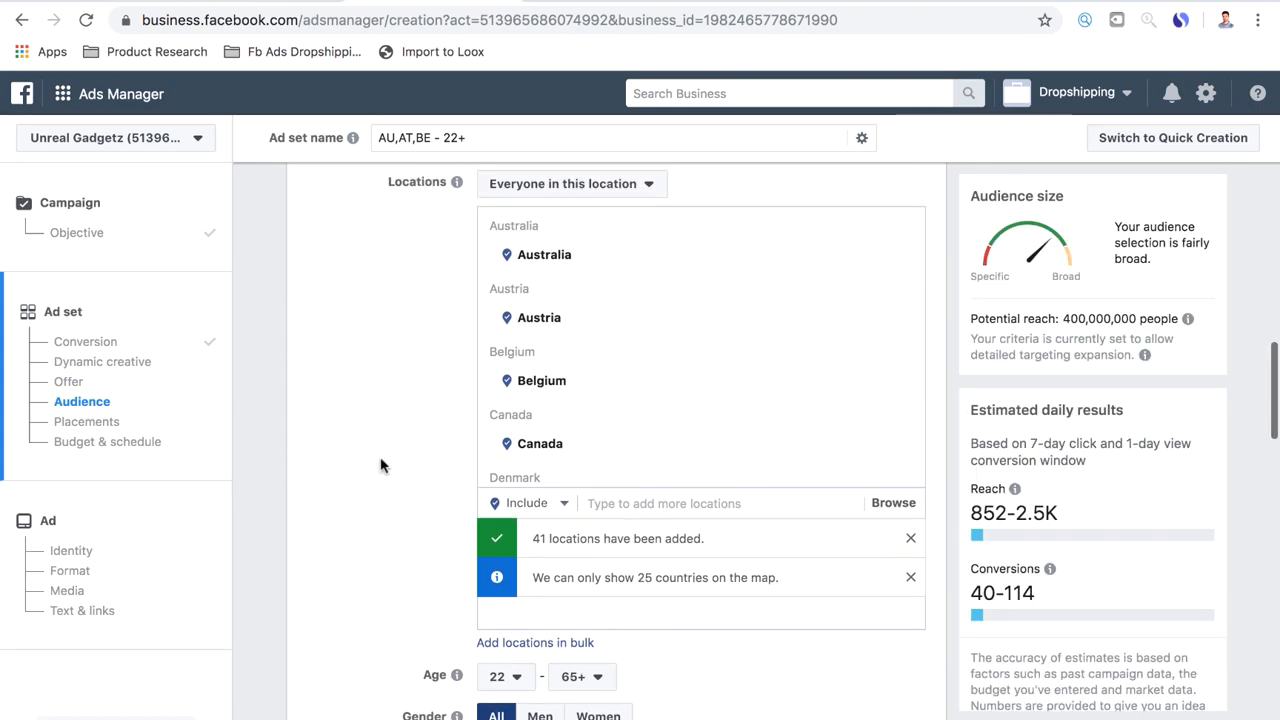
# Turn off expanding the detailed targeting criteria for increased conversions at a lower cost
pyautogui.scroll(-2, 580, 391)
pyautogui.scroll(-5, 476, 470)
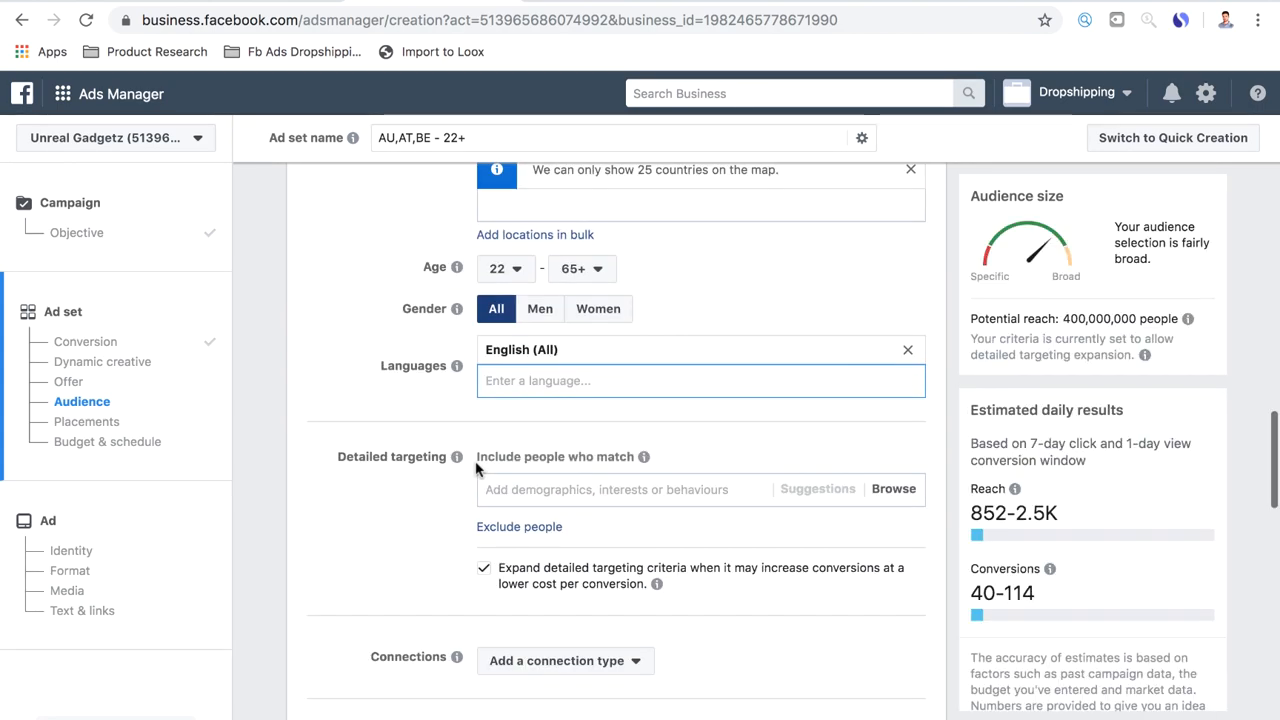
pyautogui.scroll(1, 476, 470)
pyautogui.scroll(-1, 476, 470)
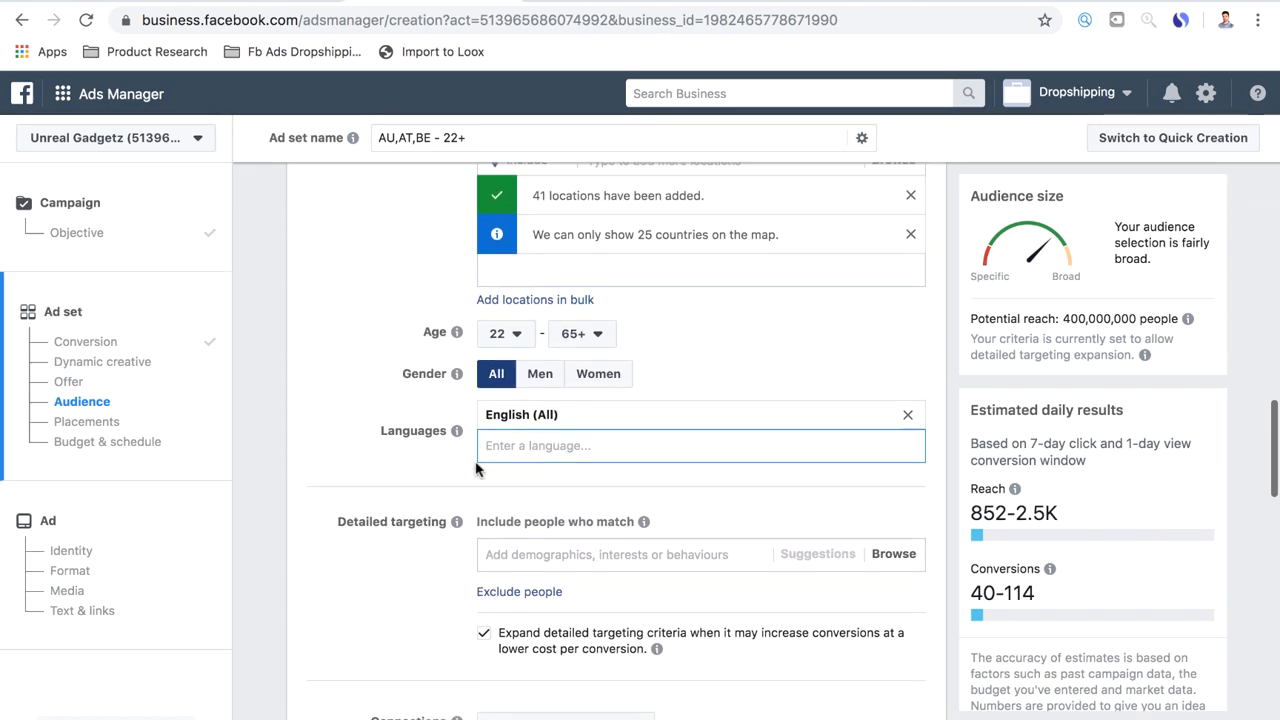
pyautogui.scroll(-1, 476, 470)
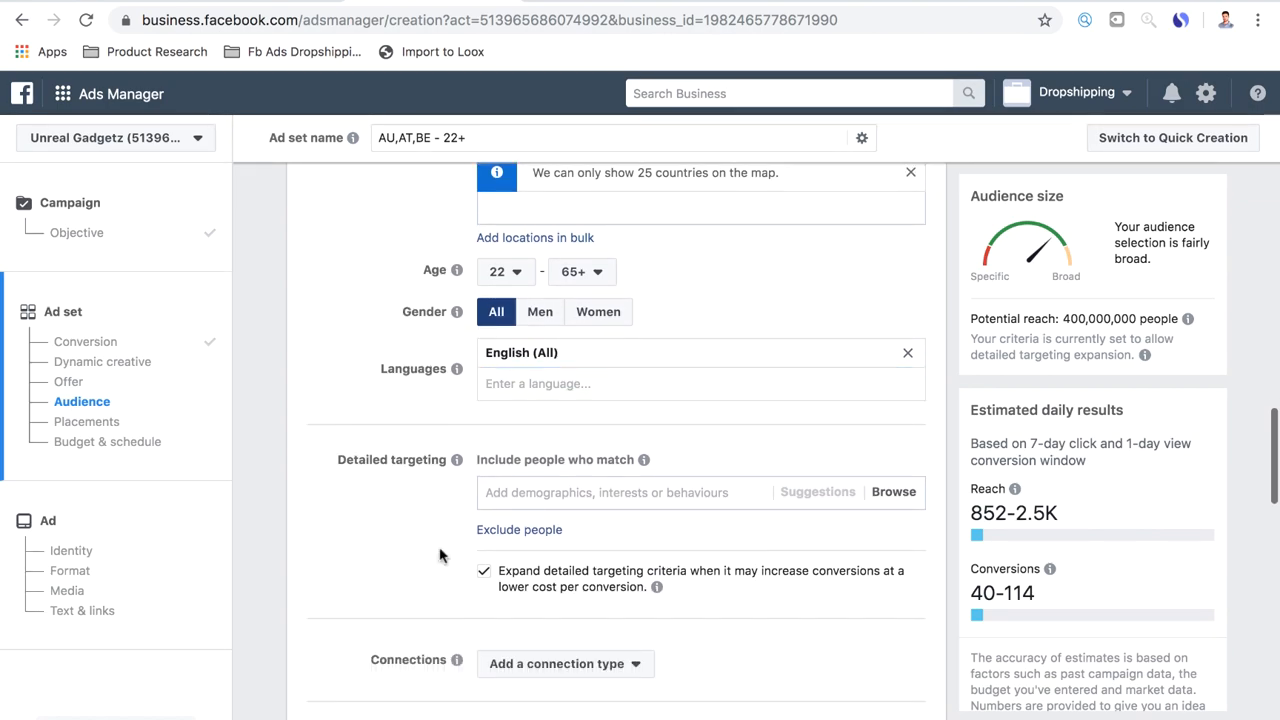
pyautogui.click(484, 575)
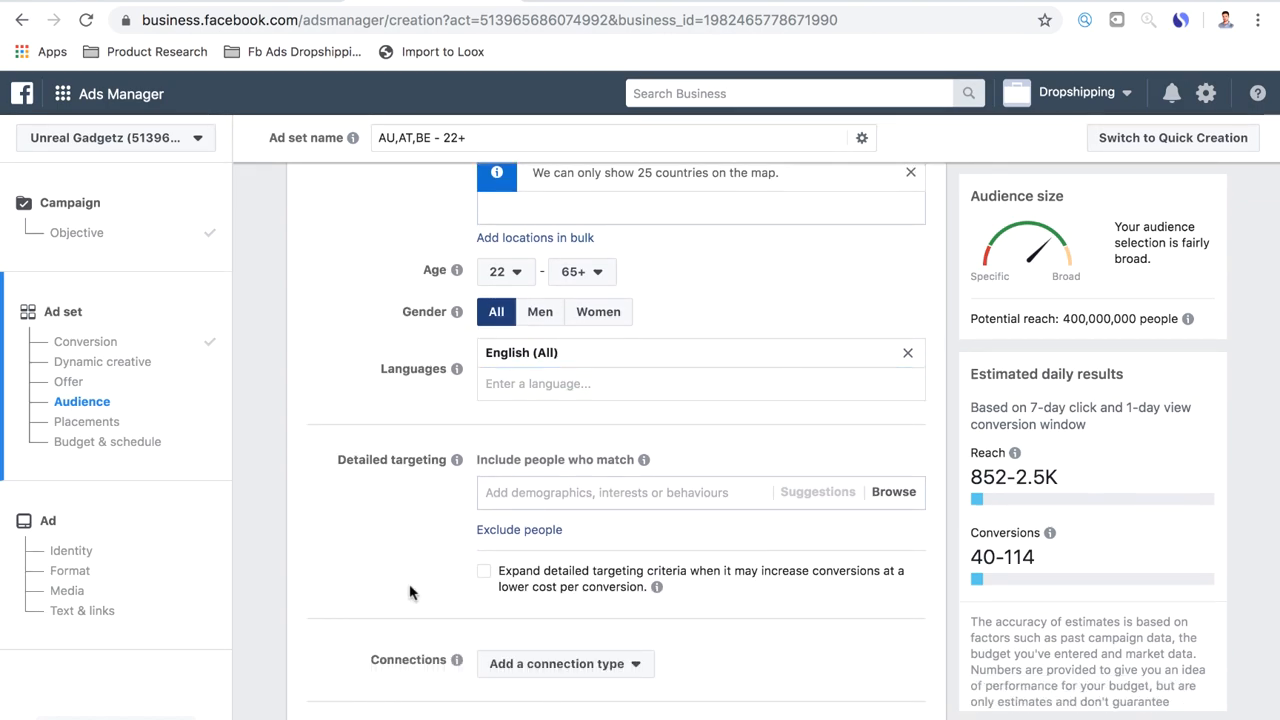
# Add the Massage interest to the detailed targeting's included people
pyautogui.click(496, 492)
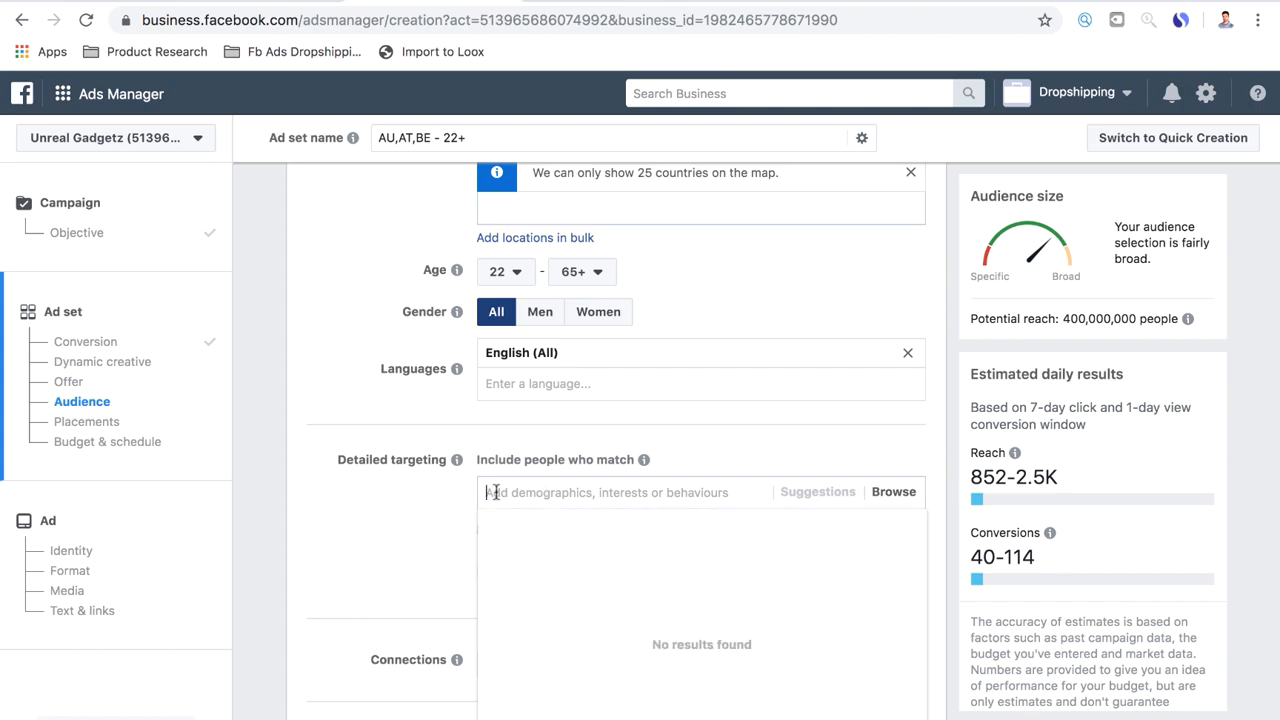
pyautogui.write('massage')
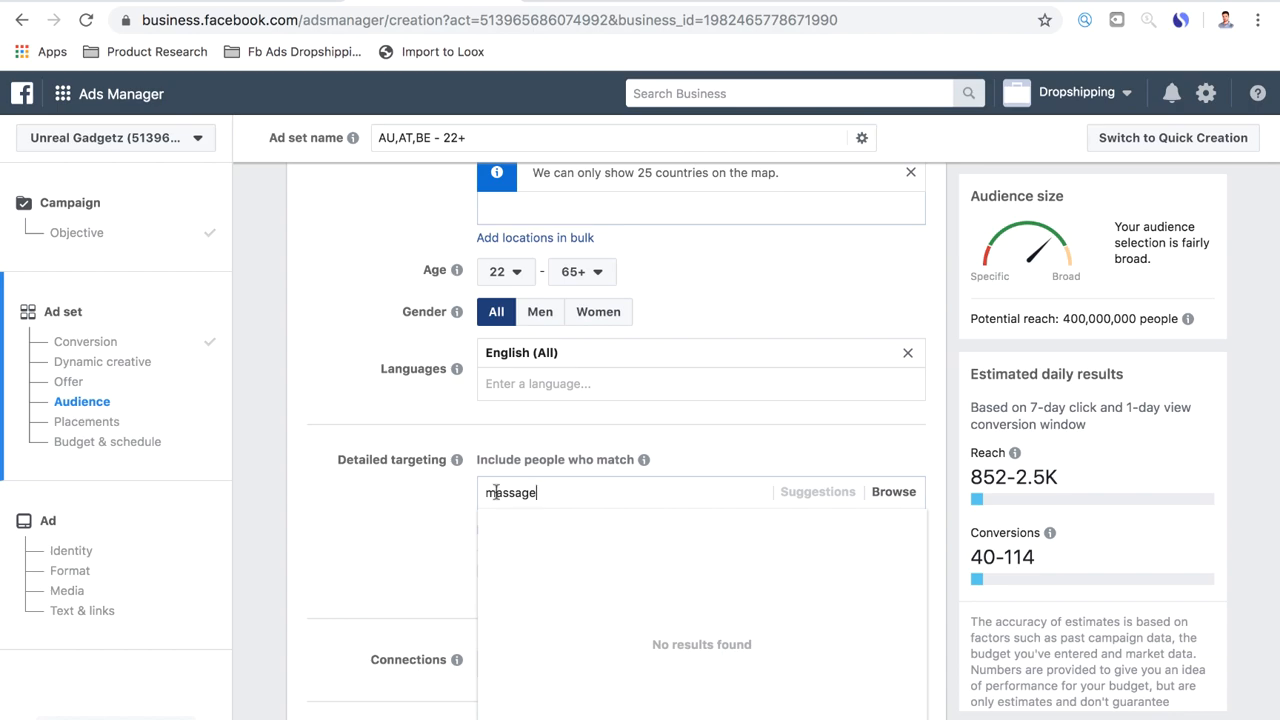
pyautogui.click(532, 524)
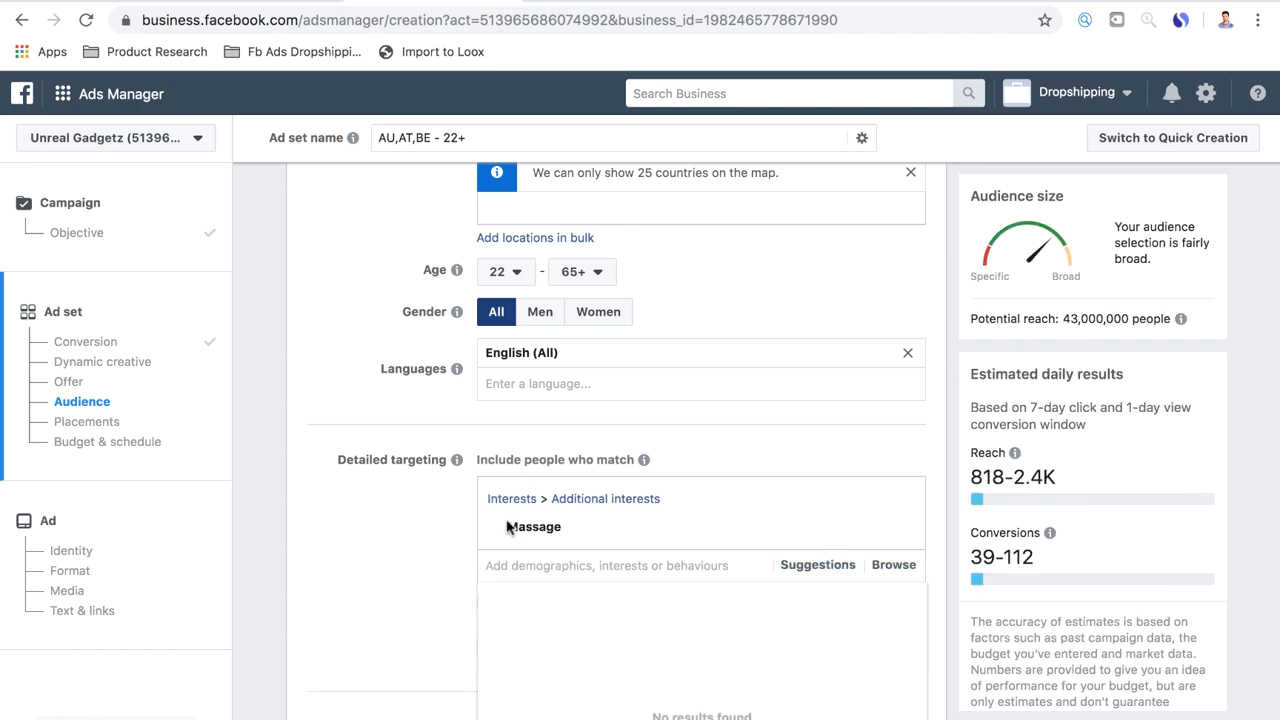
pyautogui.scroll(-2, 775, 560)
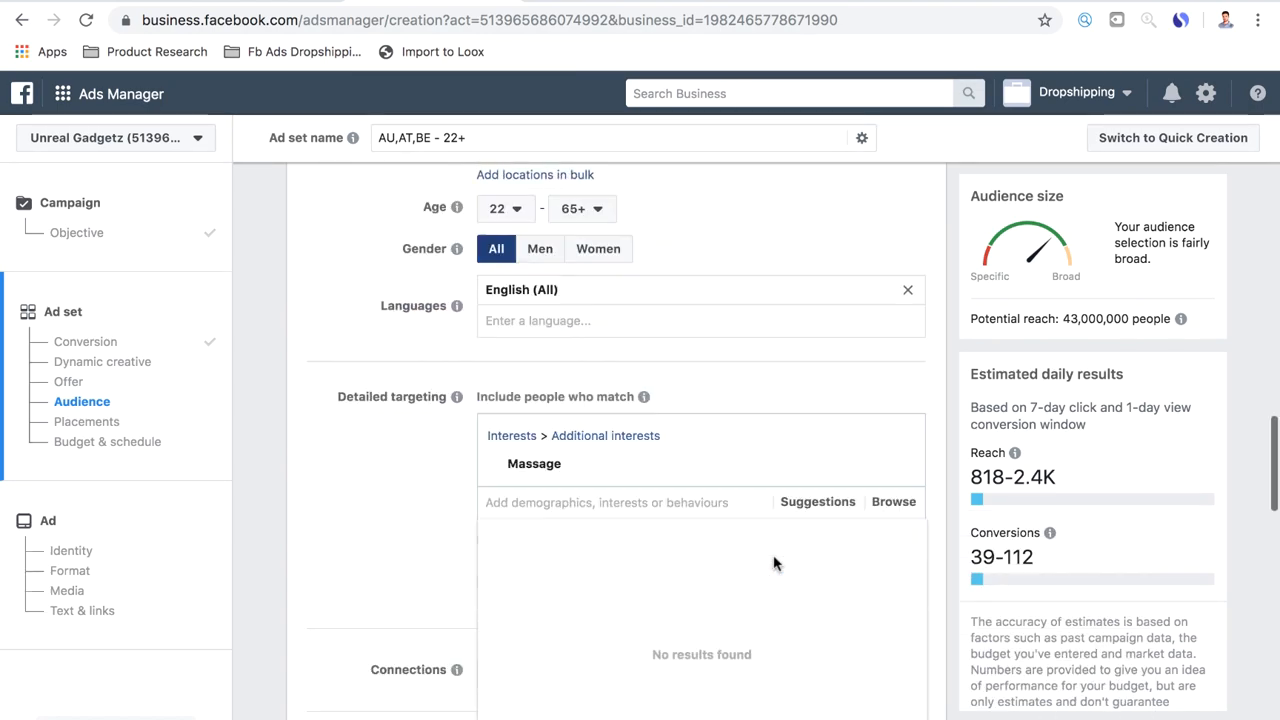
# Check the interests suggested alongside Massage and narrow the audience to people who must also match Well-being
pyautogui.click(790, 457)
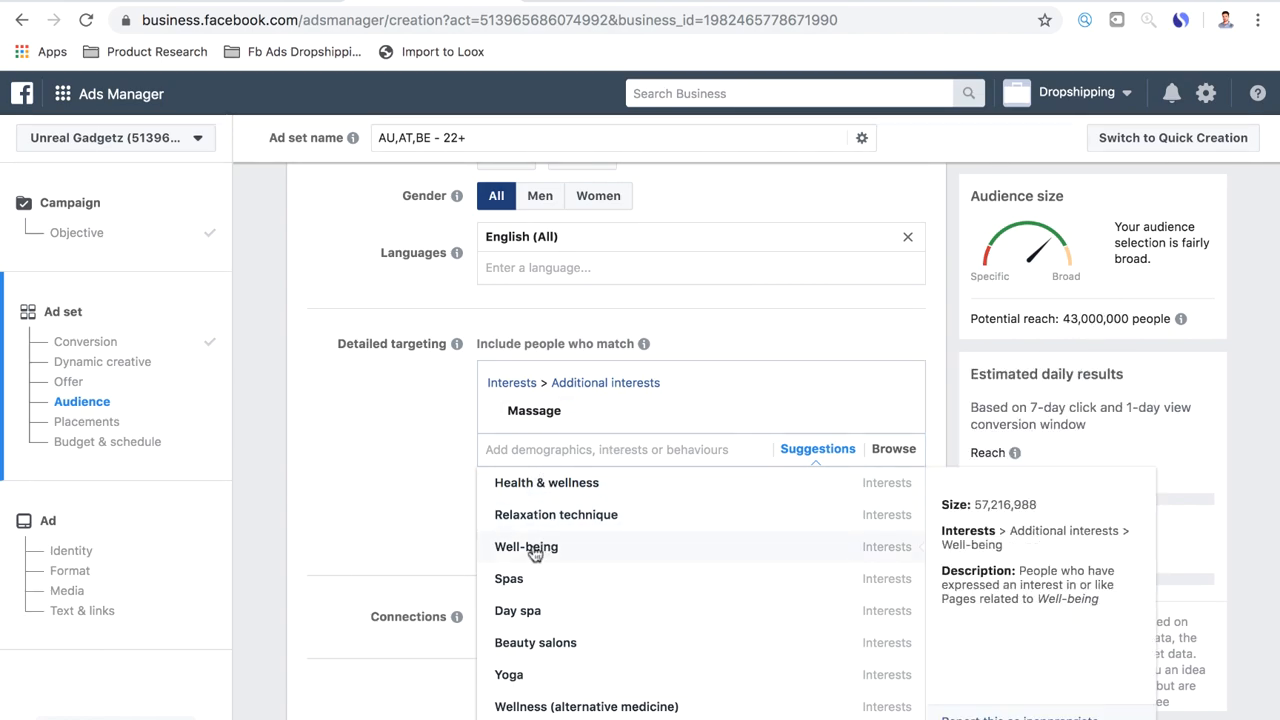
pyautogui.click(367, 557)
pyautogui.click(612, 488)
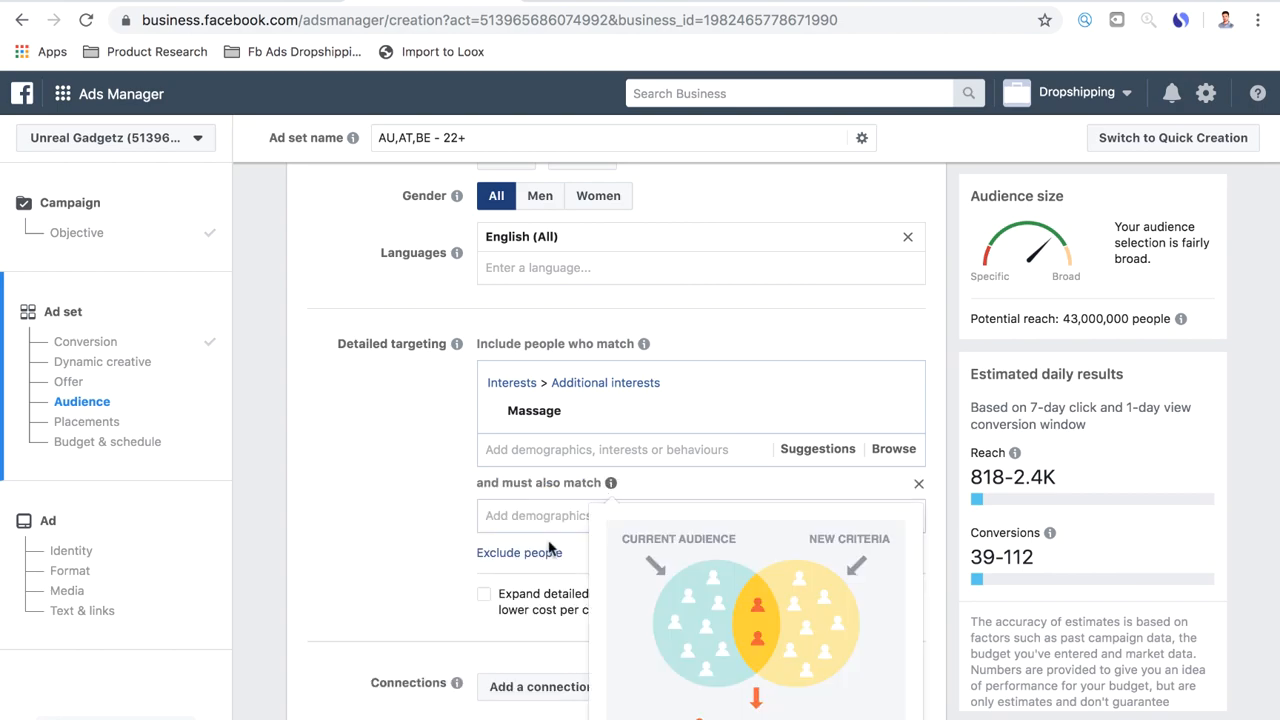
pyautogui.write('well')
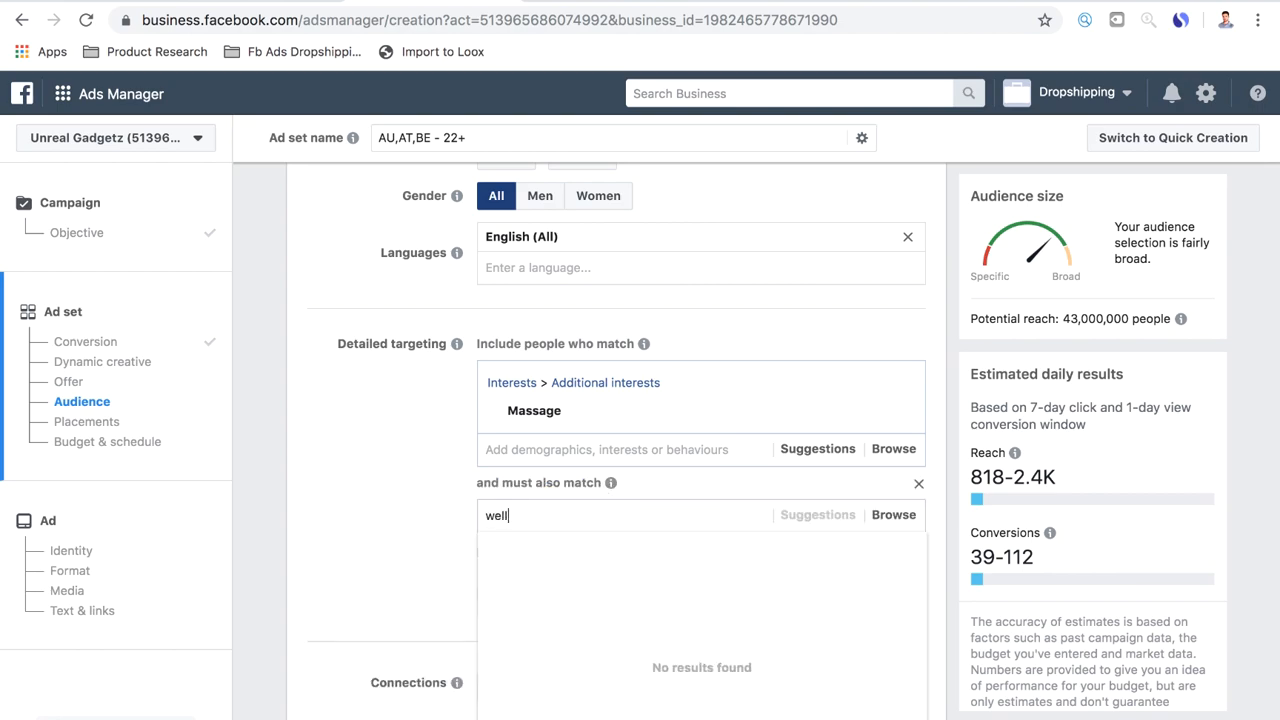
pyautogui.write(' being')
pyautogui.press('Return')
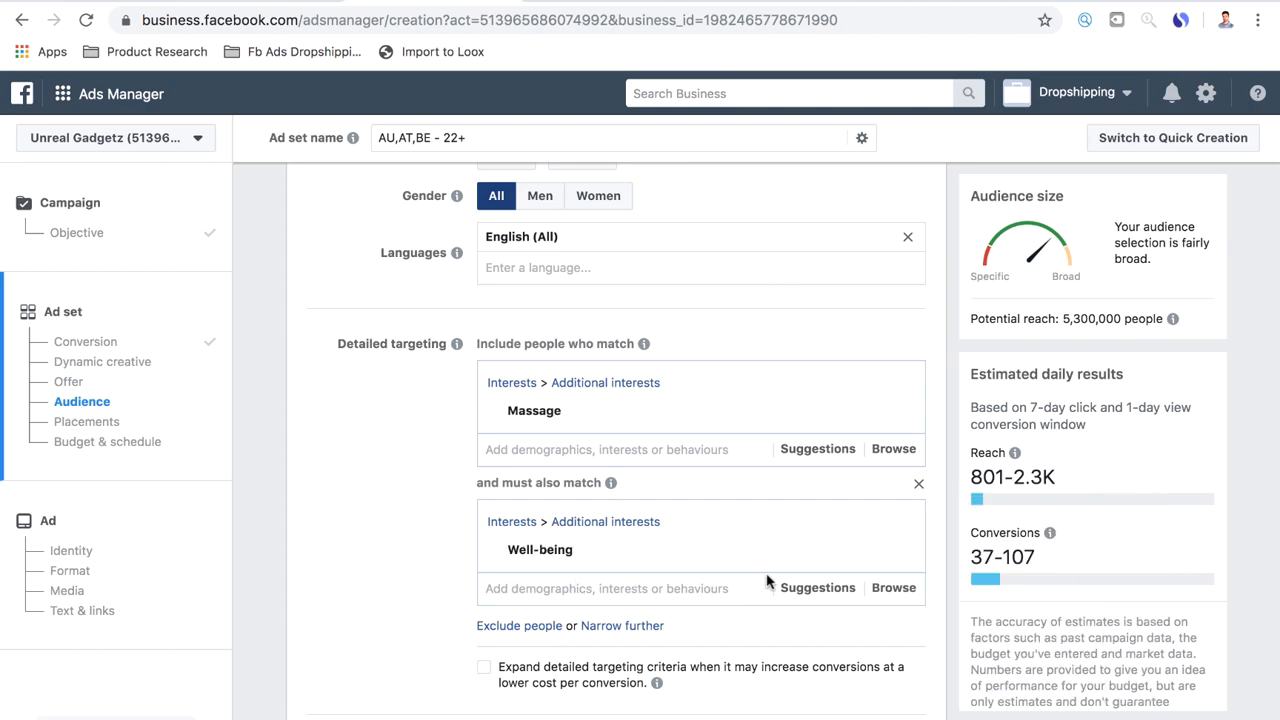
# Browse the interests suggested for the Well-being group and narrow the audience further to people who must also match Quality of life
pyautogui.scroll(-2, 766, 580)
pyautogui.scroll(1, 831, 457)
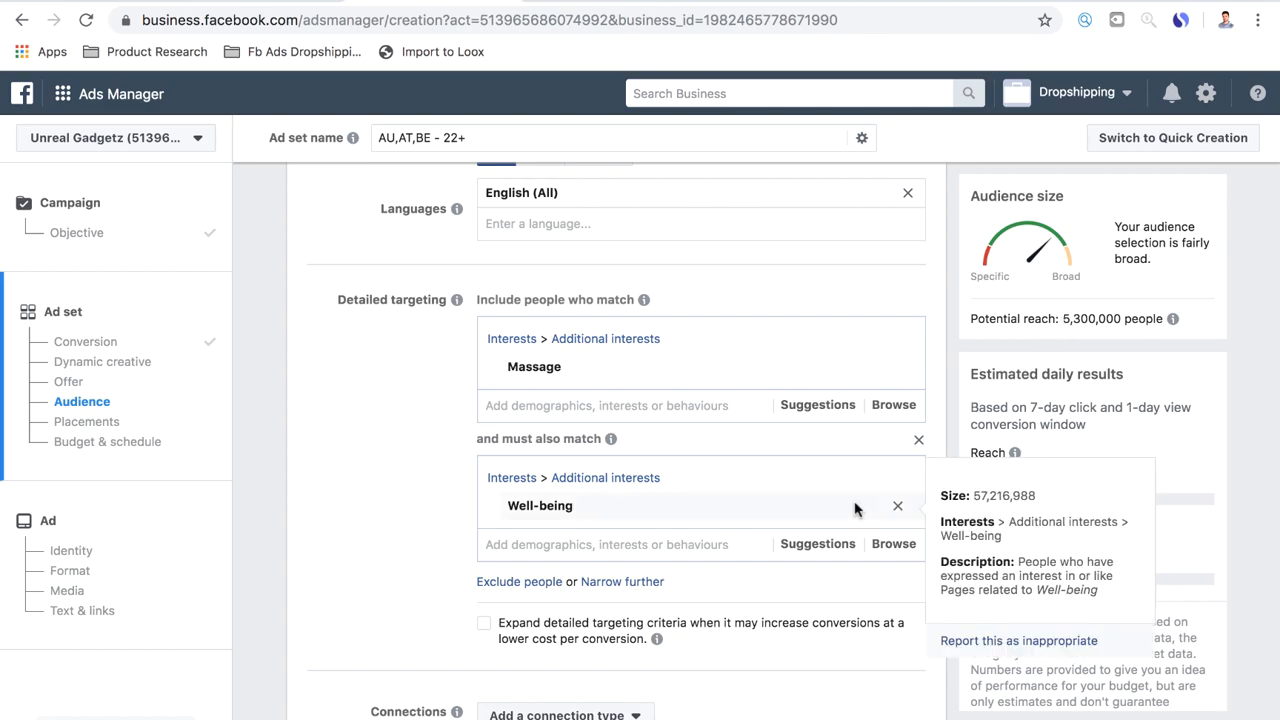
pyautogui.scroll(-1, 800, 520)
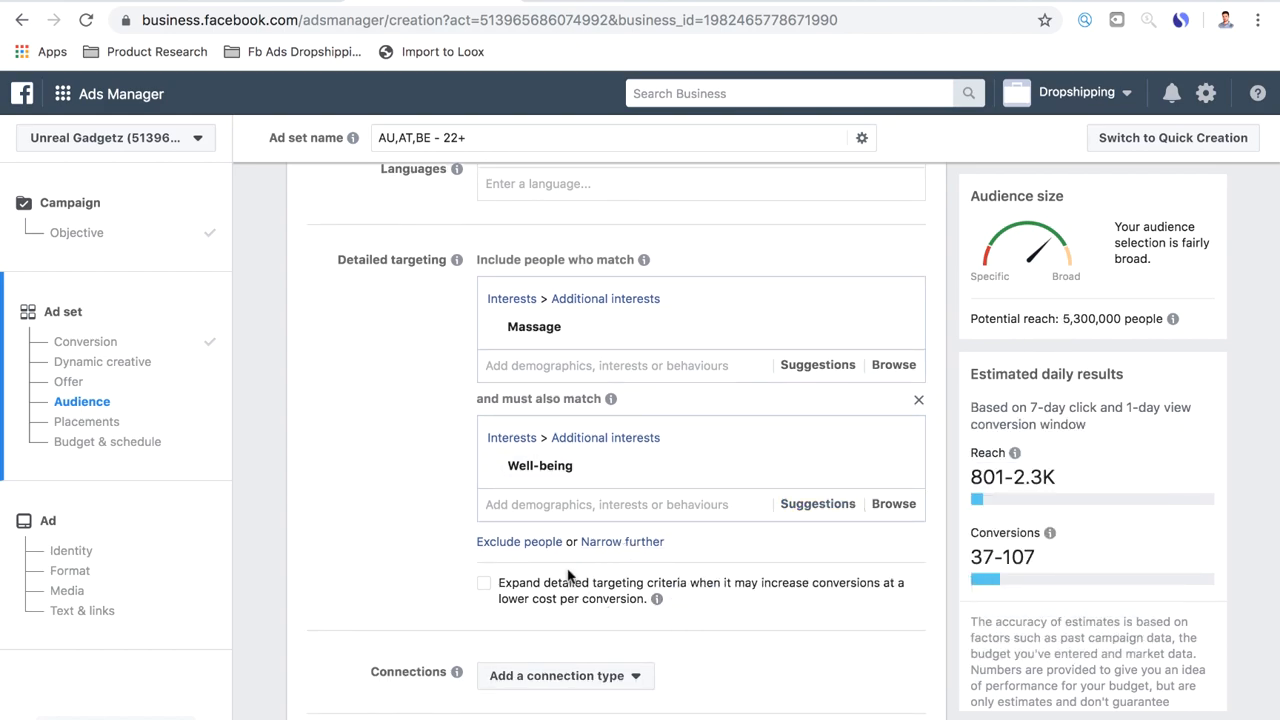
pyautogui.click(817, 503)
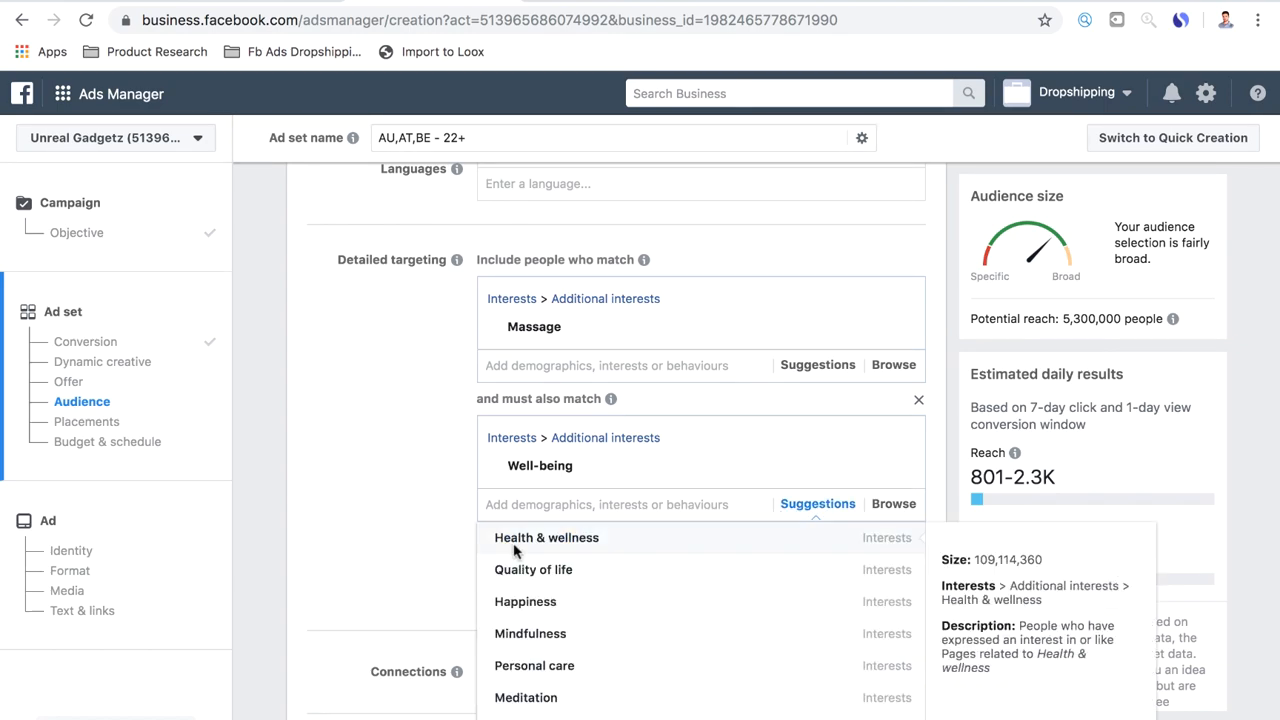
pyautogui.scroll(-2, 429, 553)
pyautogui.moveTo(536, 492)
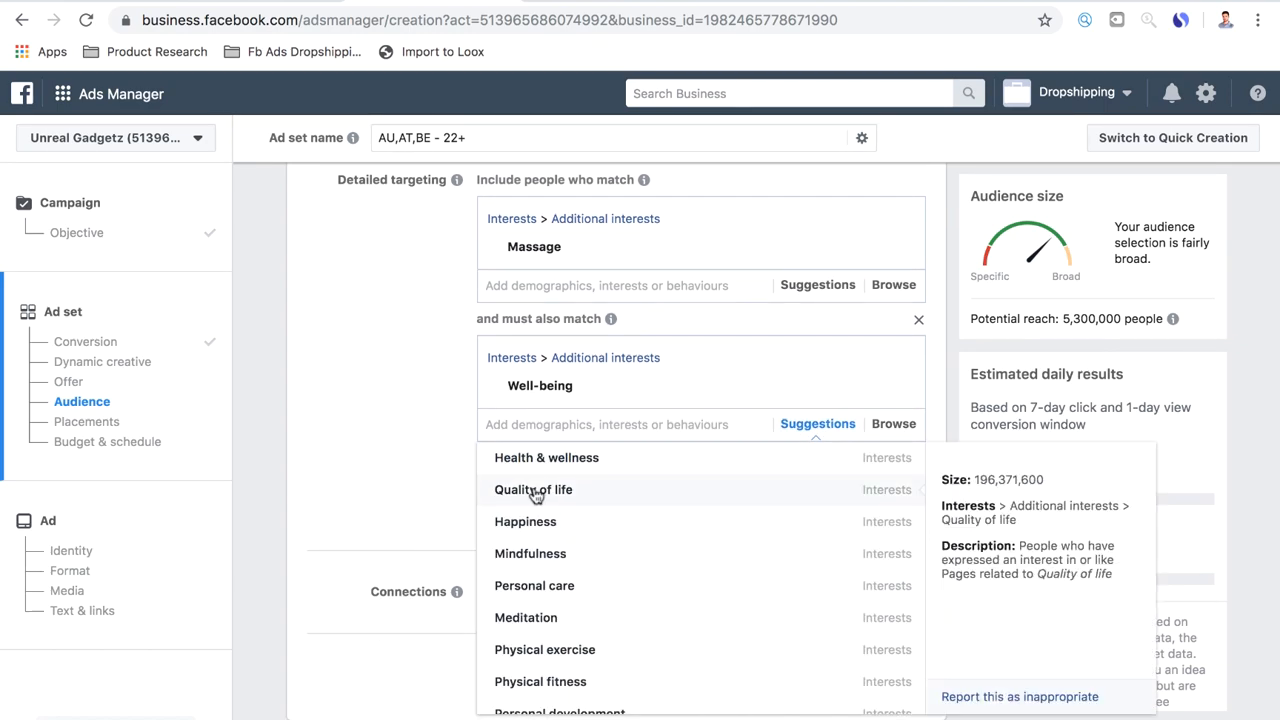
pyautogui.click(405, 503)
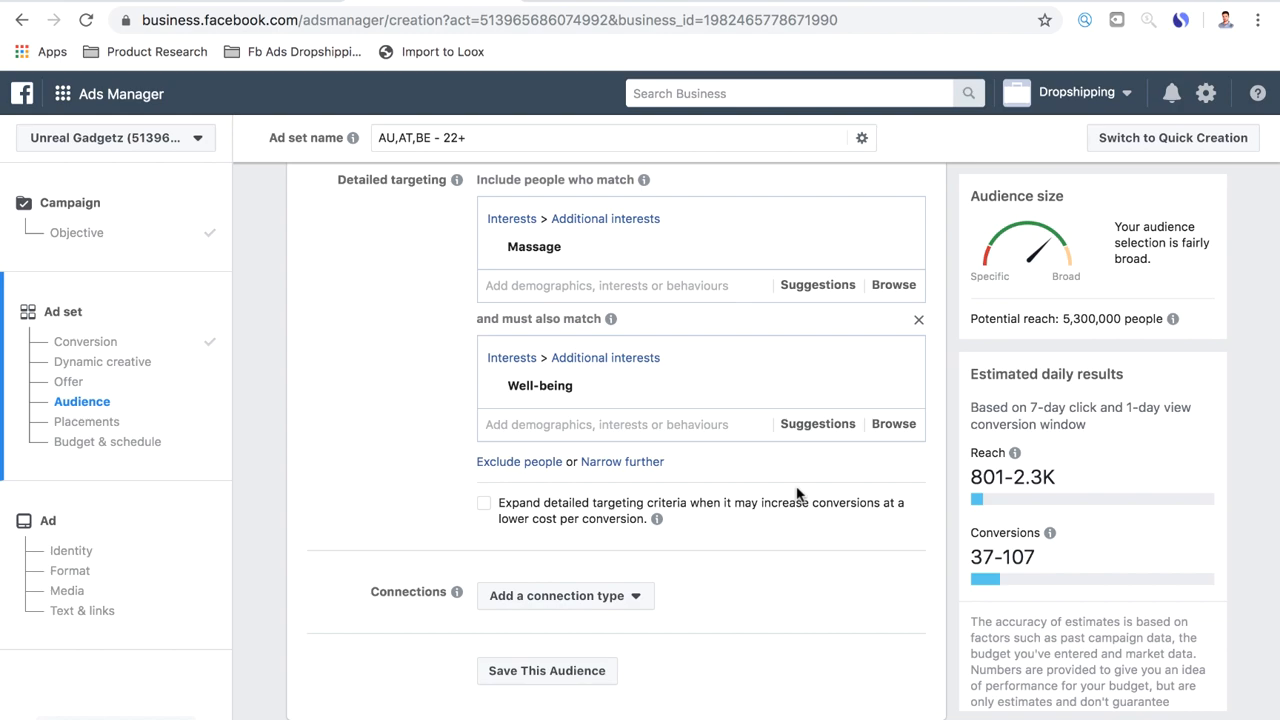
pyautogui.click(624, 463)
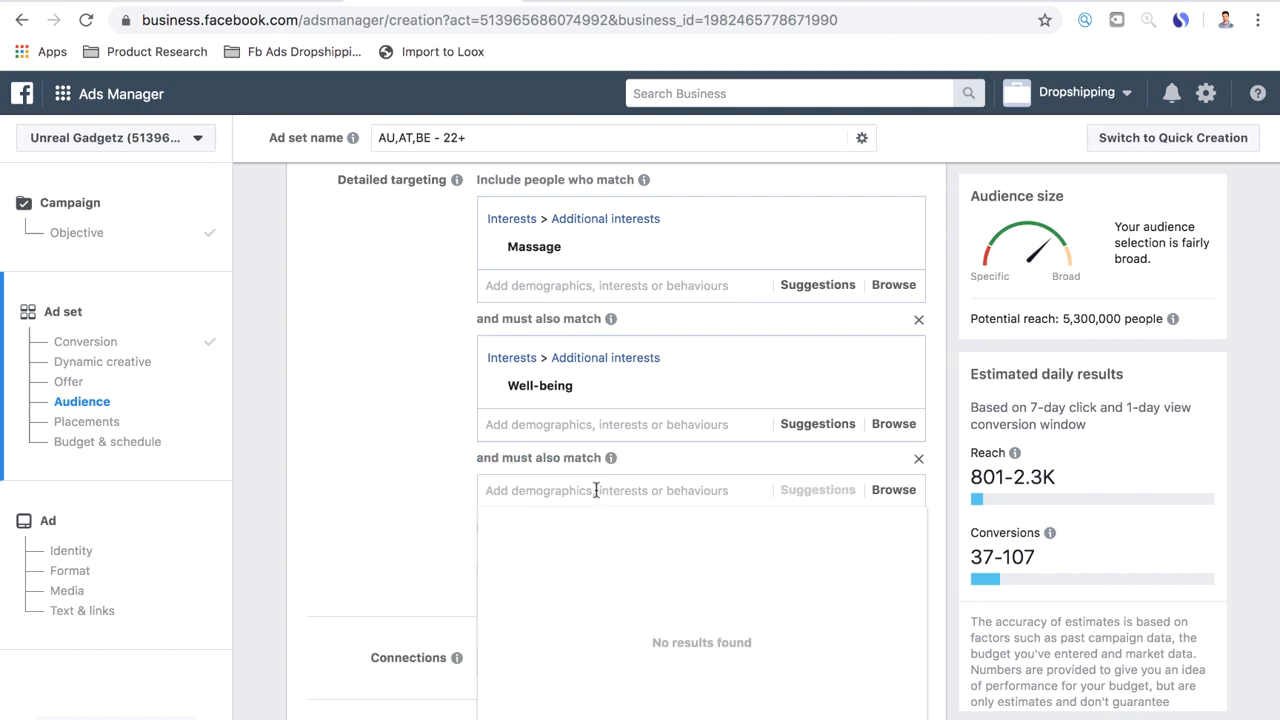
pyautogui.write('quality of life')
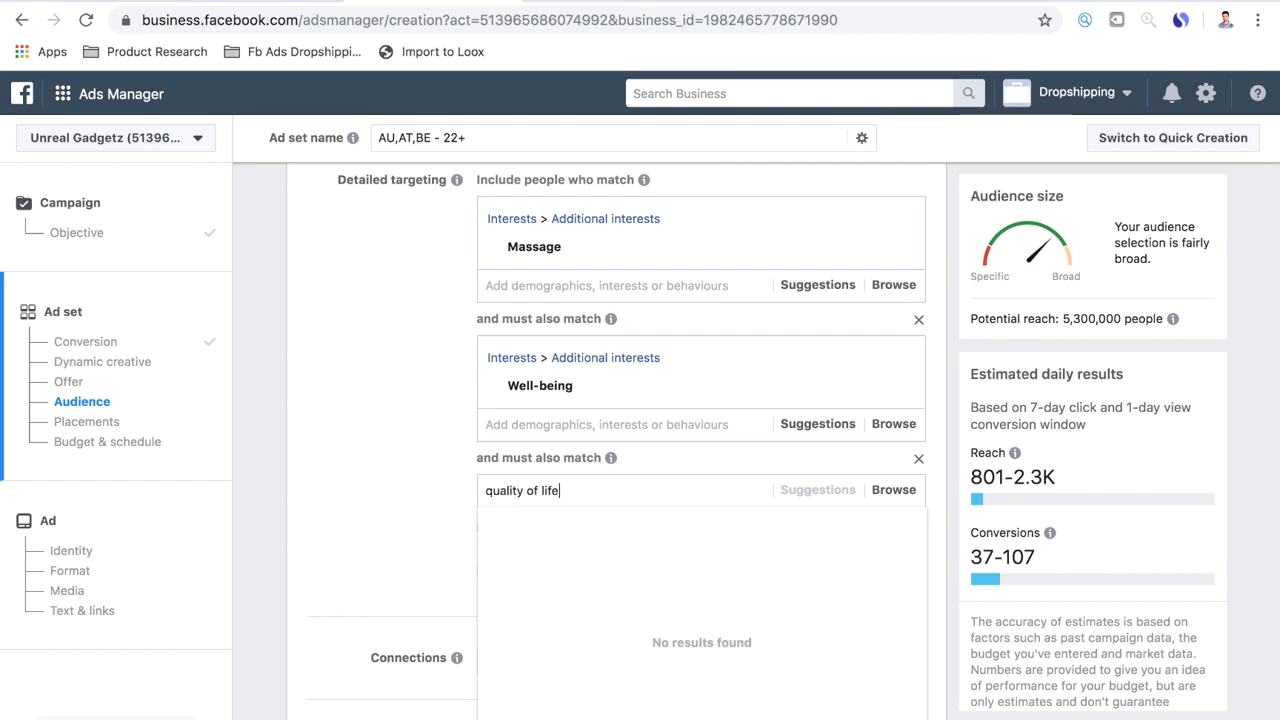
pyautogui.press('Return')
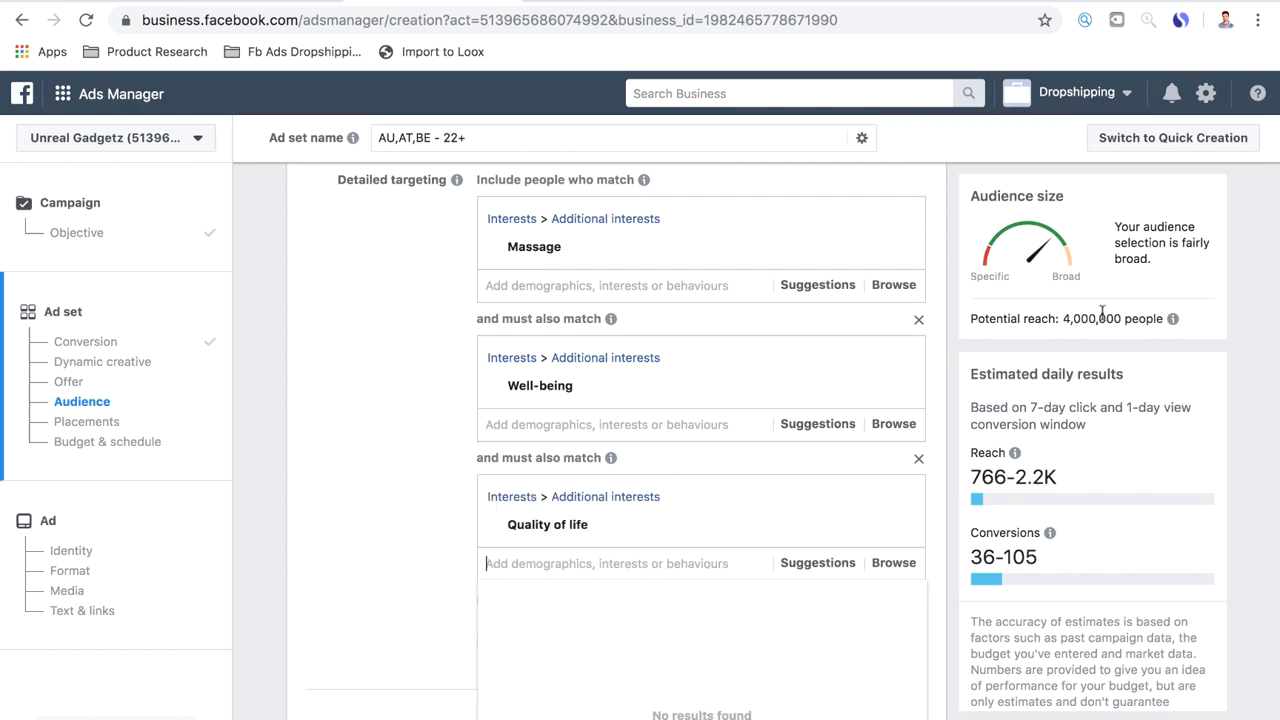
pyautogui.scroll(-1, 398, 518)
pyautogui.click(400, 520)
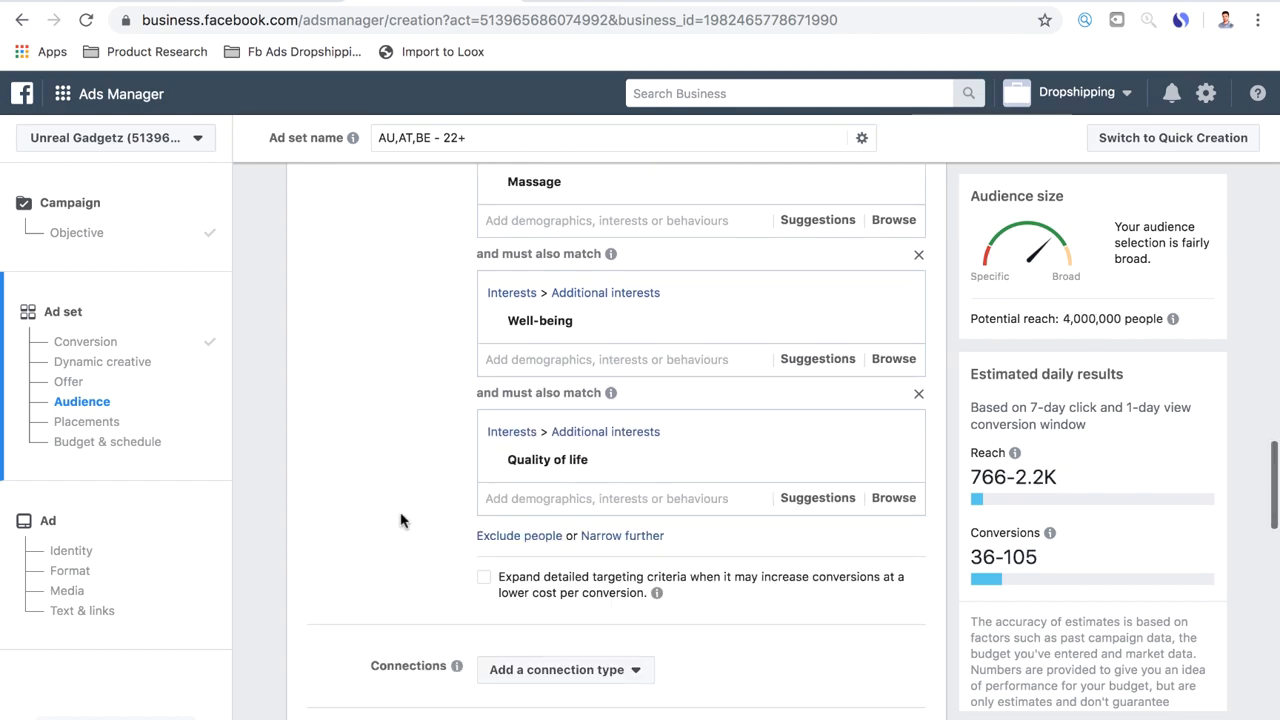
# Exclude people who match the Facebook Page admins behaviour from the detailed targeting
pyautogui.click(514, 536)
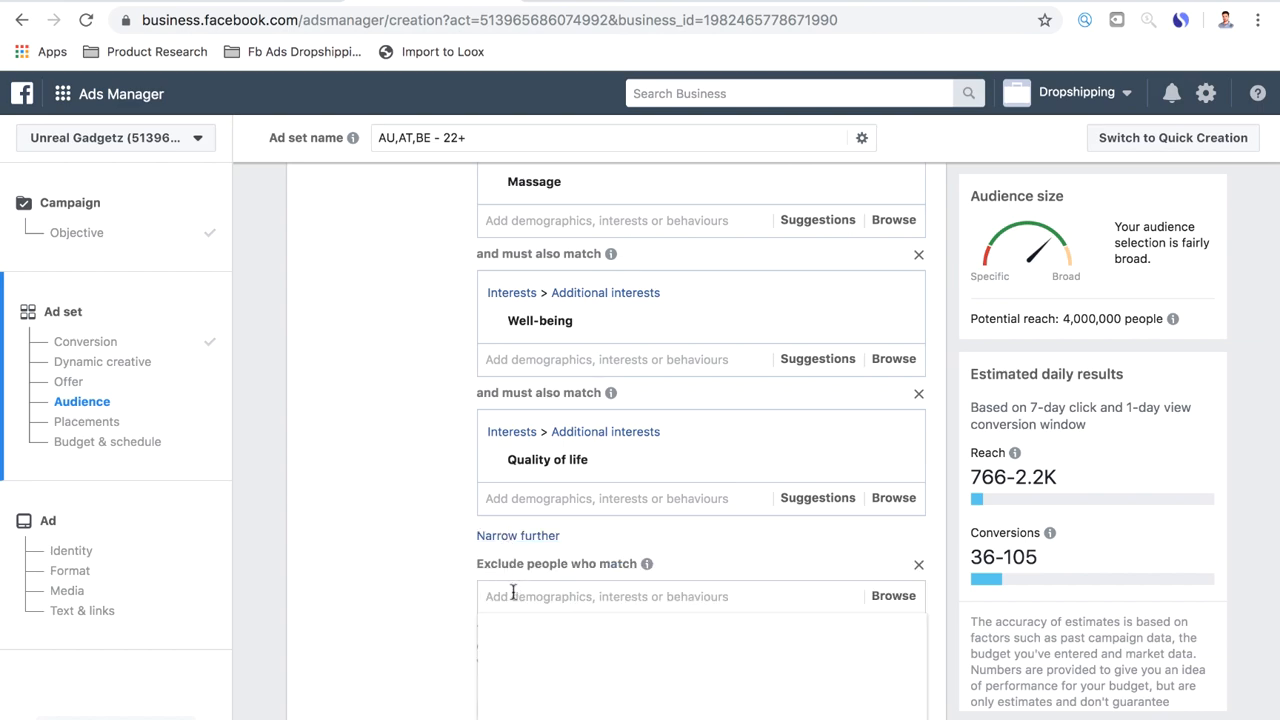
pyautogui.write('fb page ad')
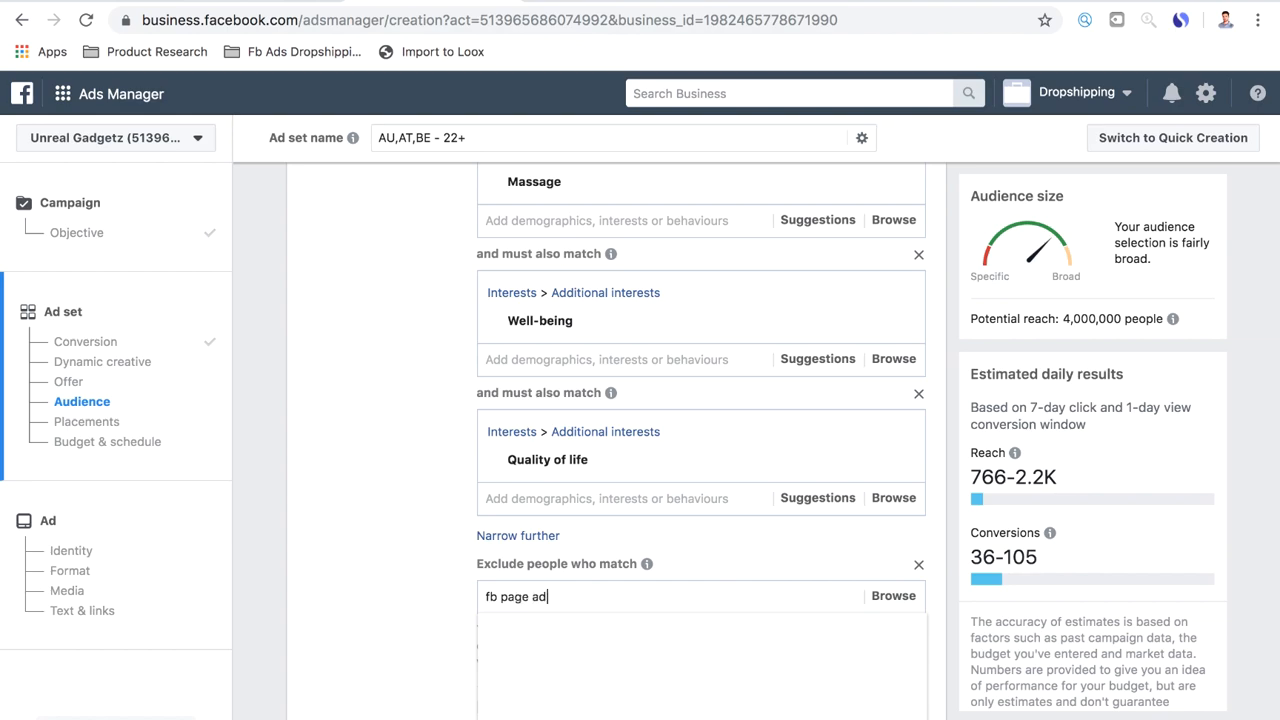
pyautogui.click(562, 638)
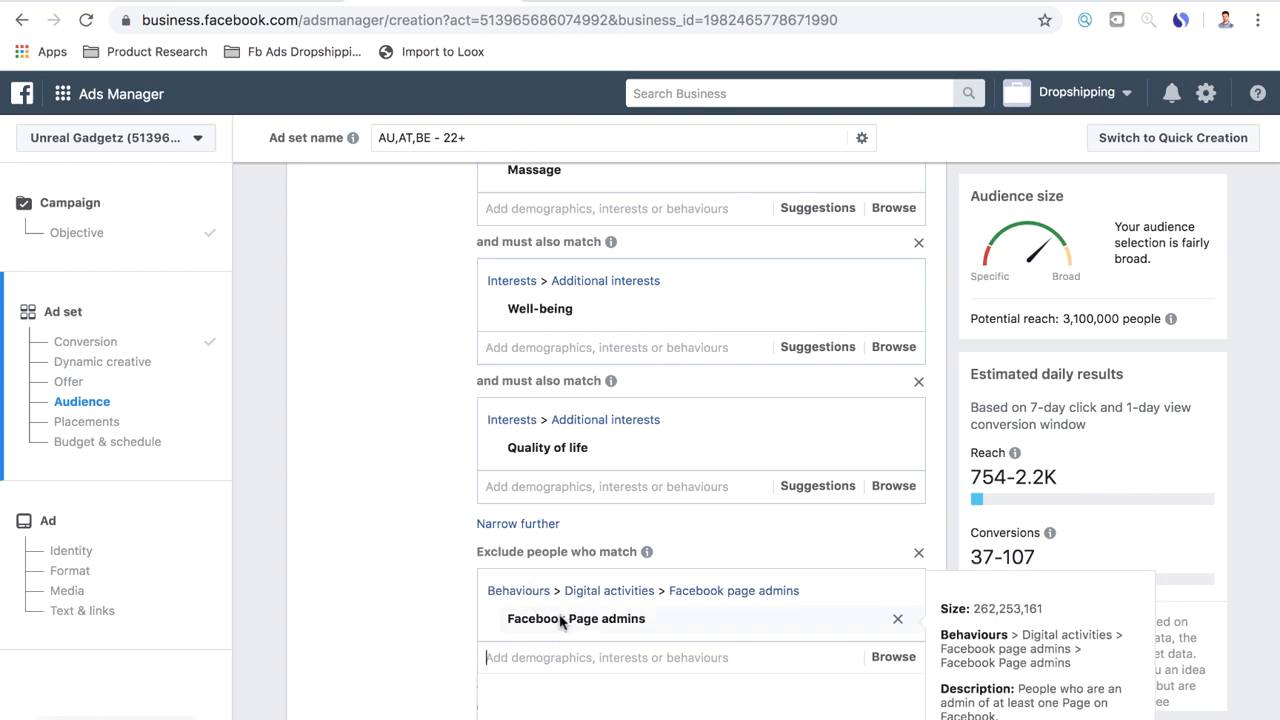
pyautogui.scroll(1, 459, 623)
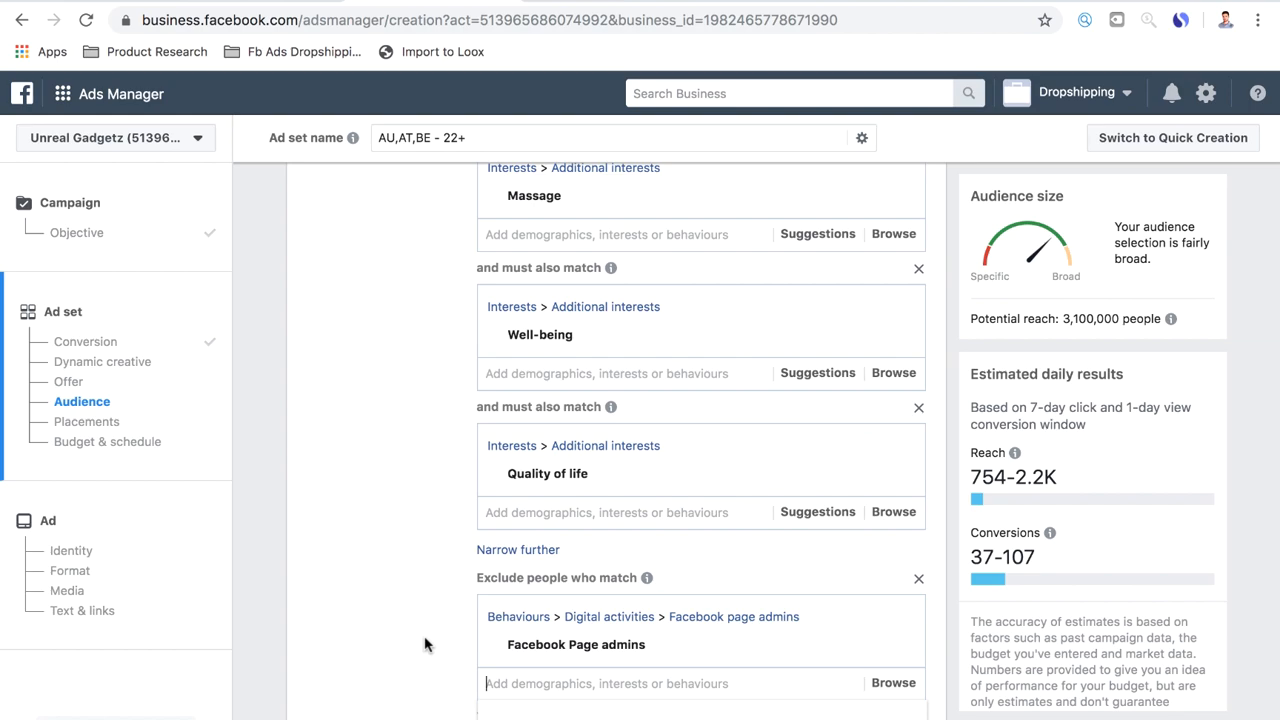
pyautogui.scroll(-1, 425, 645)
pyautogui.scroll(2, 425, 645)
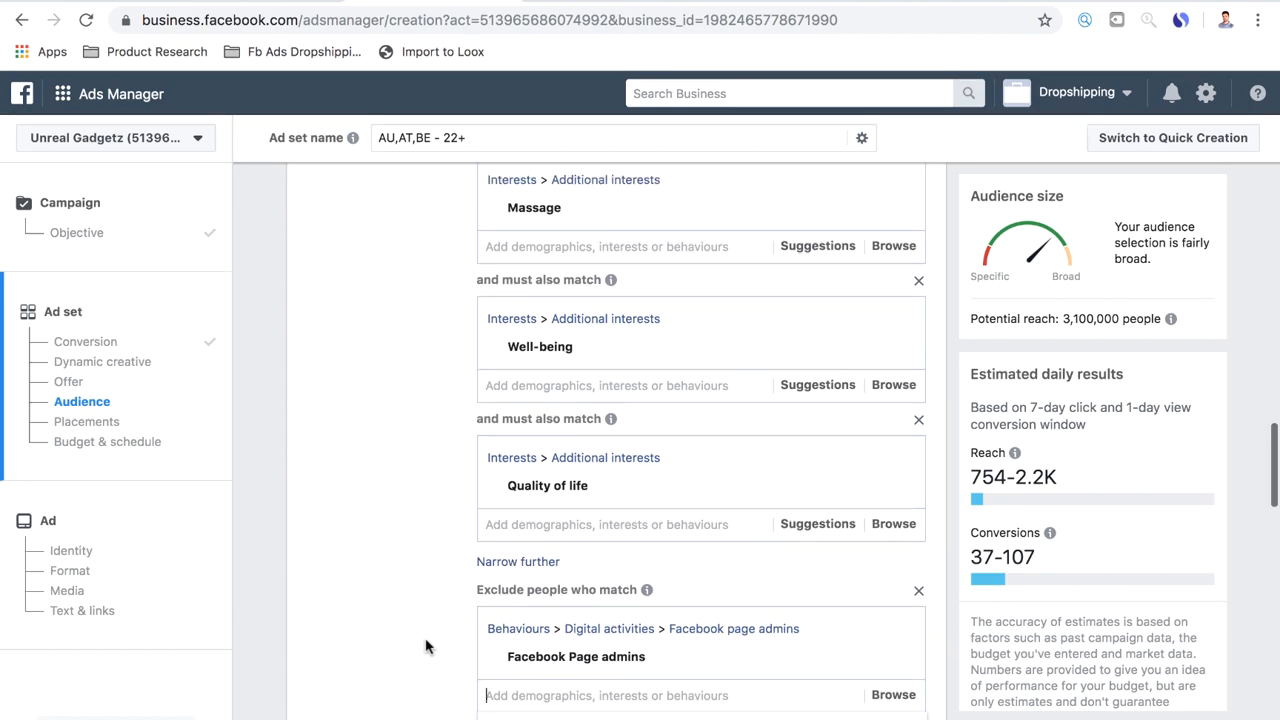
pyautogui.scroll(1, 425, 645)
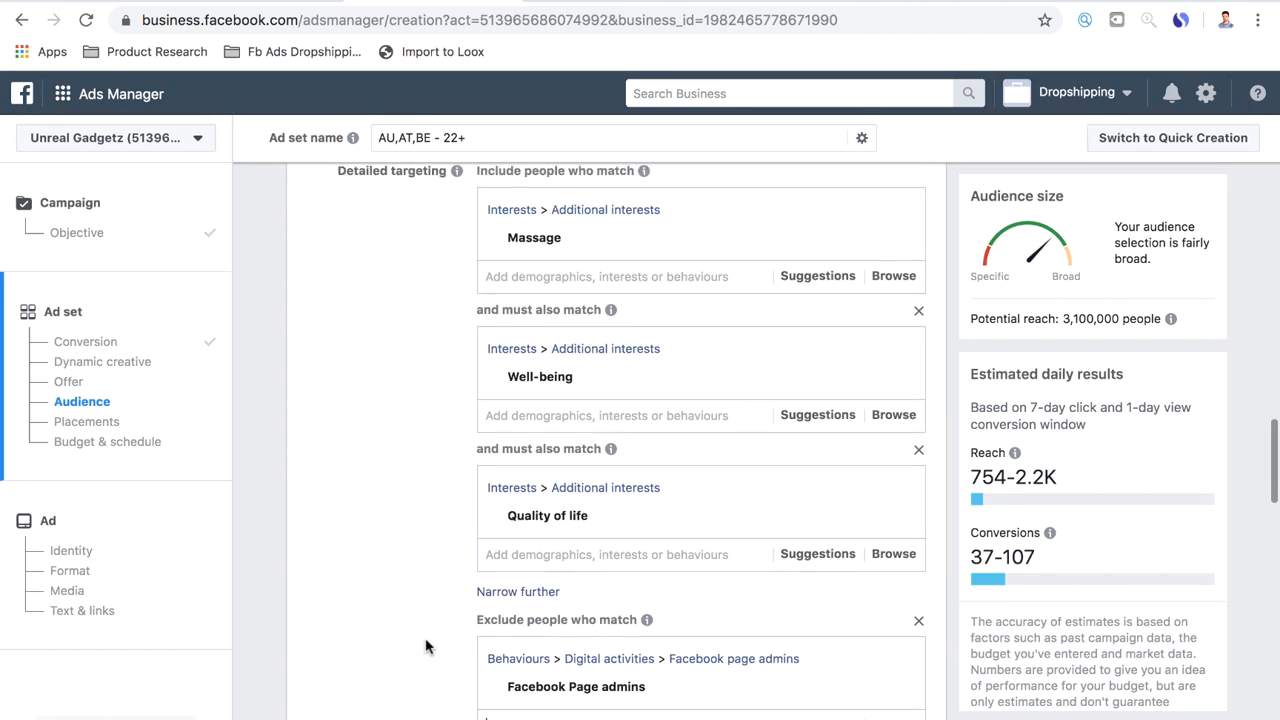
pyautogui.scroll(-1, 427, 655)
pyautogui.scroll(2, 427, 655)
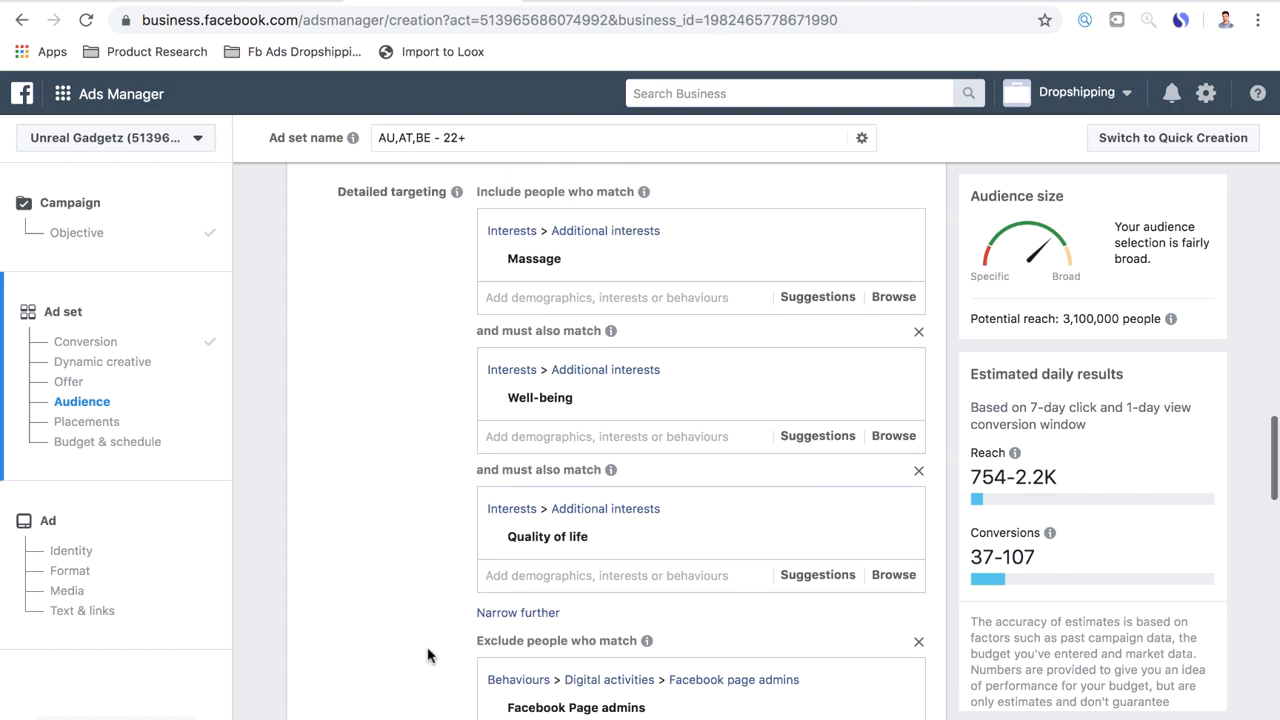
pyautogui.scroll(-1, 427, 655)
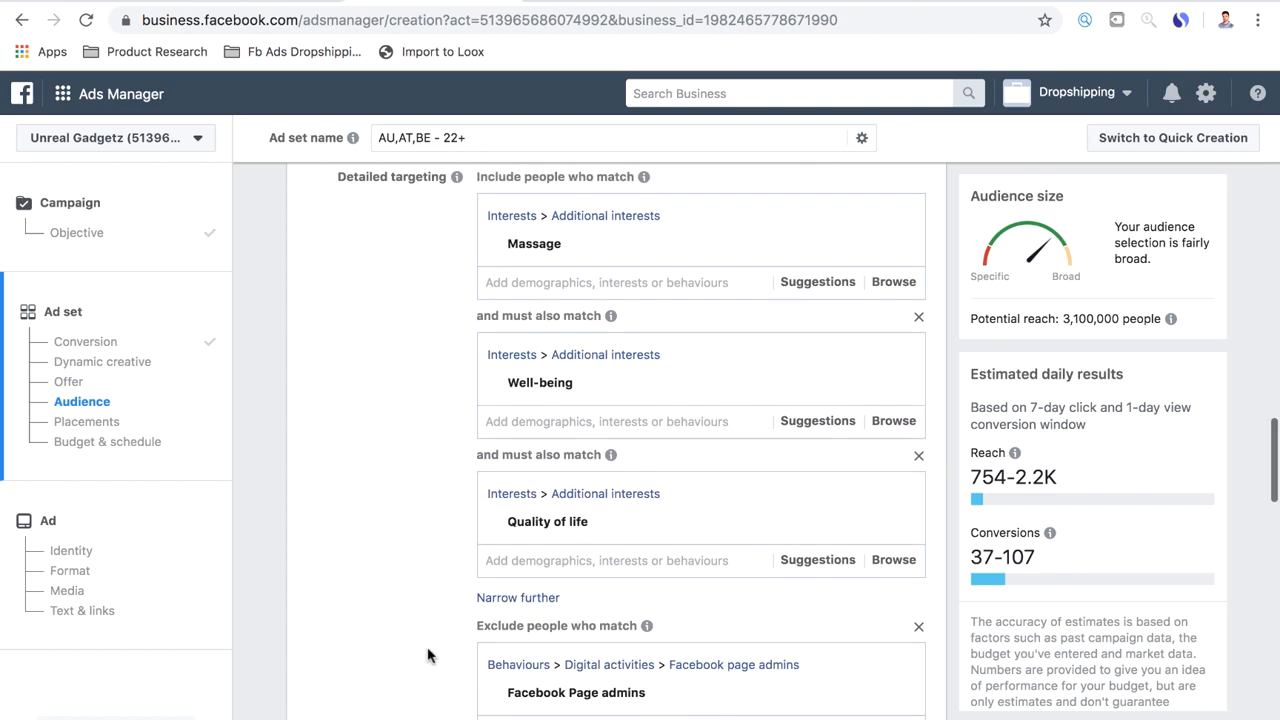
# Review the ad set's layered interests Massage, Well-being and Quality of life together with the excluded Facebook Page admins behaviour
pyautogui.scroll(-1, 427, 655)
pyautogui.moveTo(660, 688)
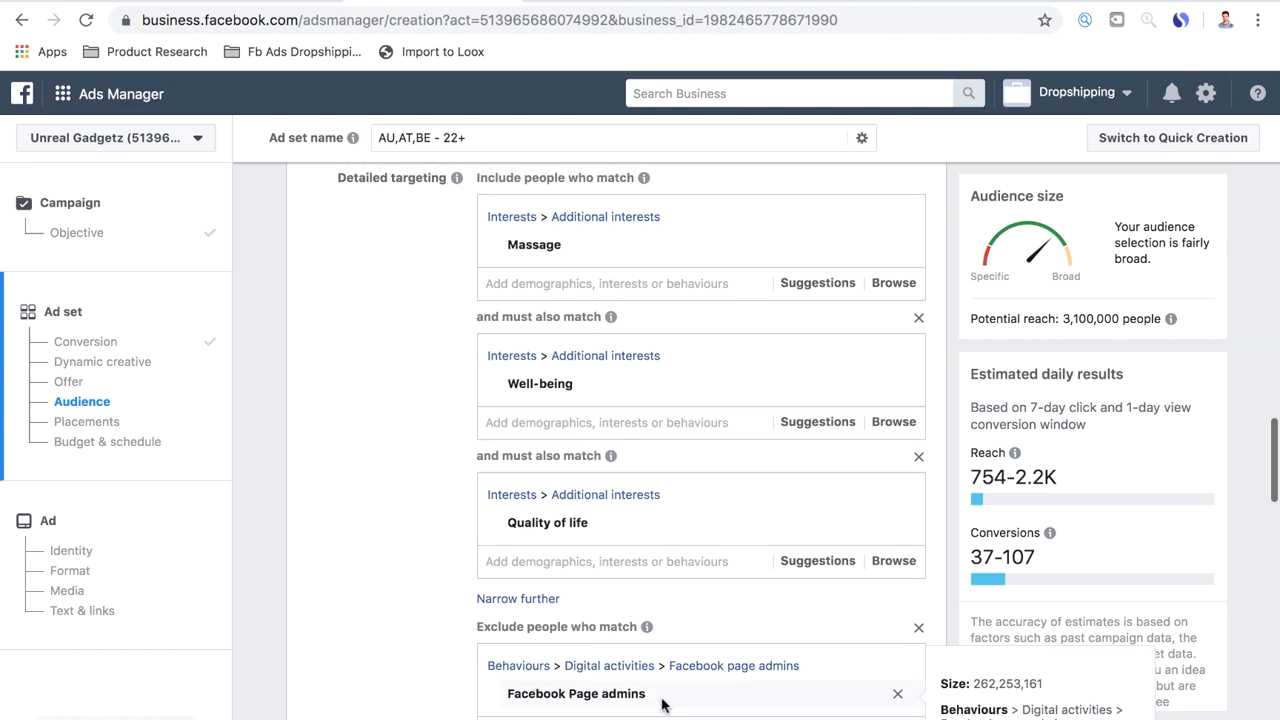
pyautogui.scroll(-1, 655, 688)
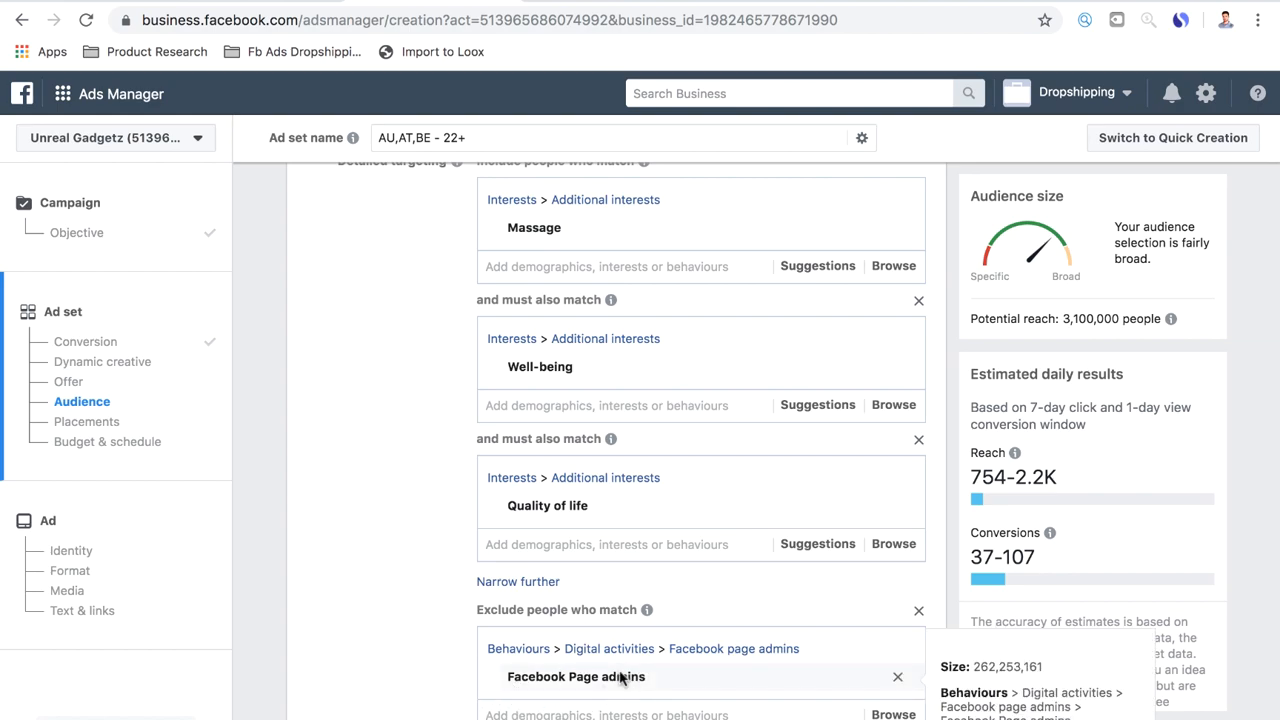
pyautogui.scroll(-1, 570, 708)
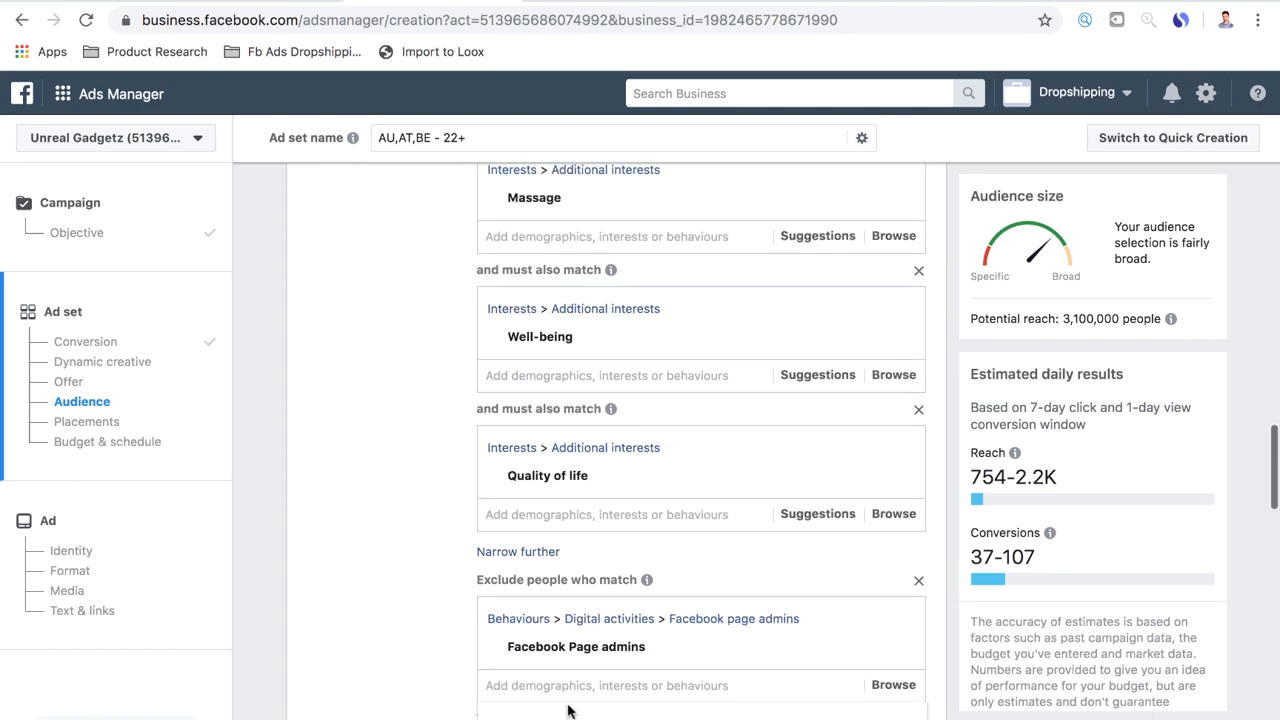
pyautogui.moveTo(537, 645)
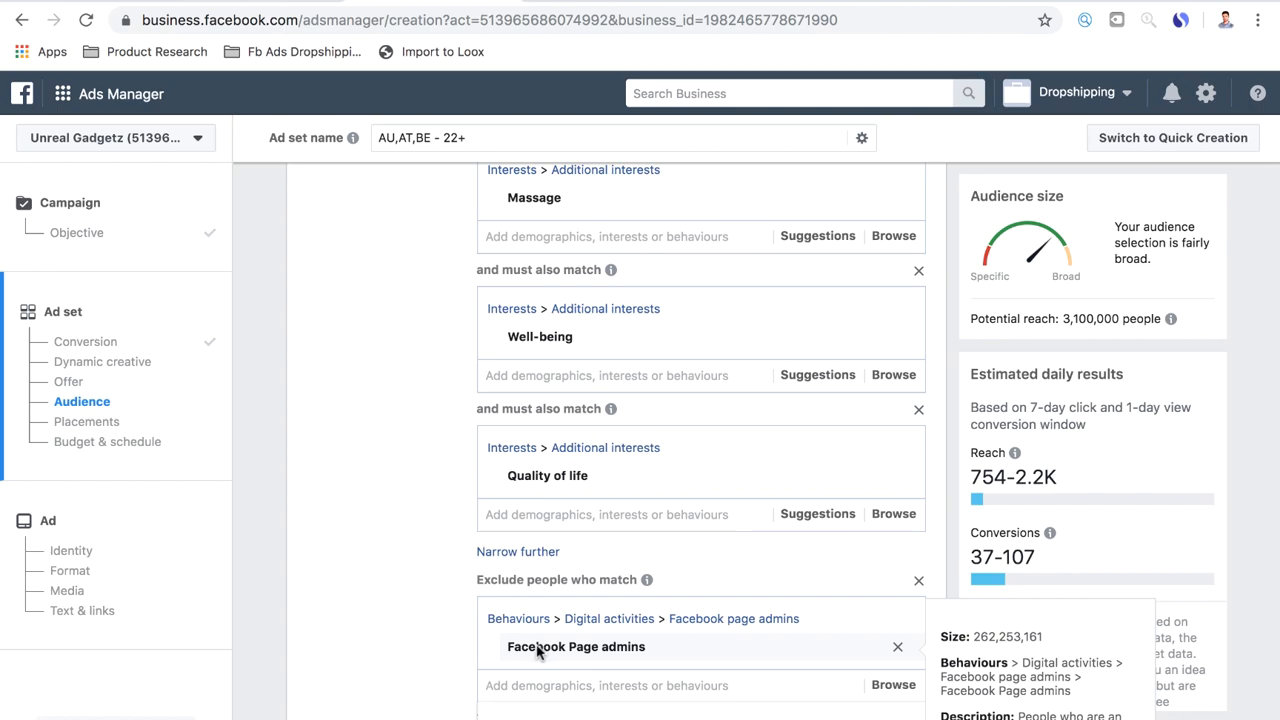
pyautogui.scroll(1, 428, 682)
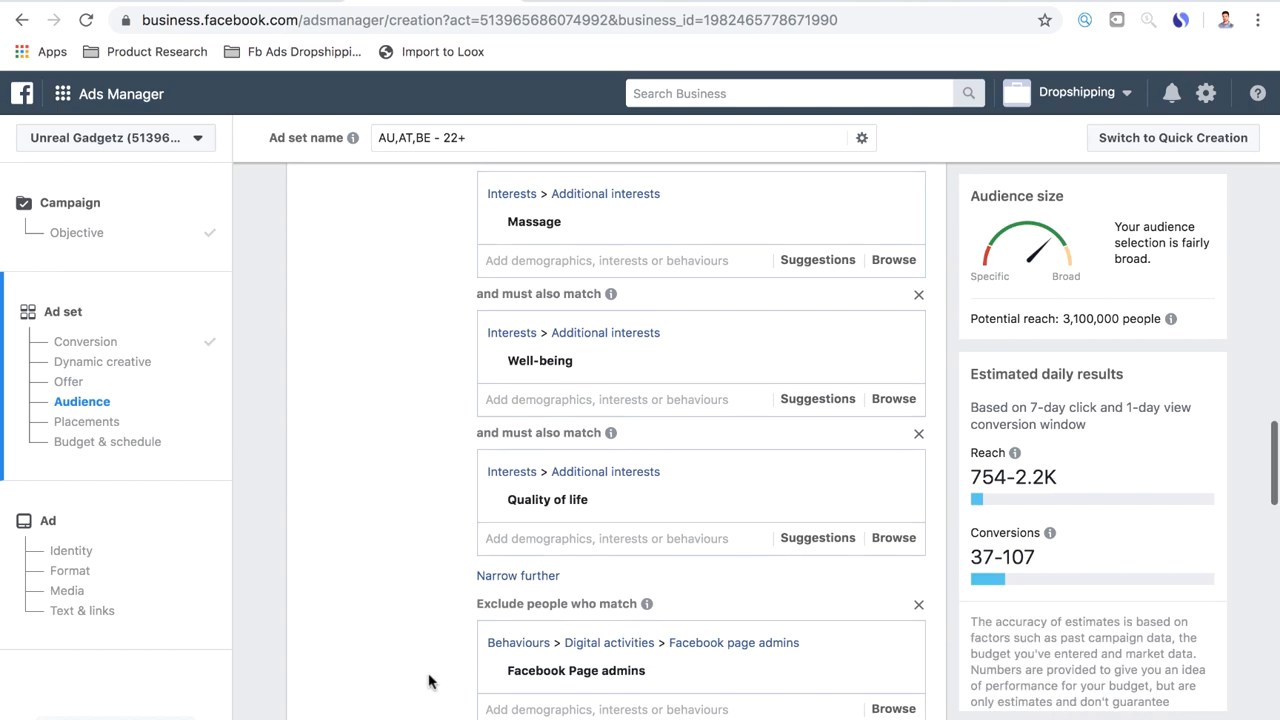
pyautogui.moveTo(588, 681)
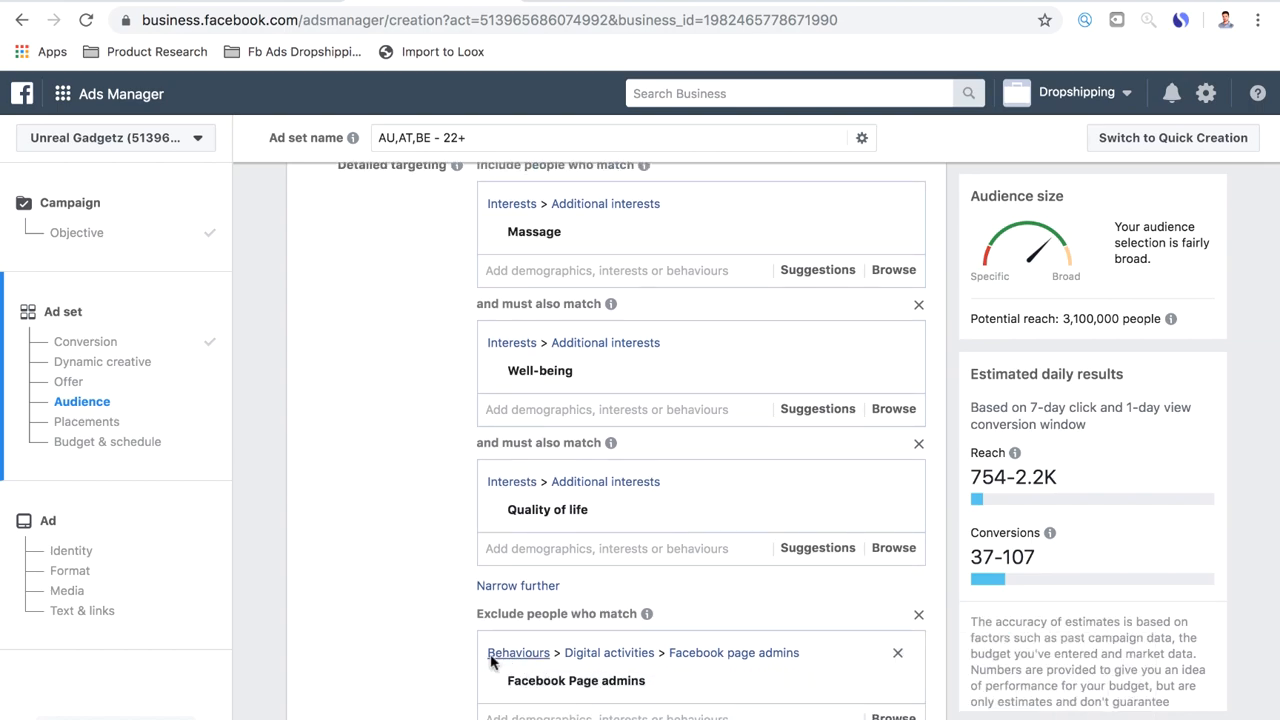
pyautogui.scroll(-1, 590, 677)
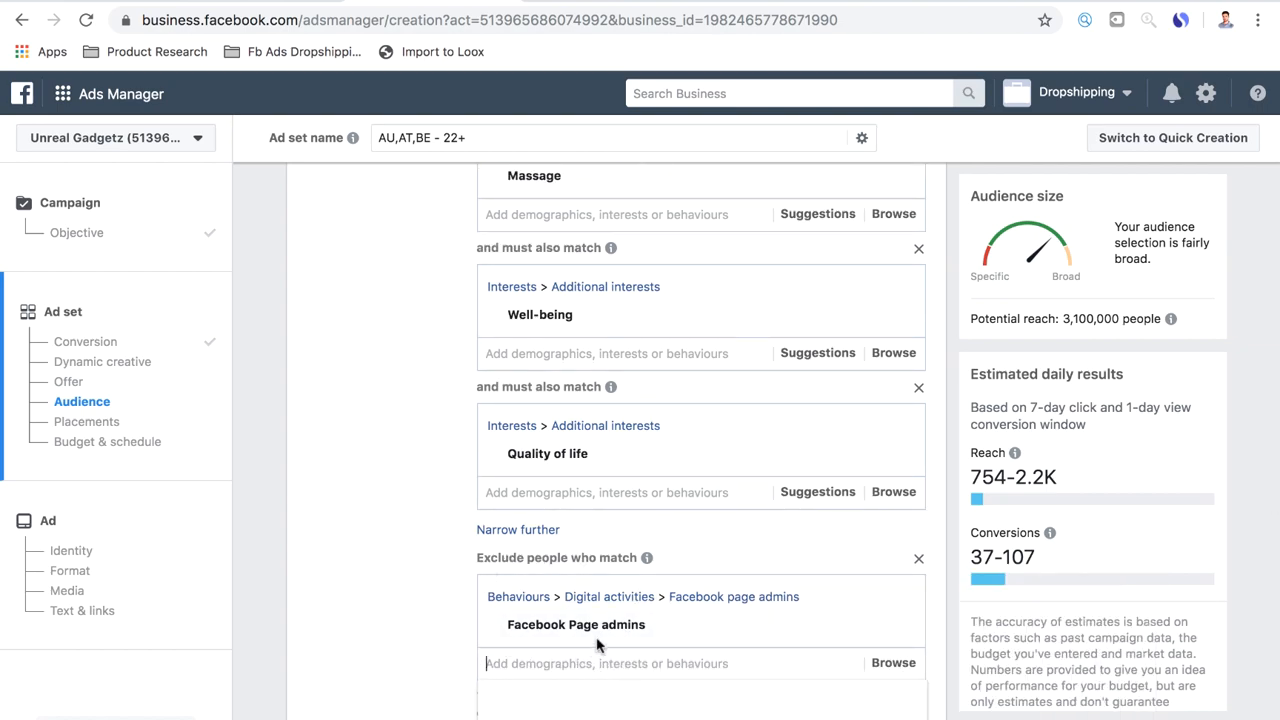
pyautogui.moveTo(604, 630)
pyautogui.scroll(2, 540, 590)
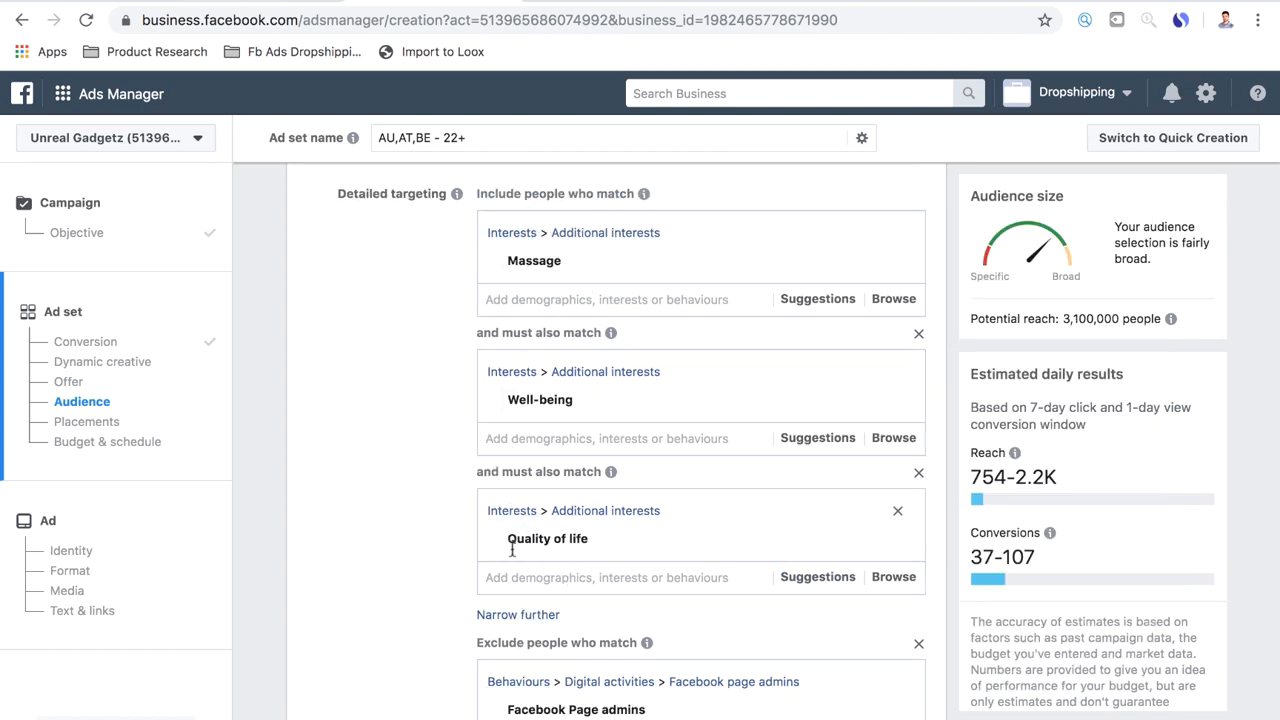
pyautogui.scroll(-1, 536, 628)
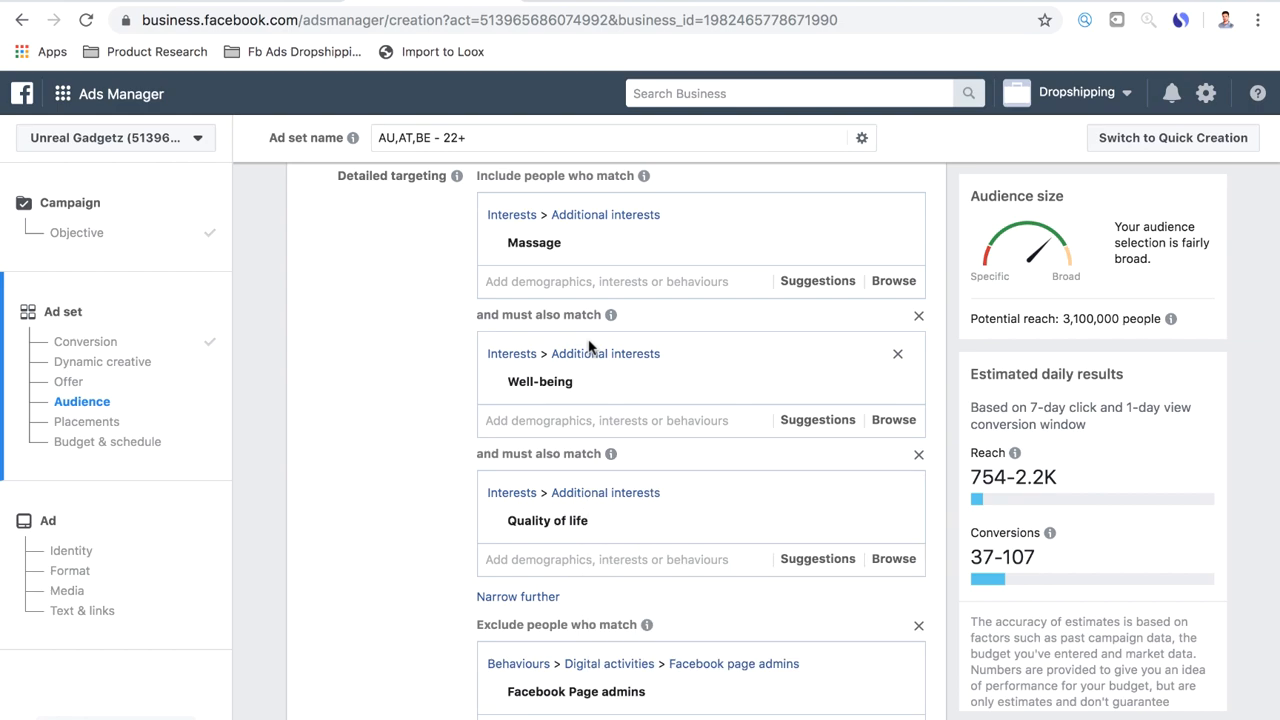
# Switch the ad set from automatic to manually edited placements and deselect the Messenger and Audience Network platforms
pyautogui.moveTo(588, 537)
pyautogui.scroll(-1, 418, 588)
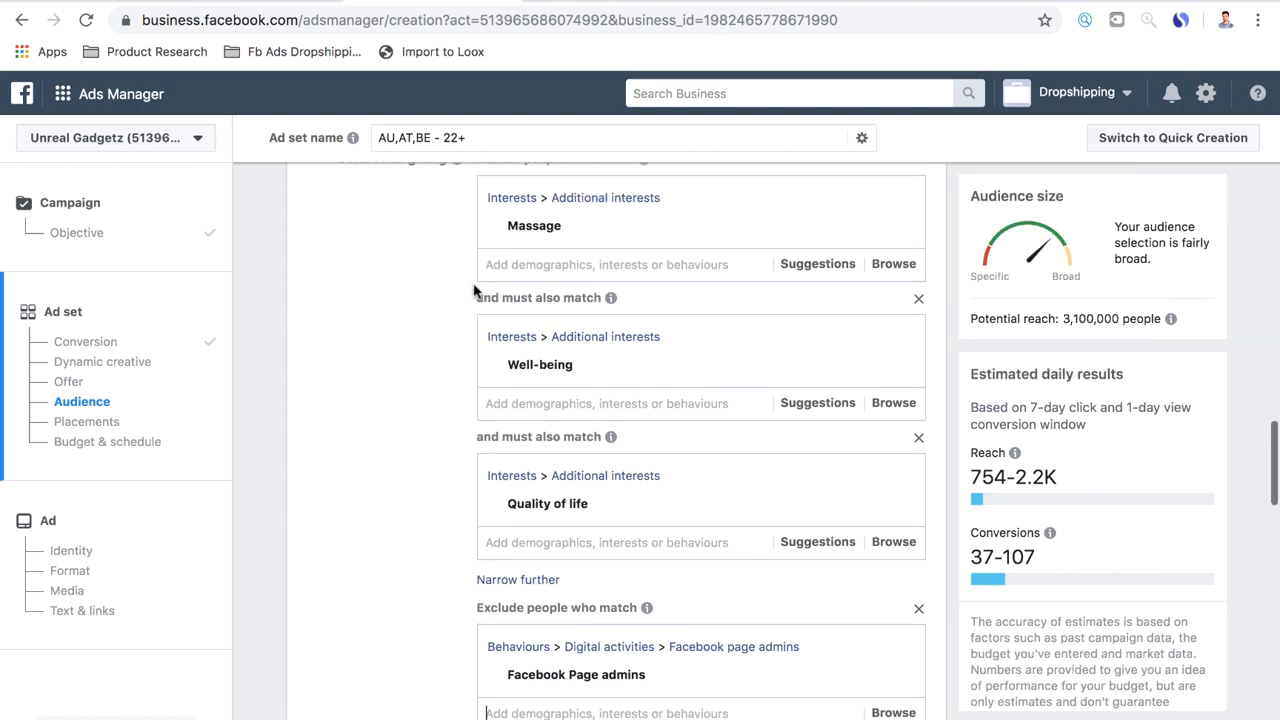
pyautogui.scroll(-2, 474, 290)
pyautogui.scroll(-5, 314, 397)
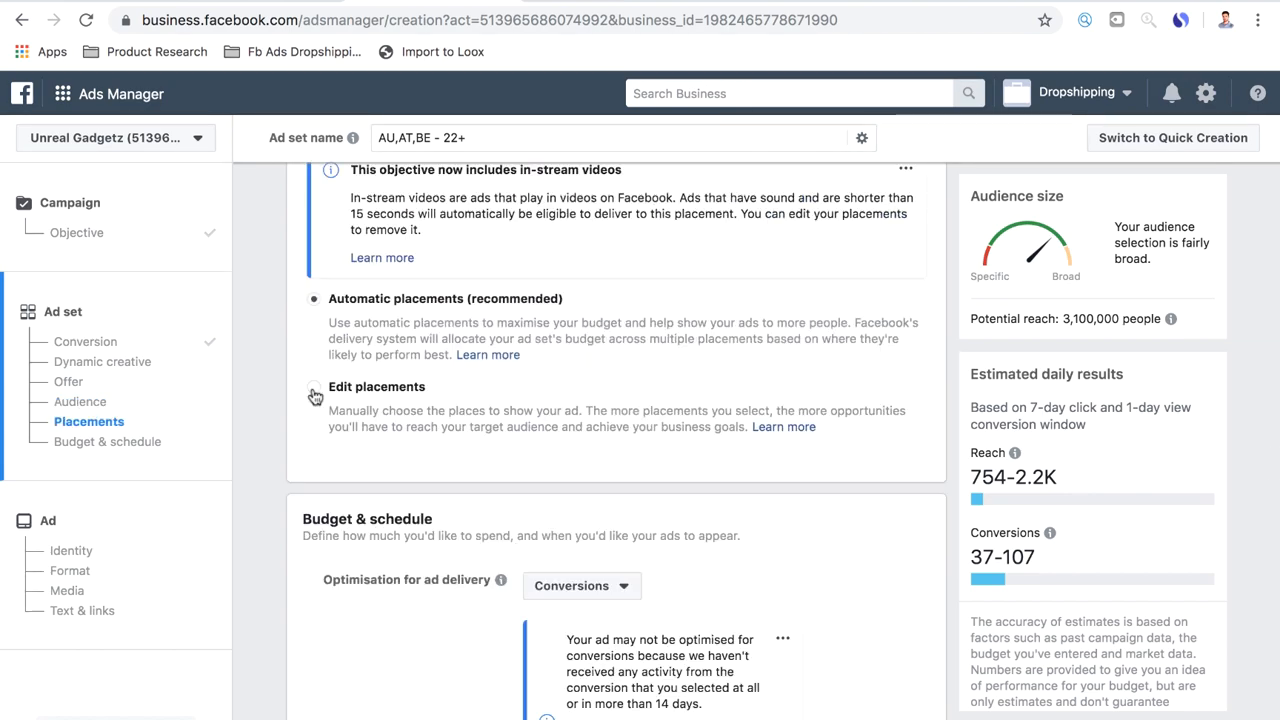
pyautogui.click(314, 390)
pyautogui.scroll(-2, 536, 384)
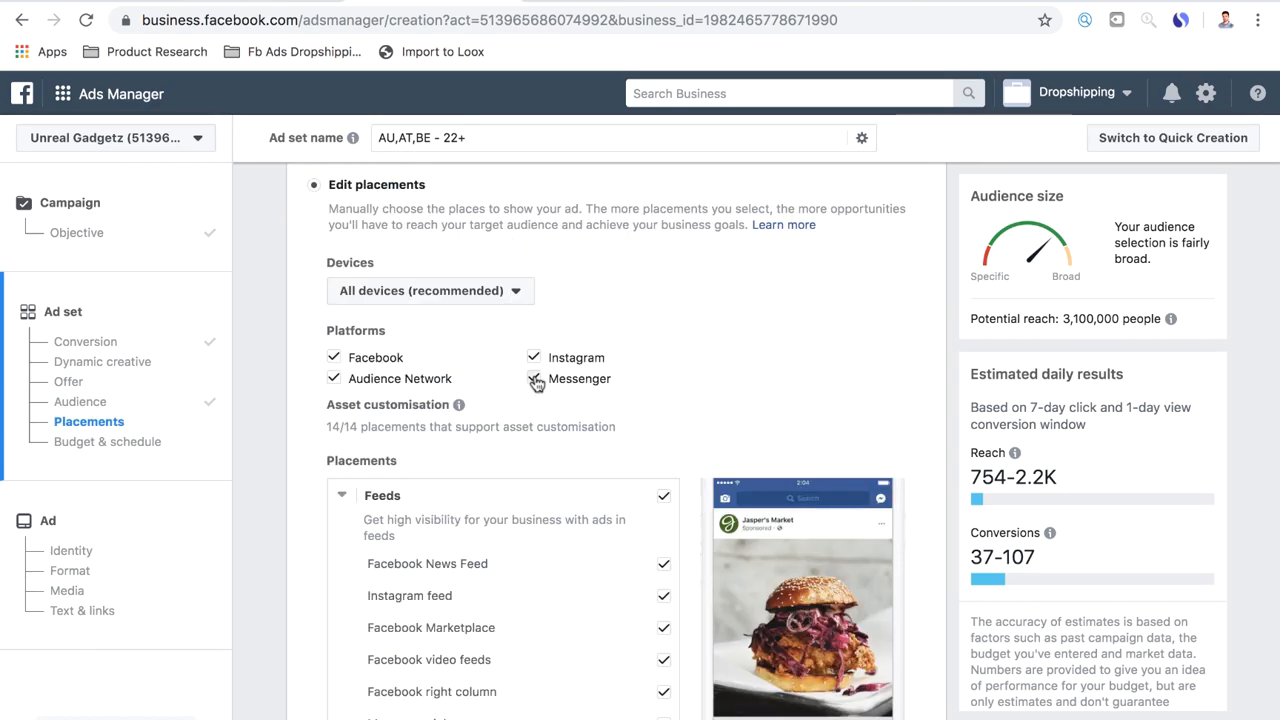
pyautogui.click(536, 381)
pyautogui.click(334, 378)
# Limit the Feeds placements to Facebook News Feed, Instagram feed and Facebook video feeds
pyautogui.scroll(-3, 517, 386)
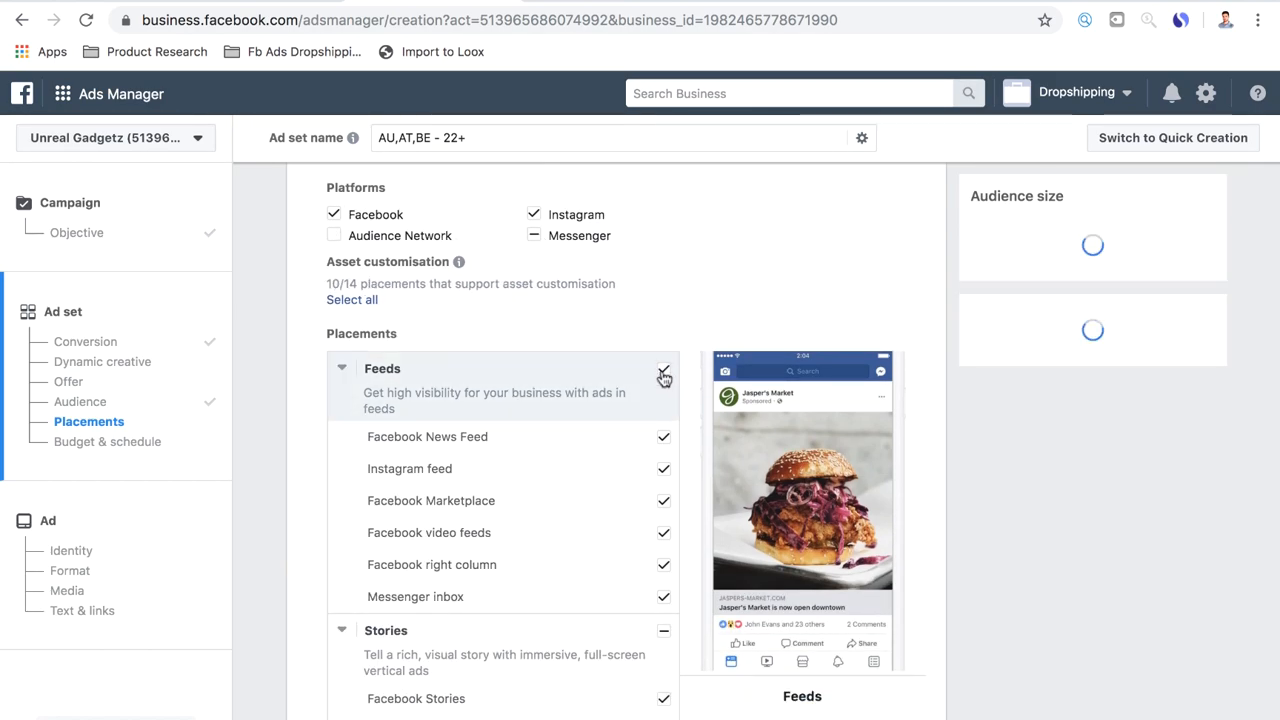
pyautogui.click(664, 370)
pyautogui.scroll(-3, 580, 414)
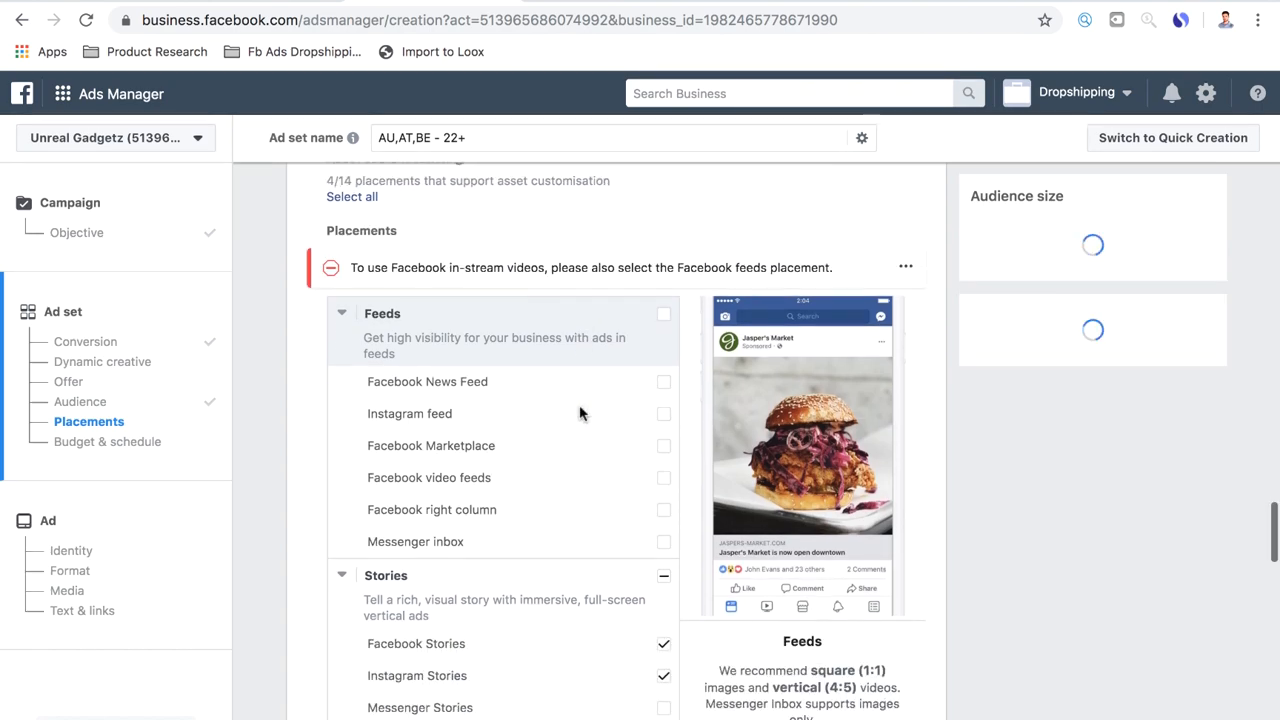
pyautogui.click(665, 366)
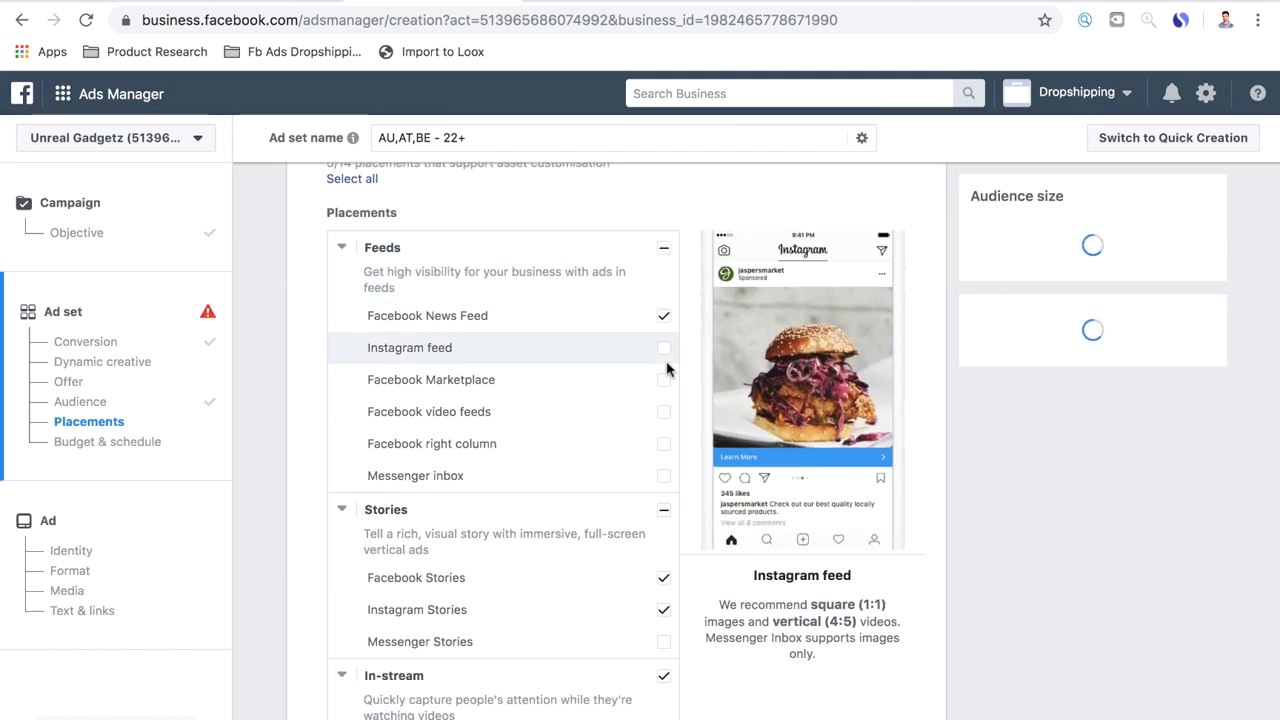
pyautogui.click(664, 352)
pyautogui.click(664, 412)
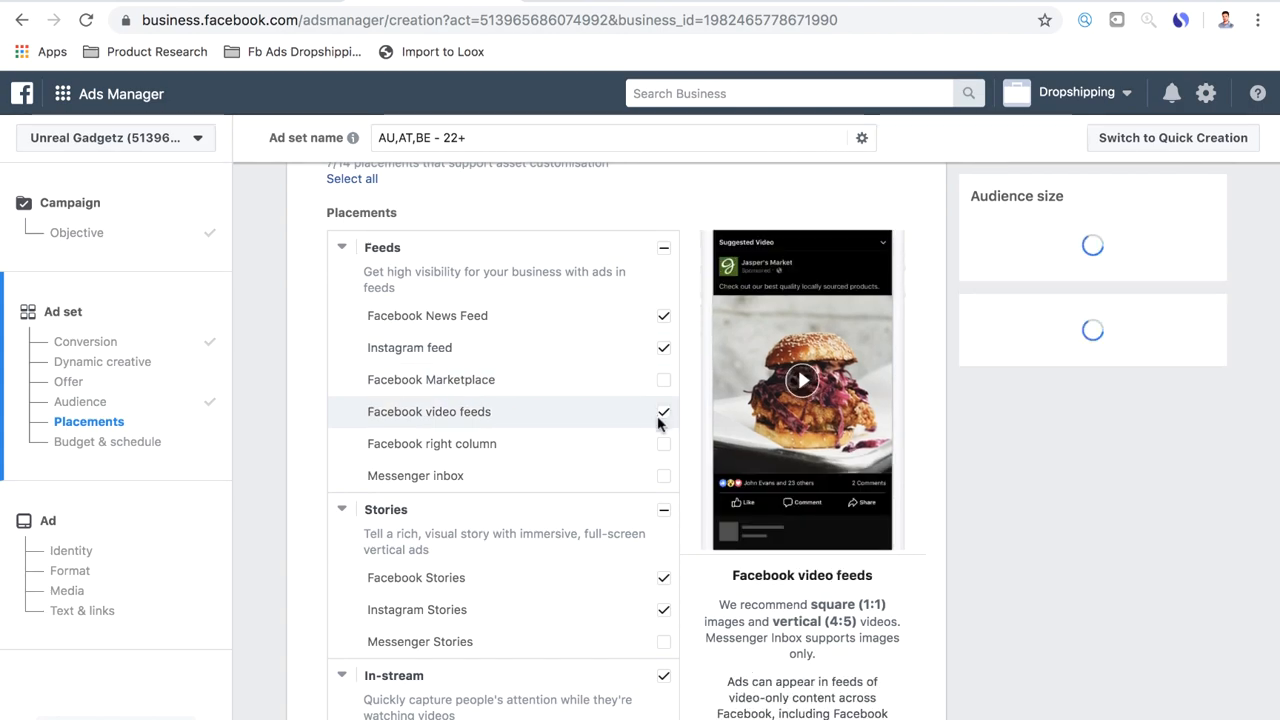
# Deselect all Stories, In-stream and In-article placements and check the remaining placement selection
pyautogui.scroll(-3, 577, 500)
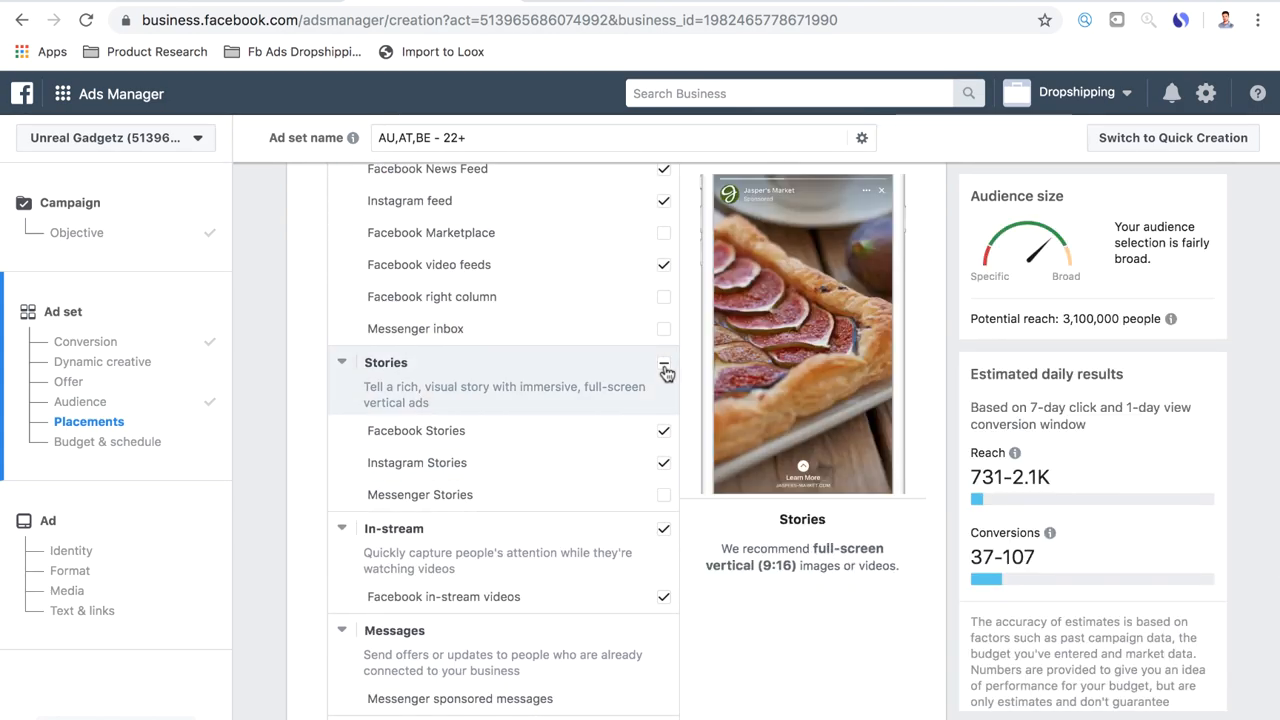
pyautogui.click(664, 364)
pyautogui.scroll(-2, 664, 366)
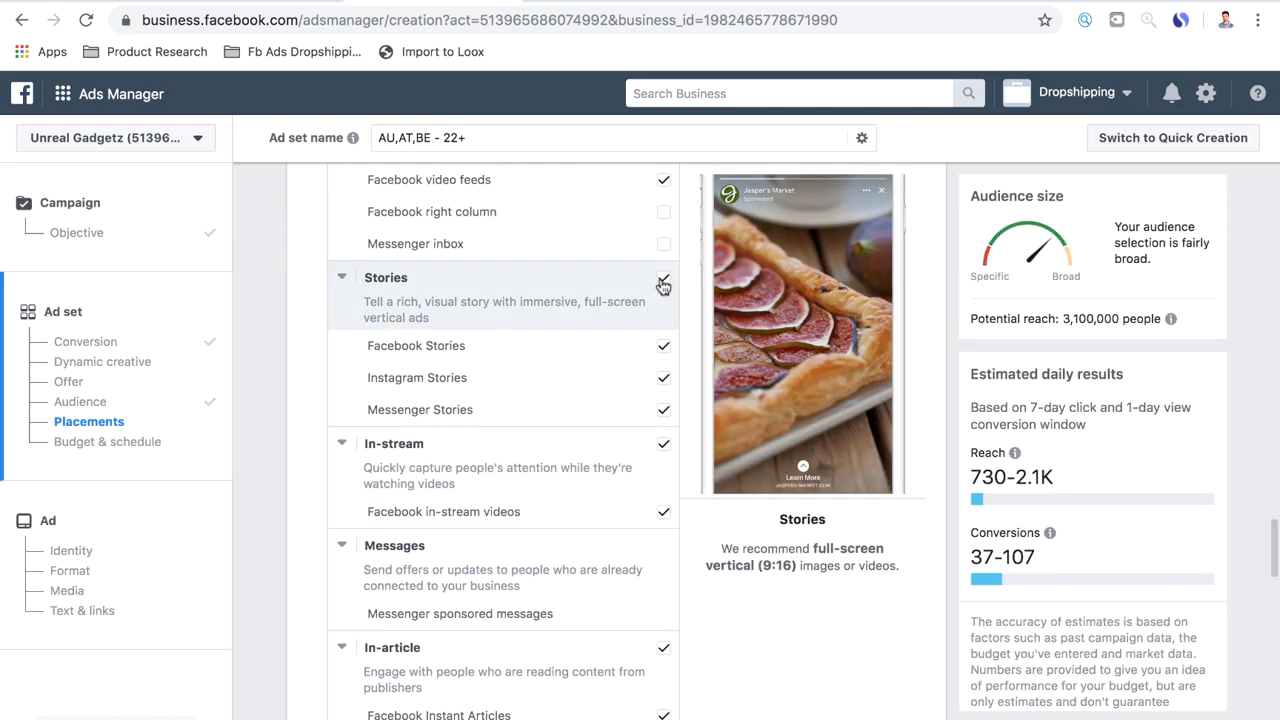
pyautogui.click(664, 279)
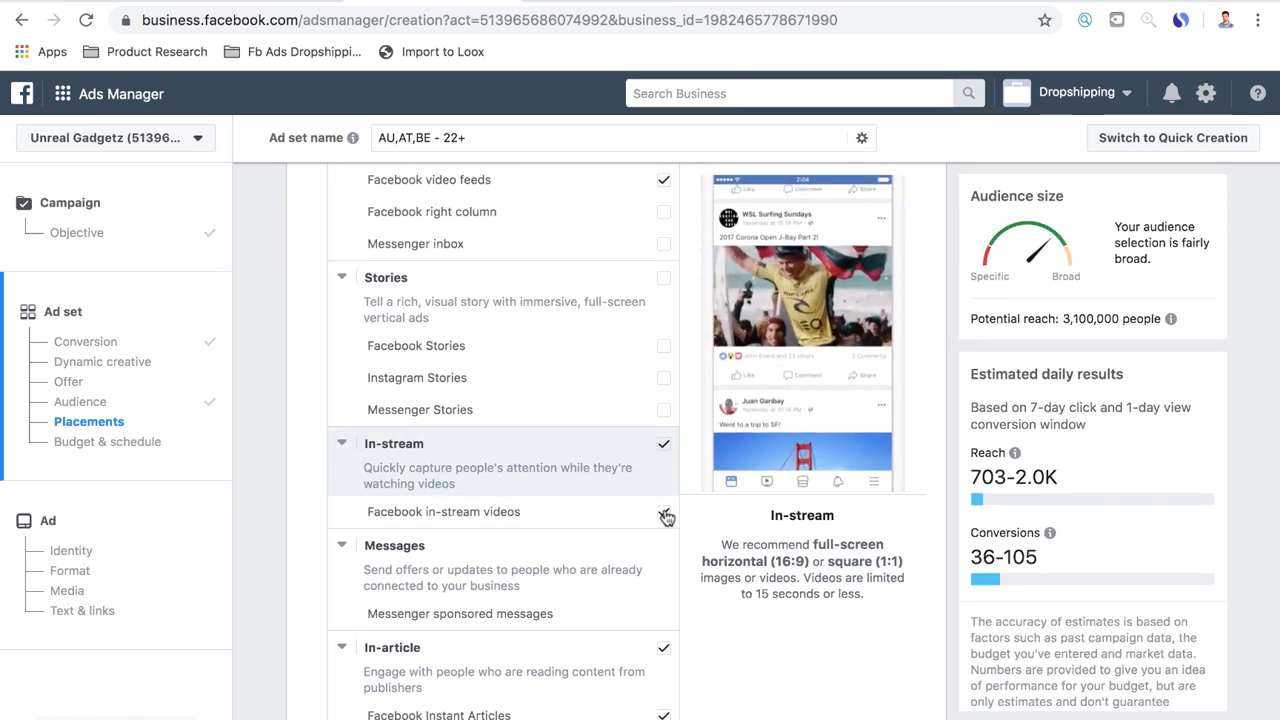
pyautogui.click(664, 512)
pyautogui.scroll(4, 434, 380)
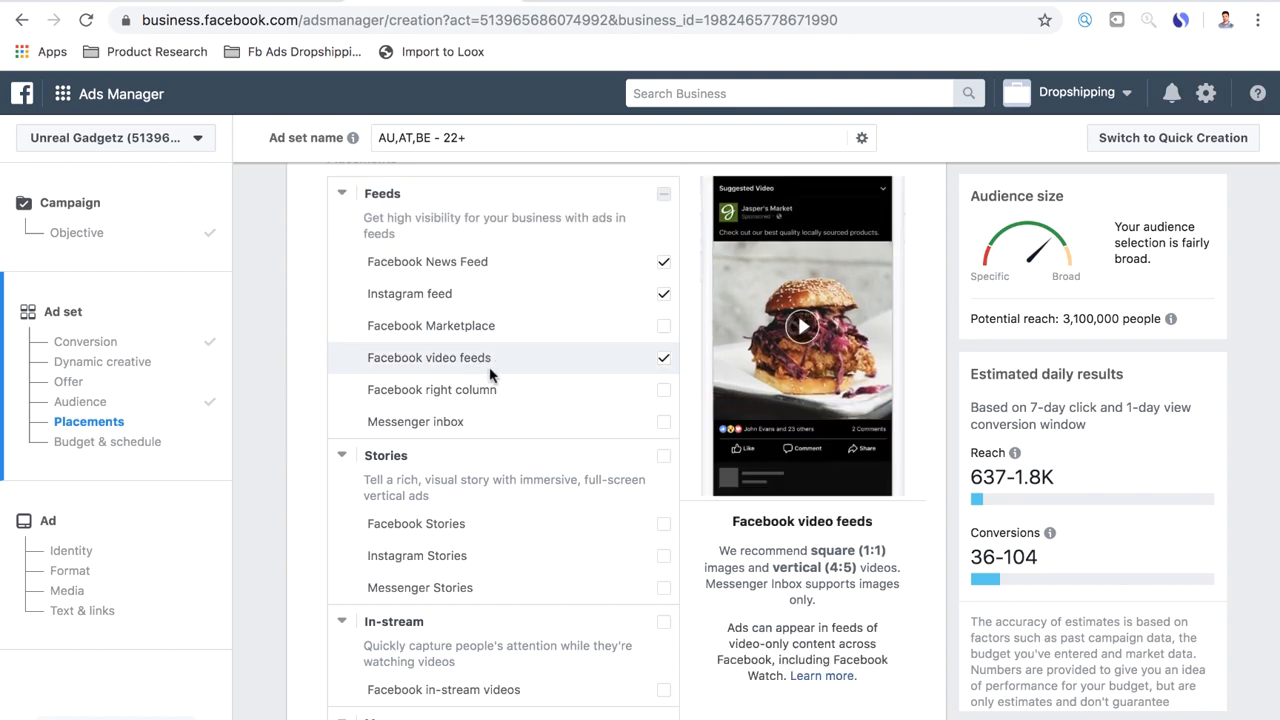
pyautogui.scroll(-5, 520, 450)
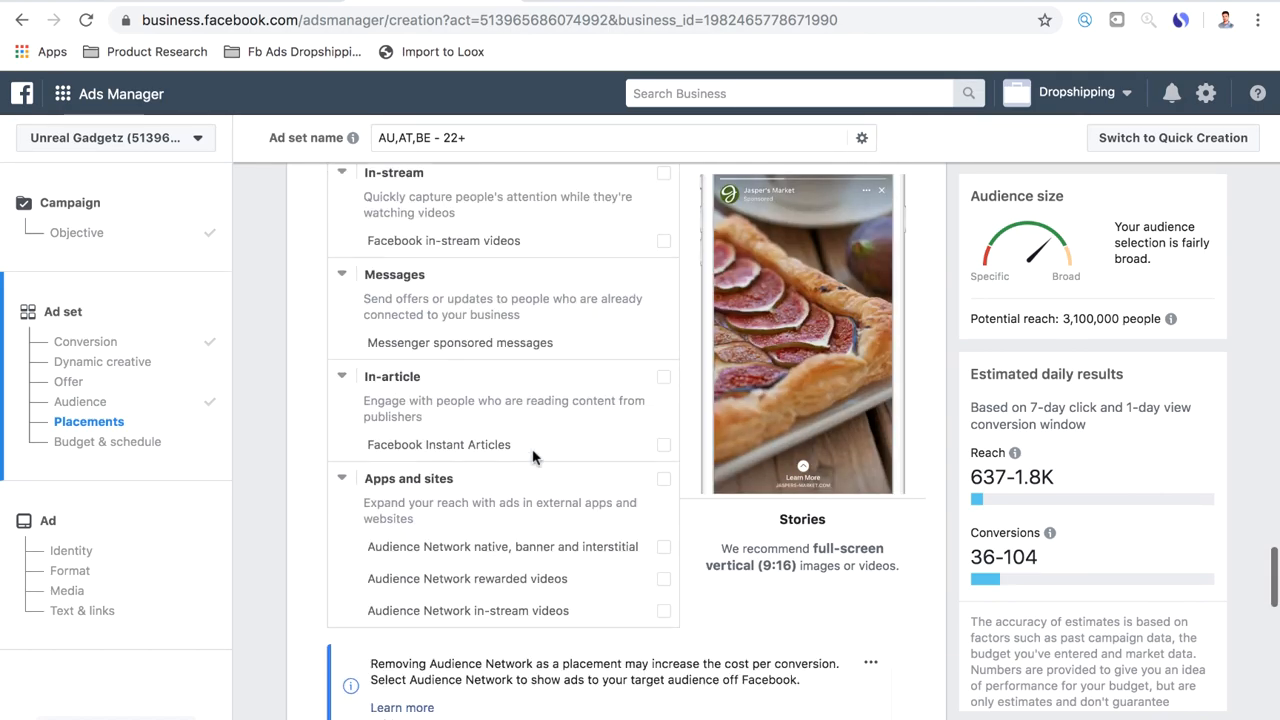
pyautogui.scroll(7, 451, 445)
pyautogui.scroll(-10, 420, 221)
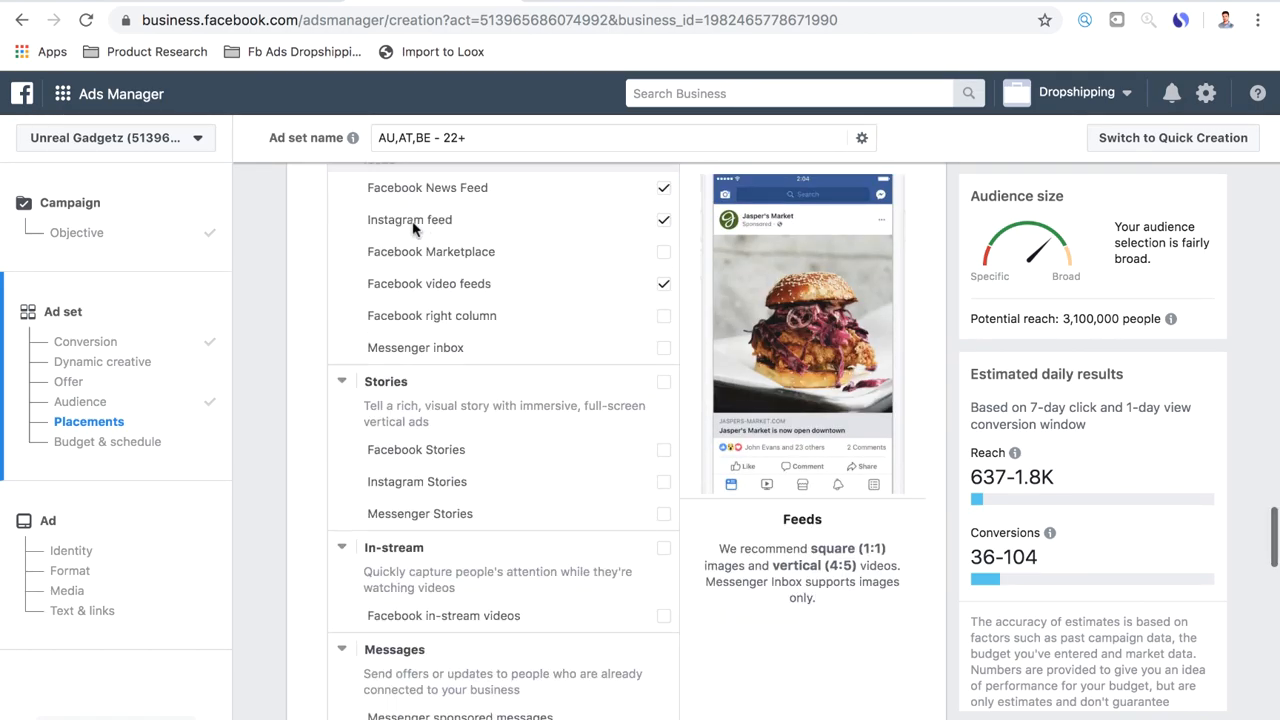
# Set the ad set's daily budget to $6
pyautogui.scroll(-4, 413, 224)
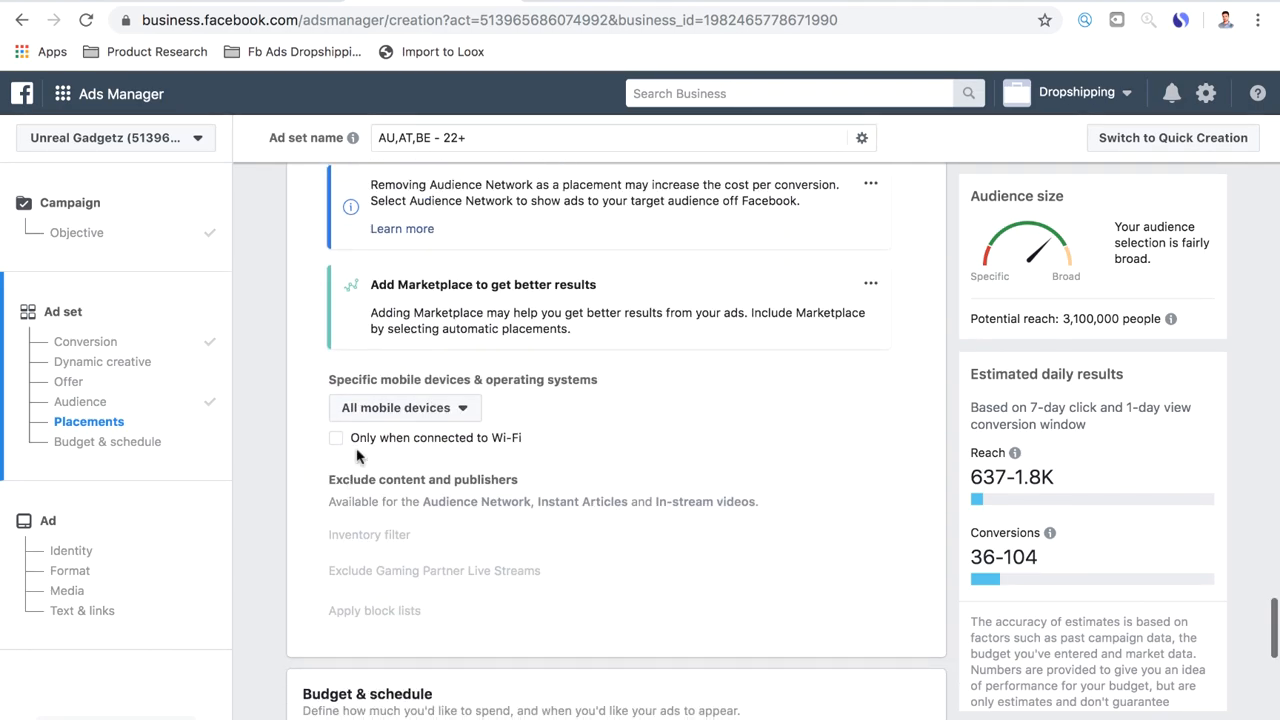
pyautogui.scroll(-1, 540, 462)
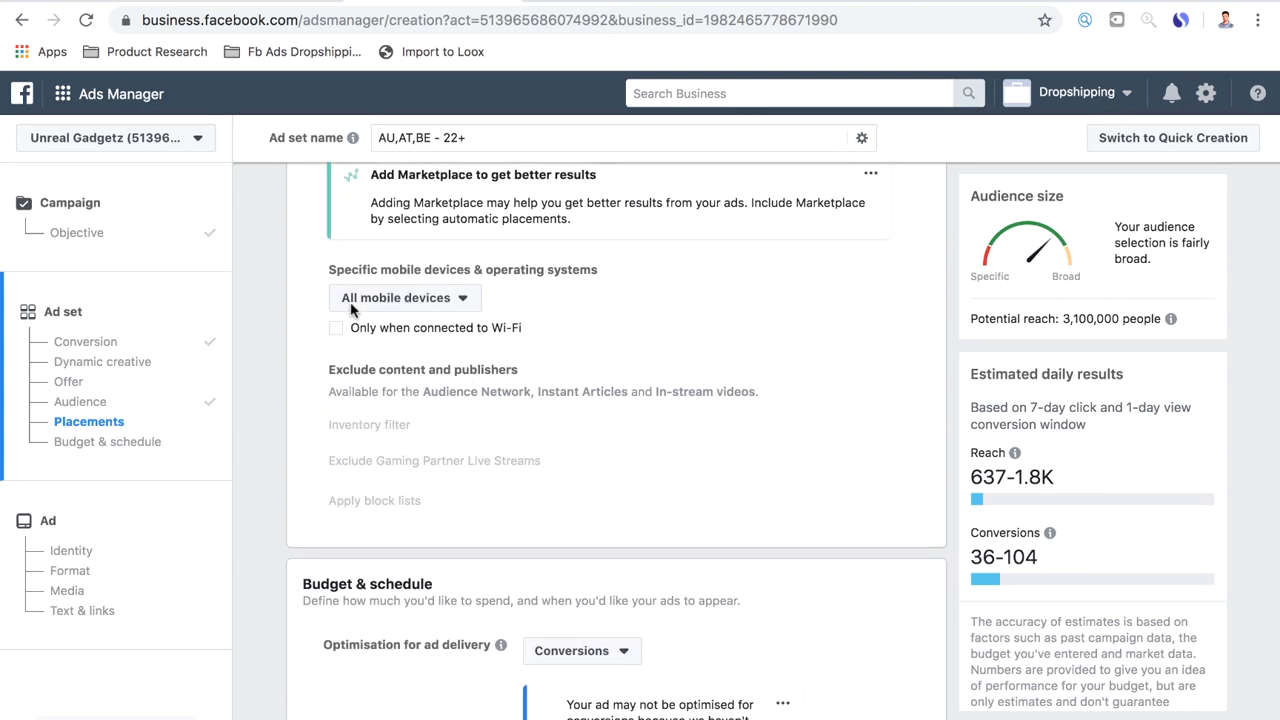
pyautogui.scroll(-3, 626, 508)
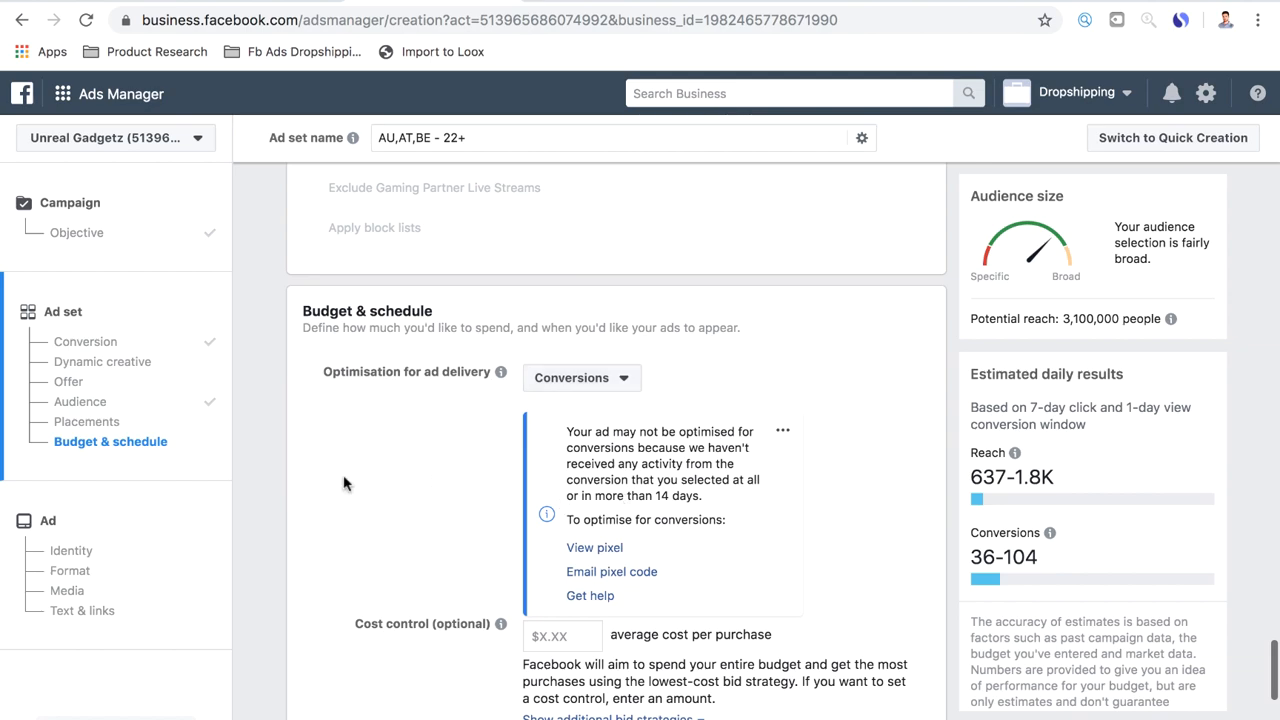
pyautogui.scroll(-1, 343, 483)
pyautogui.scroll(-1, 395, 510)
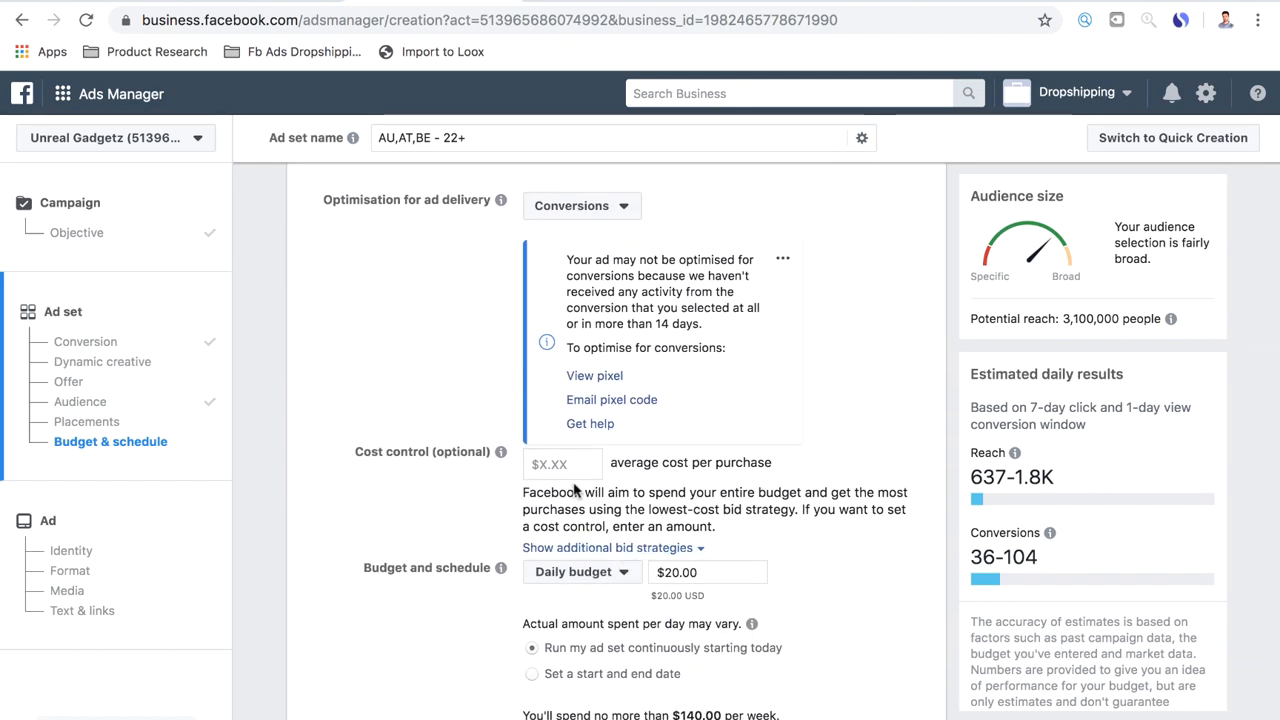
pyautogui.moveTo(698, 572); pyautogui.dragTo(662, 570)
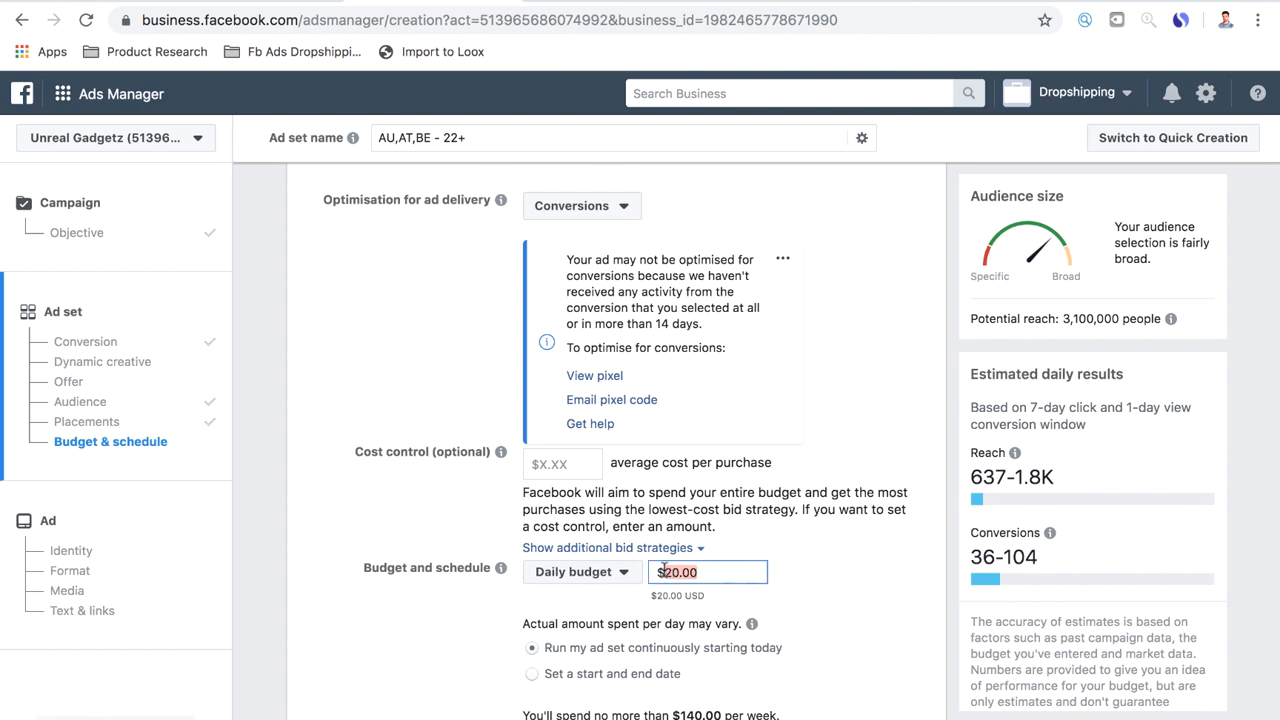
pyautogui.write('6')
# Schedule the ad set with a start and end date, setting the start to 18/8/2019 at 00:00
pyautogui.scroll(-4, 437, 636)
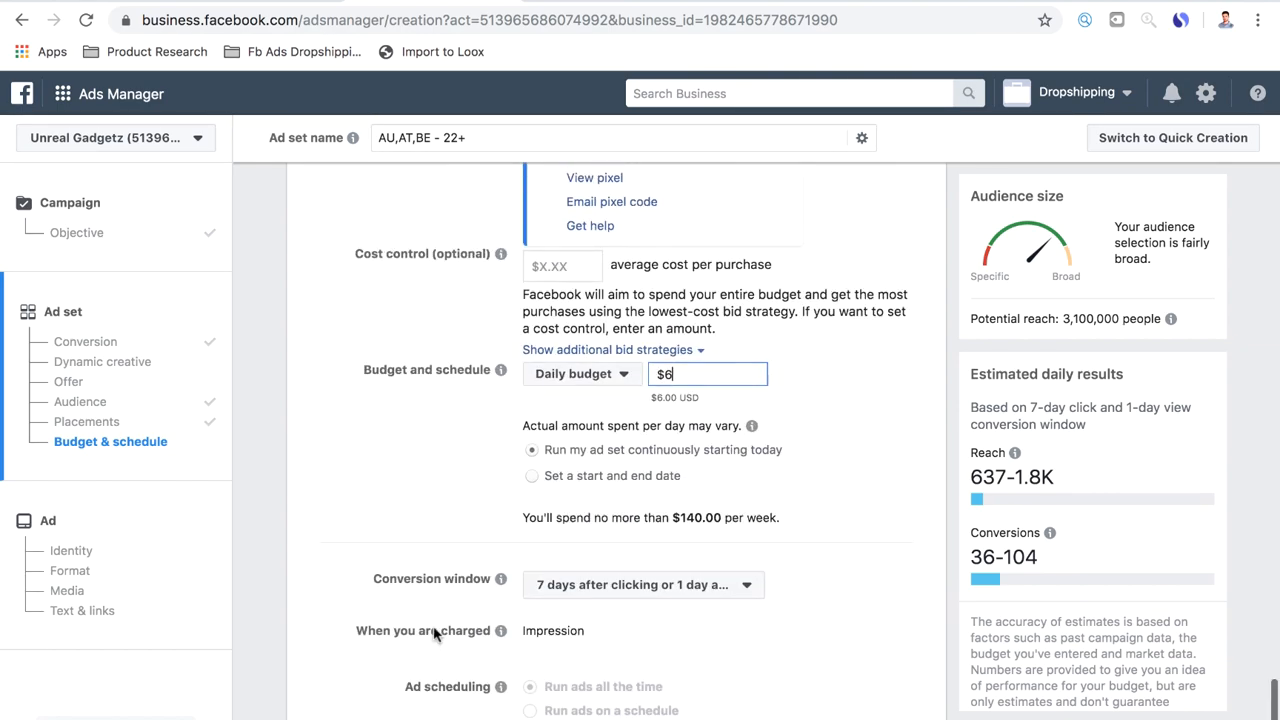
pyautogui.scroll(1, 436, 635)
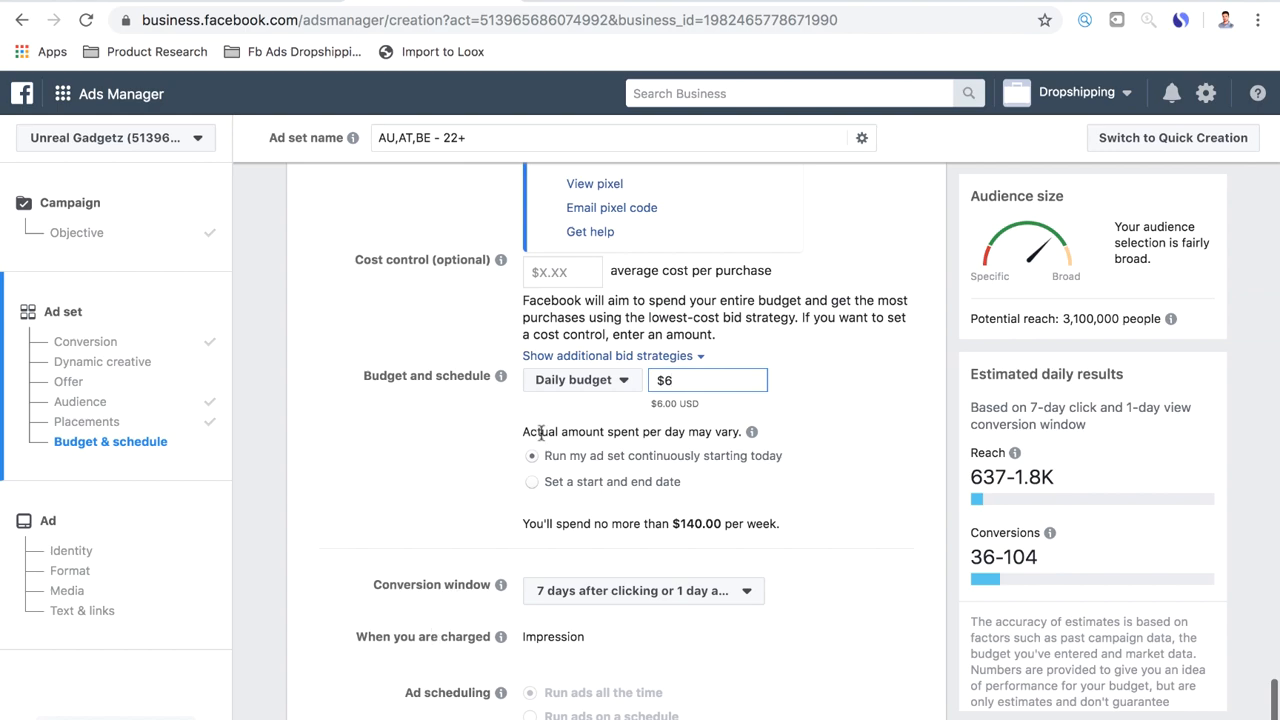
pyautogui.click(530, 484)
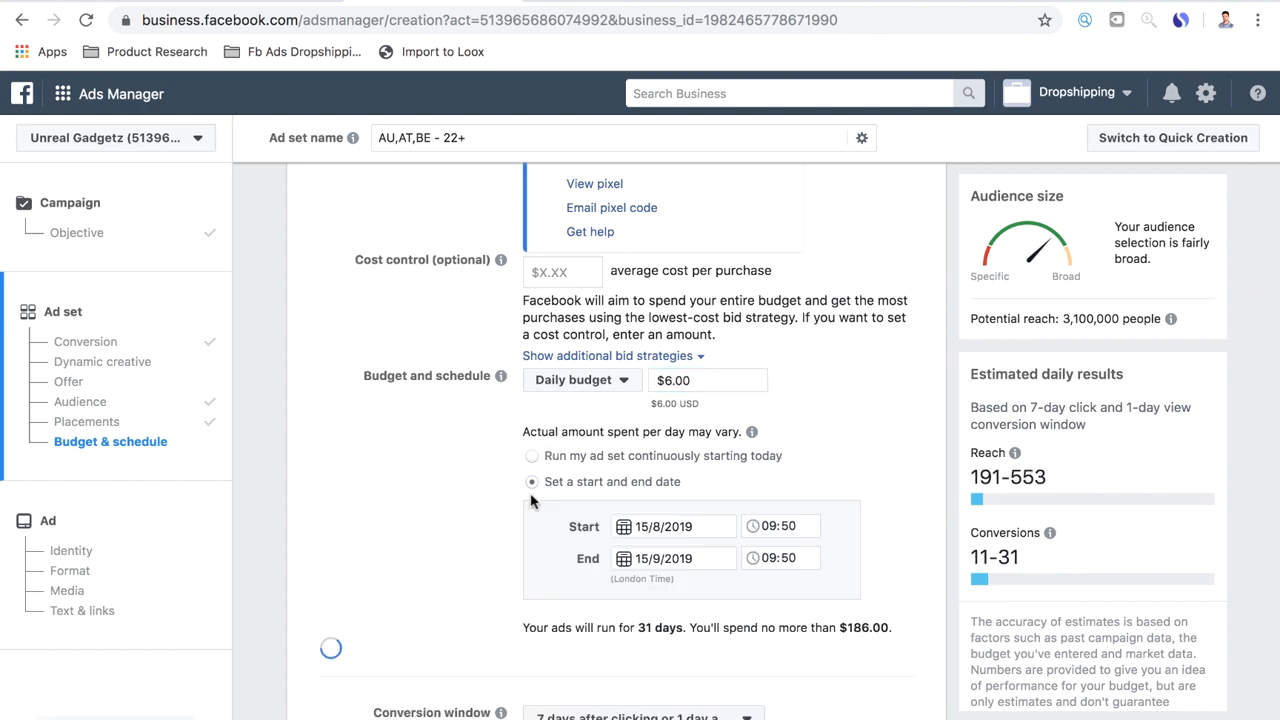
pyautogui.scroll(-1, 420, 552)
pyautogui.click(674, 498)
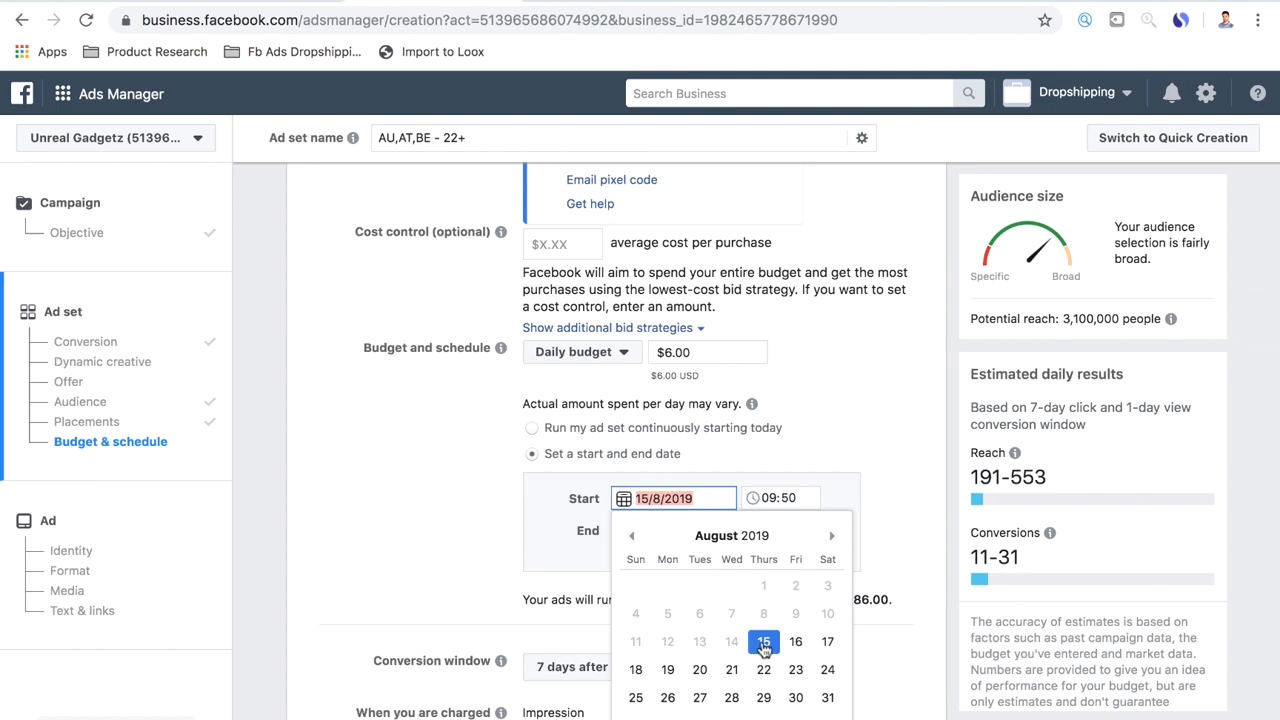
pyautogui.click(827, 641)
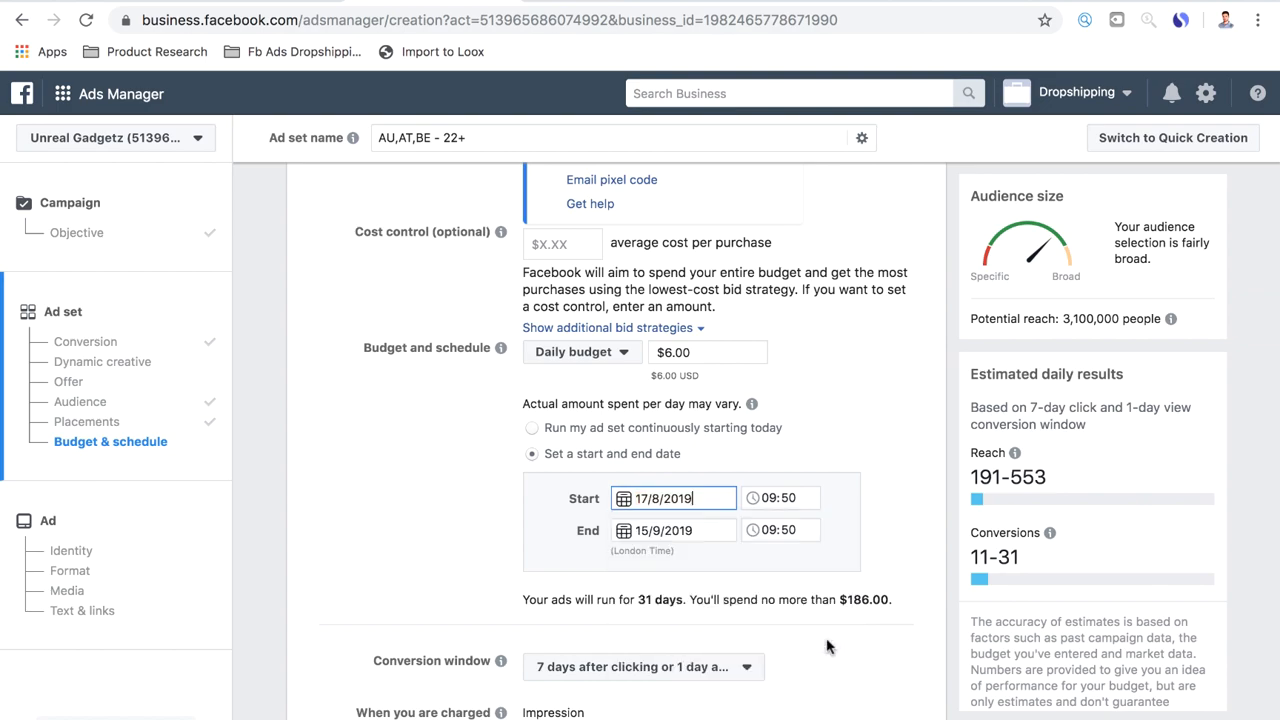
pyautogui.click(663, 494)
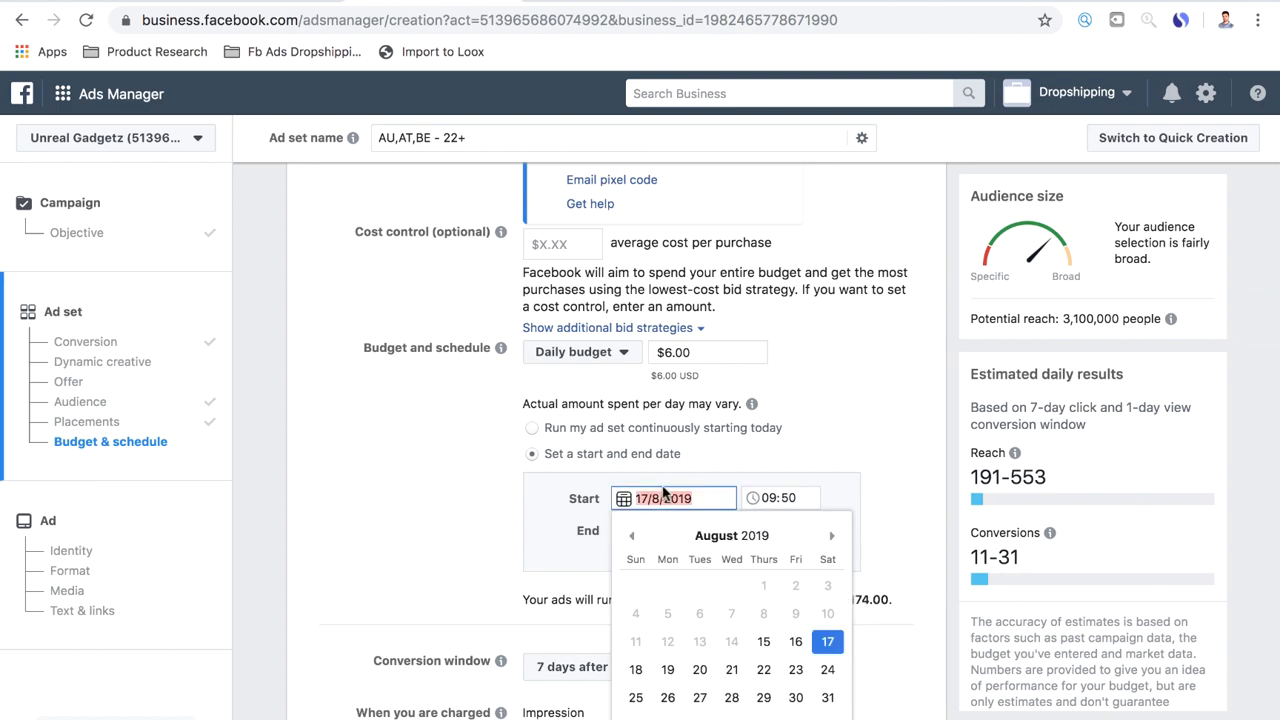
pyautogui.click(636, 672)
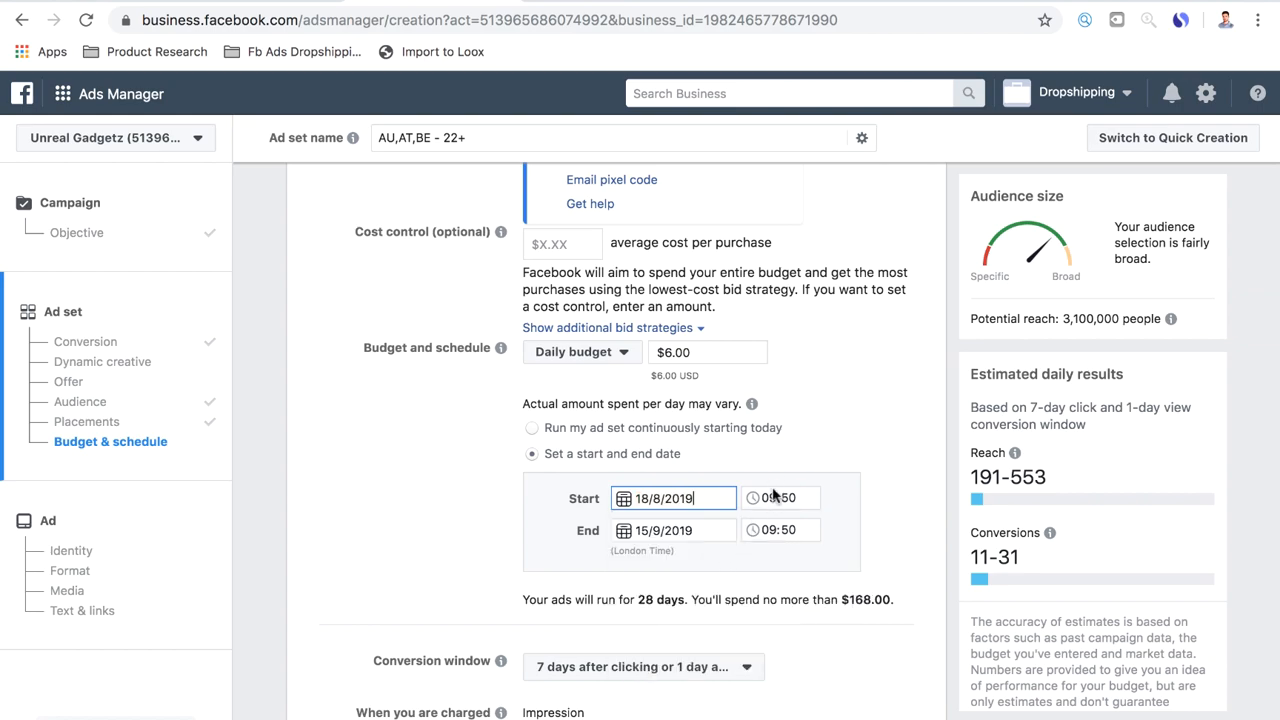
pyautogui.click(771, 500)
pyautogui.click(787, 496)
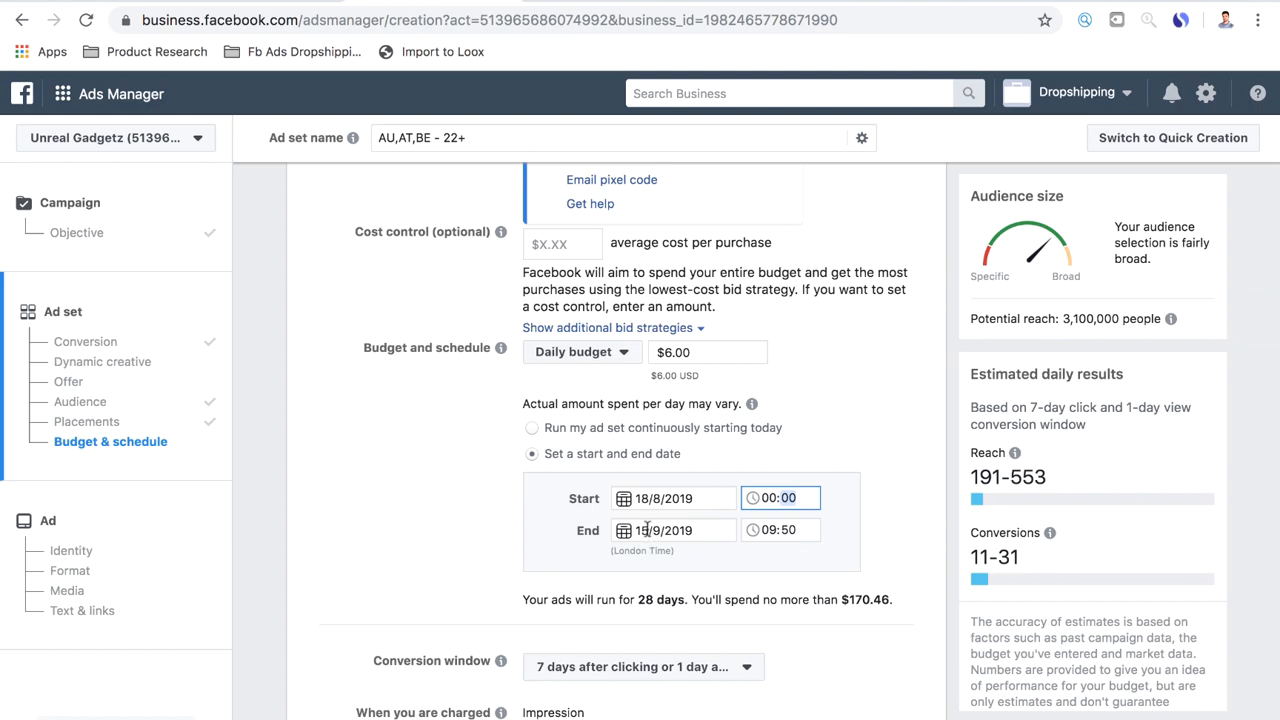
# Set the ad set's end date to 31/10/2019
pyautogui.click(661, 529)
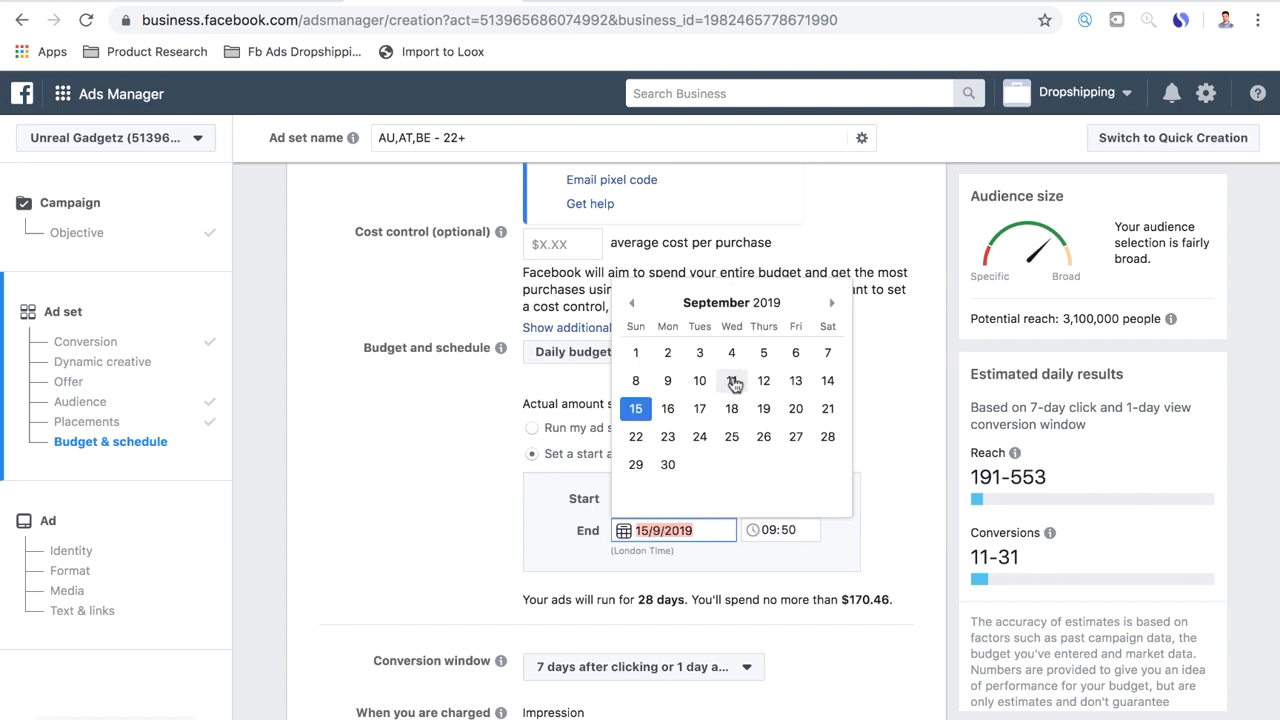
pyautogui.click(833, 307)
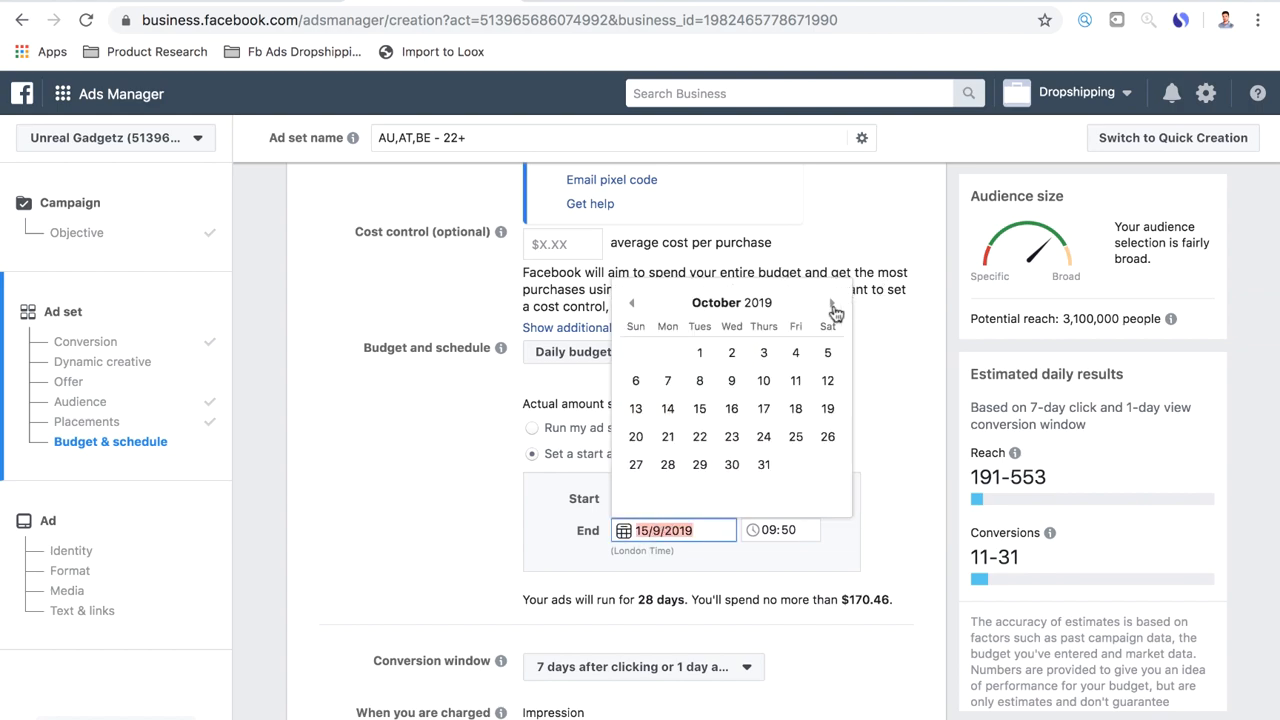
pyautogui.click(763, 464)
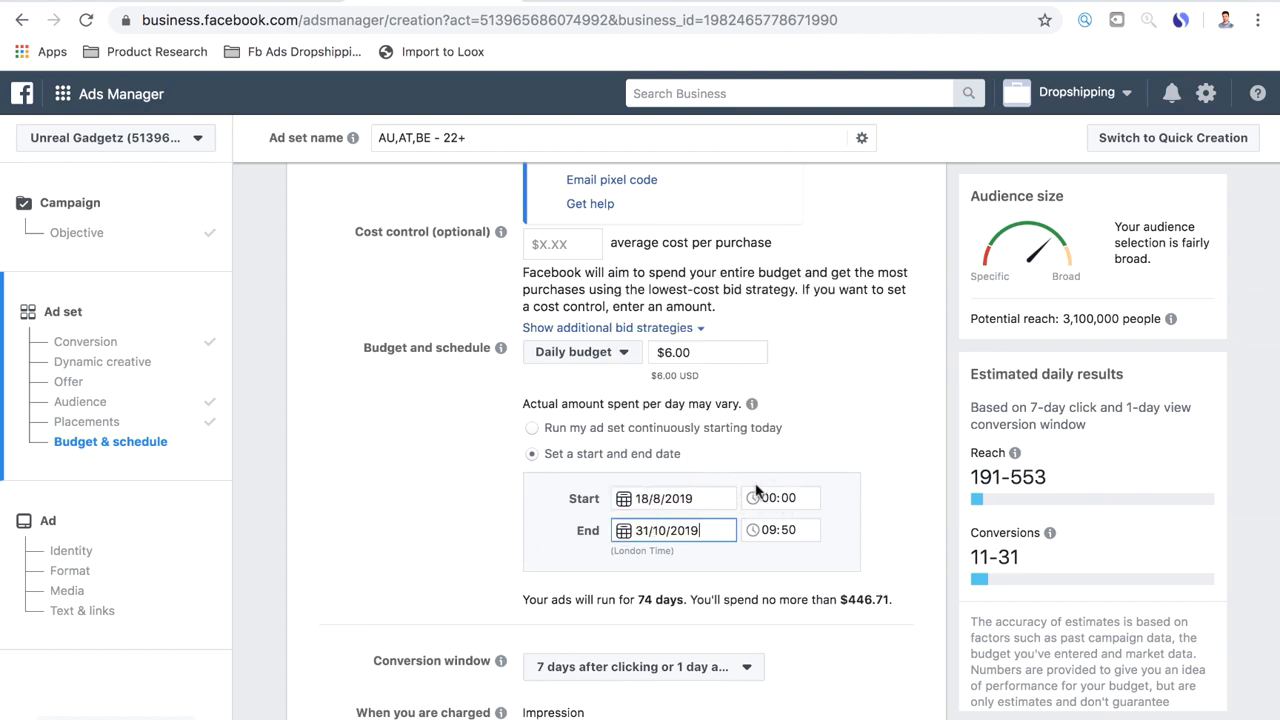
# Check the available conversion window options for the ad set without changing the selection
pyautogui.scroll(-1, 596, 500)
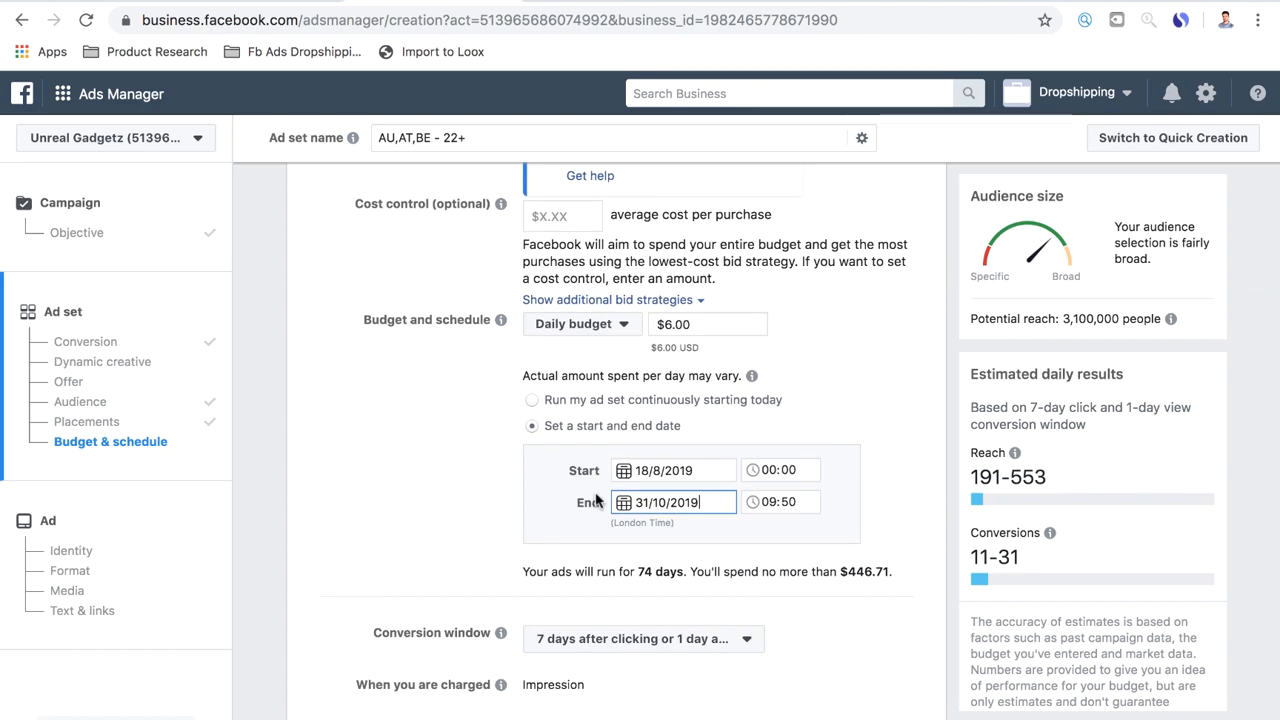
pyautogui.scroll(-5, 544, 550)
pyautogui.click(737, 424)
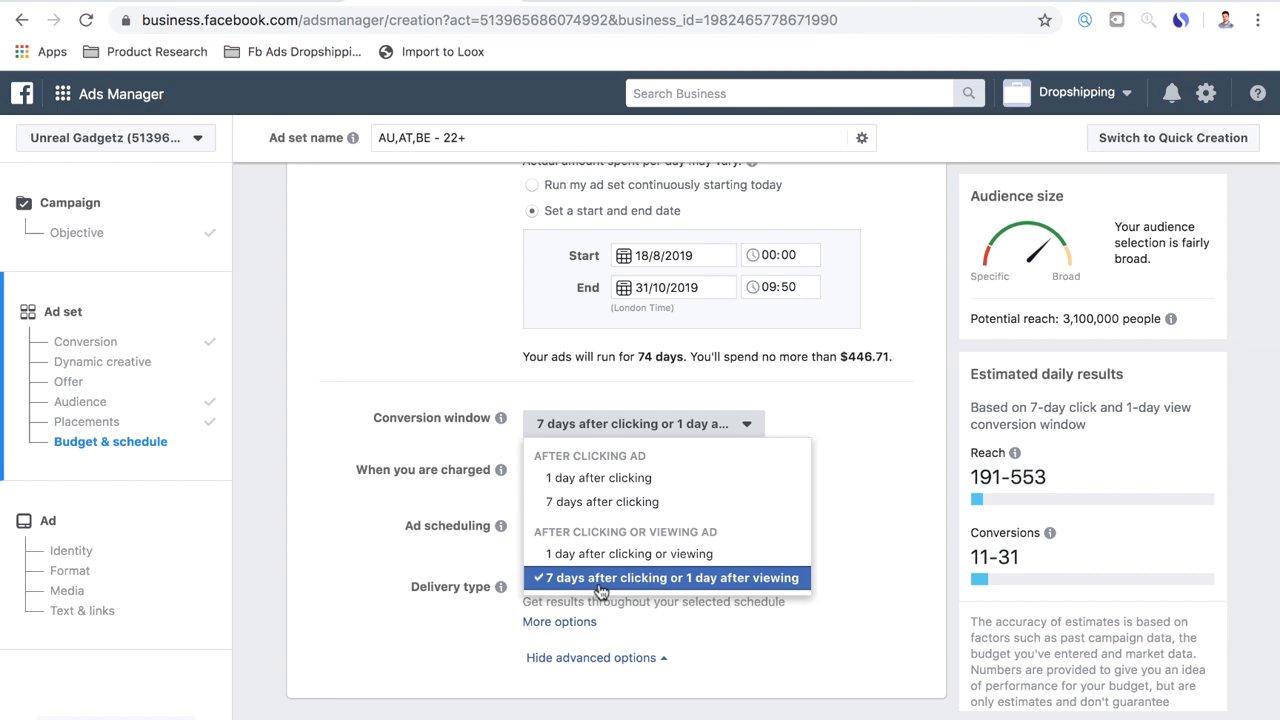
pyautogui.click(330, 548)
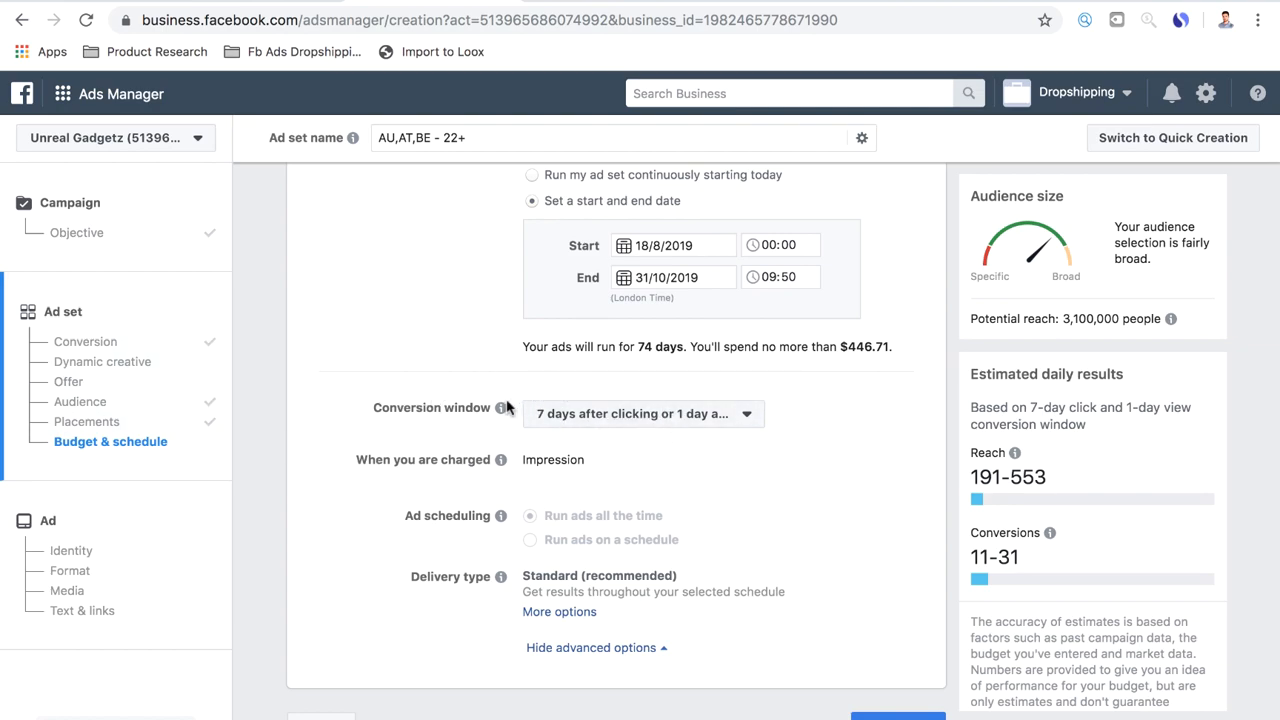
# Rename the ad set after its three layered interests as "Massage/ Well-being/ Quality Of Life"
pyautogui.scroll(3, 637, 446)
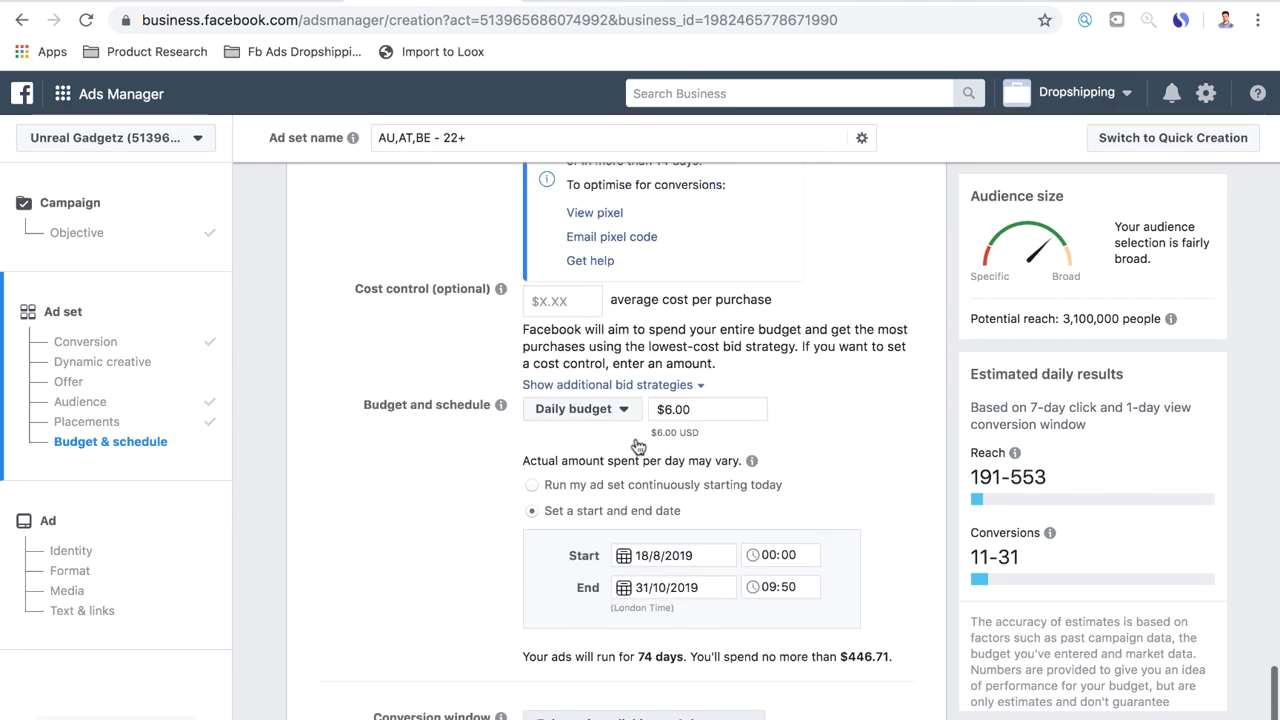
pyautogui.scroll(10, 637, 446)
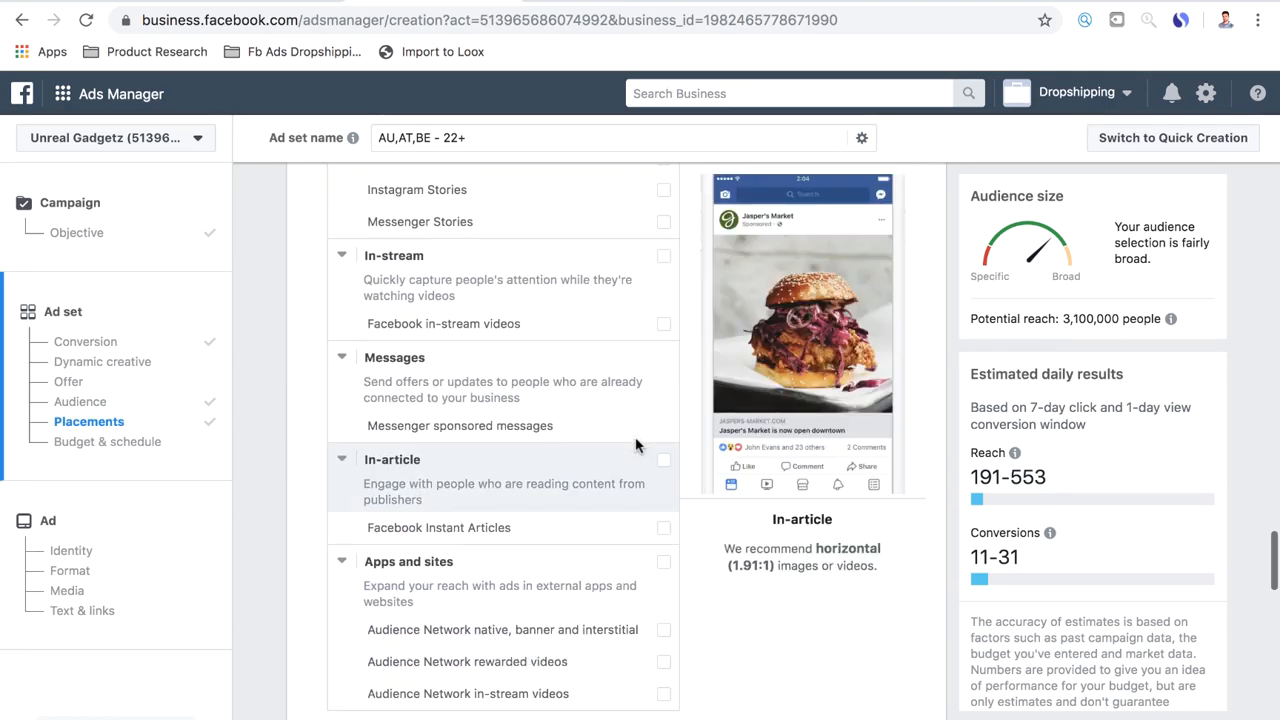
pyautogui.scroll(15, 637, 446)
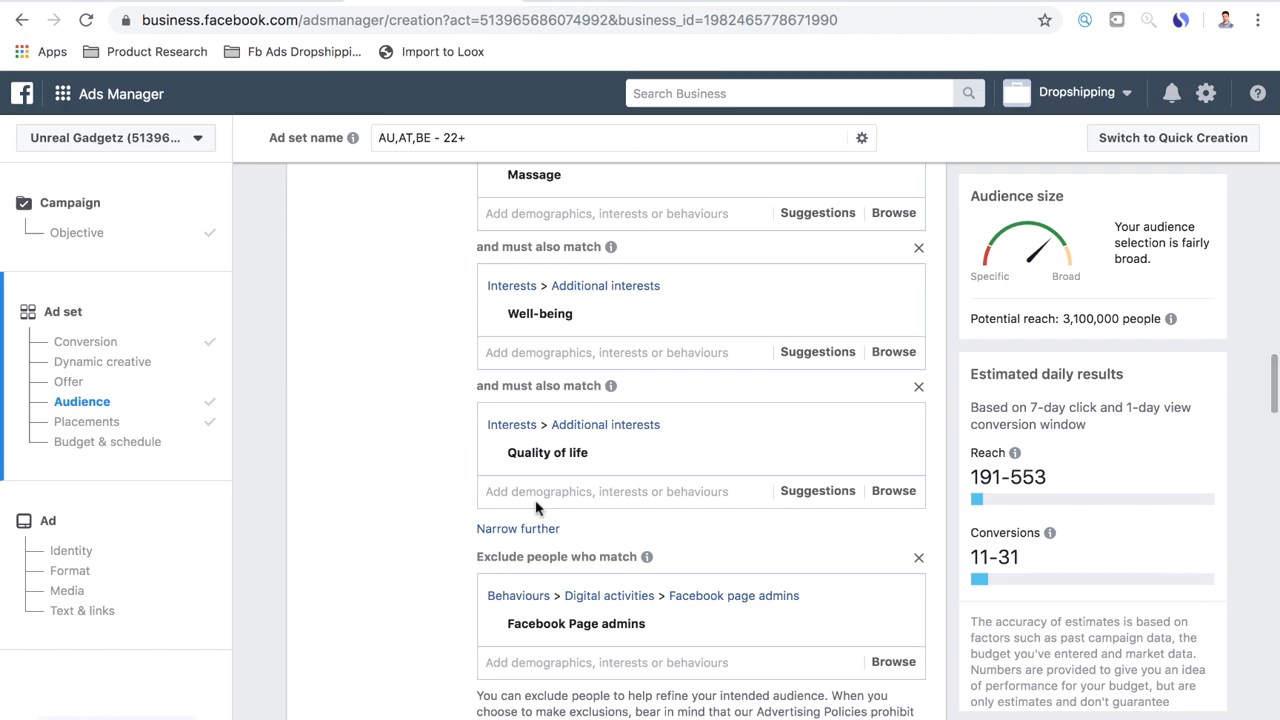
pyautogui.scroll(2, 522, 322)
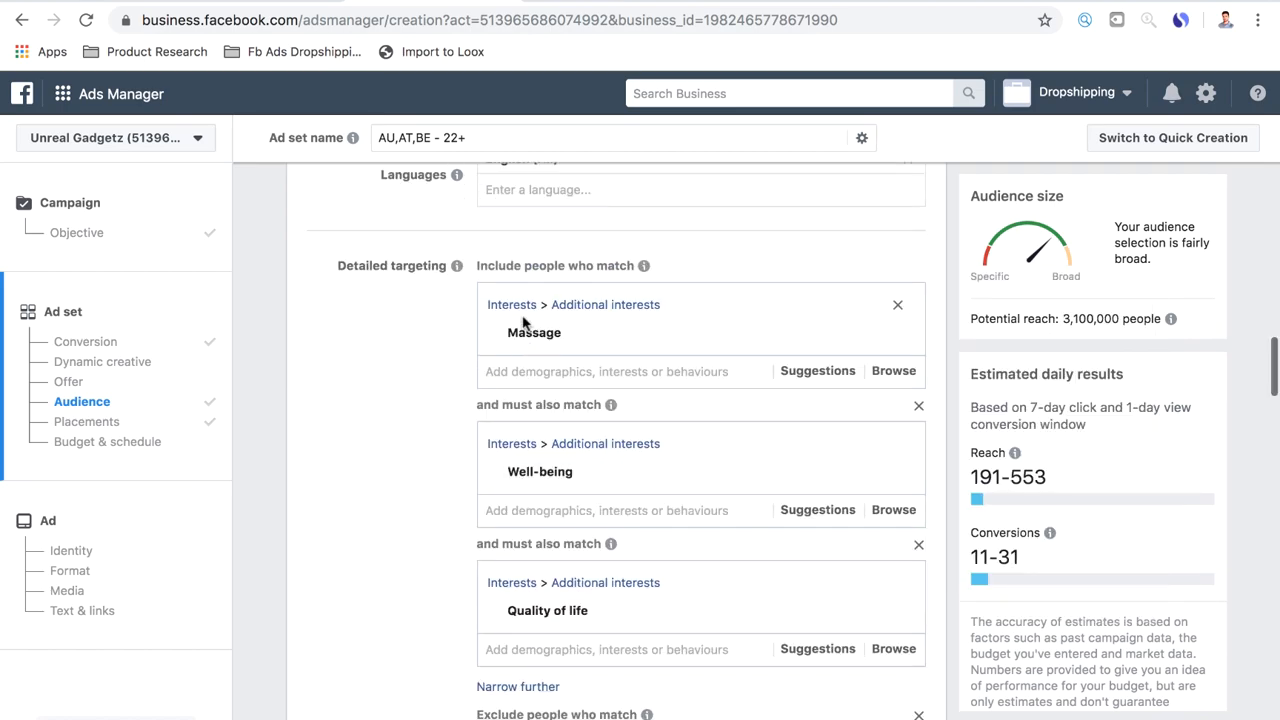
pyautogui.scroll(-1, 508, 600)
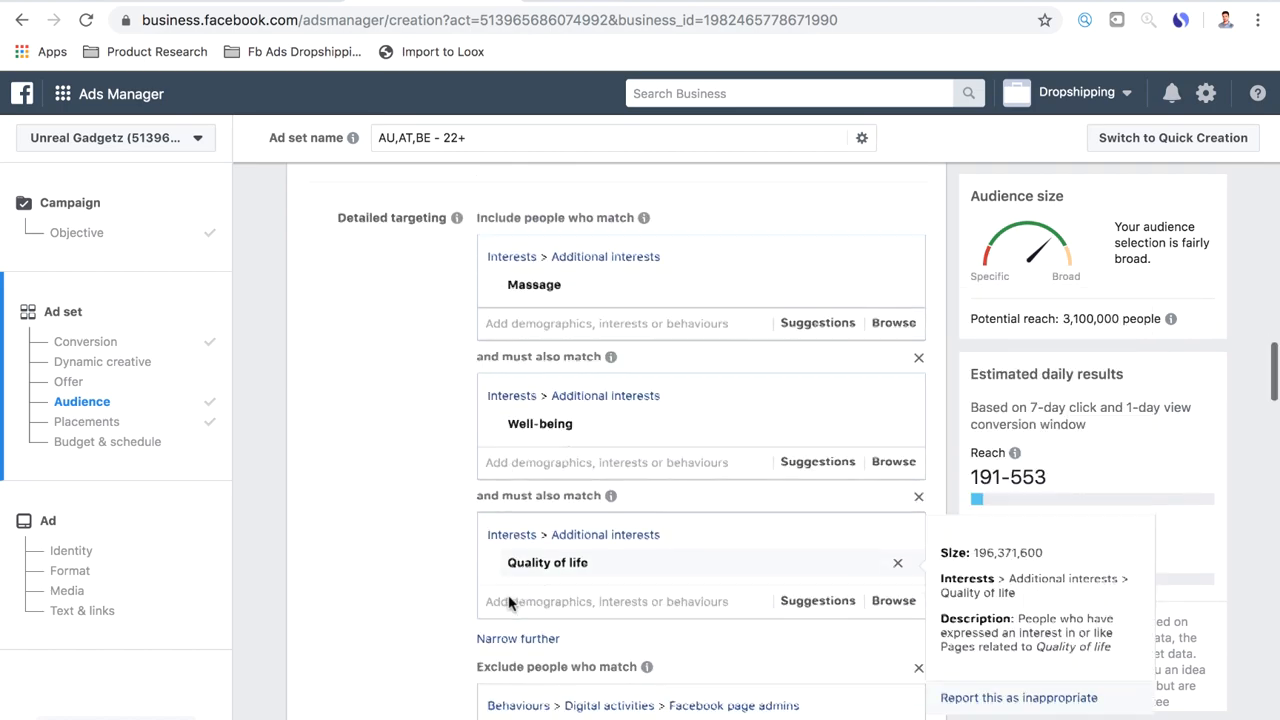
pyautogui.scroll(10, 509, 604)
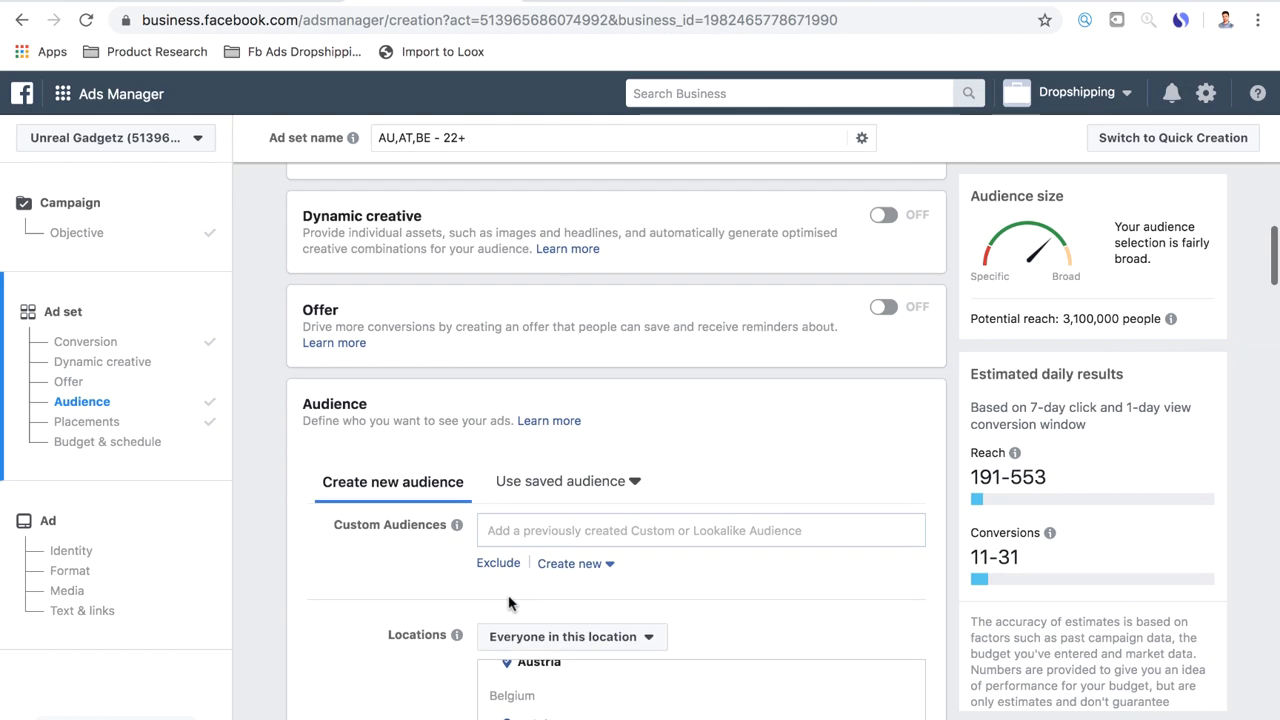
pyautogui.tripleClick(488, 138)
pyautogui.write('Massage')
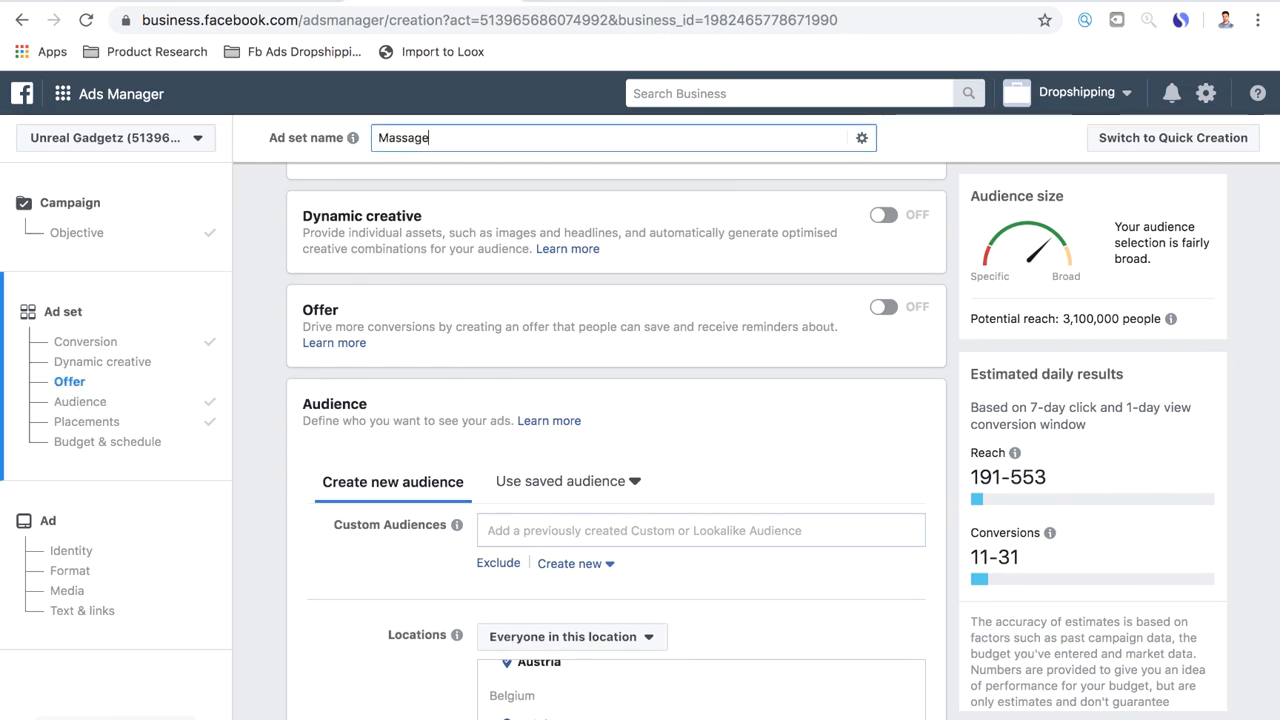
pyautogui.write('/ Well-being/ Quali')
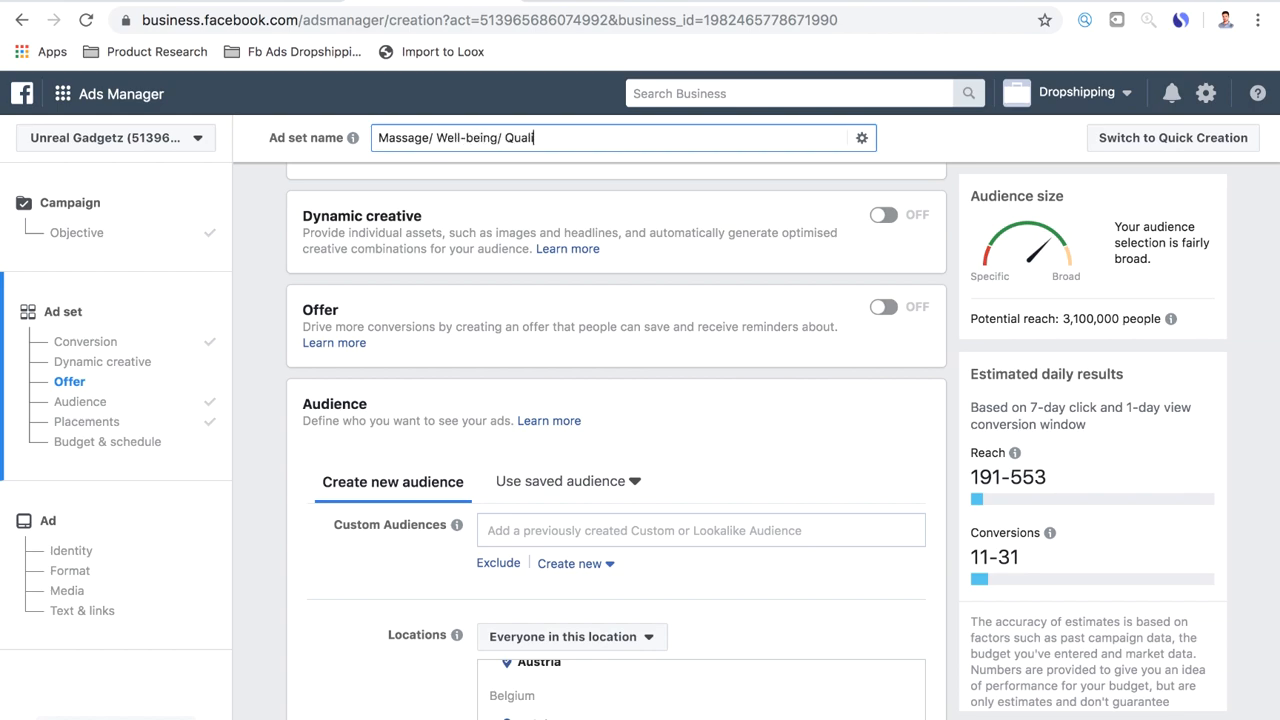
pyautogui.write('ty Of Life')
pyautogui.moveTo(374, 137)
pyautogui.mouseDown()
pyautogui.moveTo(577, 137)
pyautogui.moveTo(377, 137)
pyautogui.mouseUp()
pyautogui.click(593, 134)
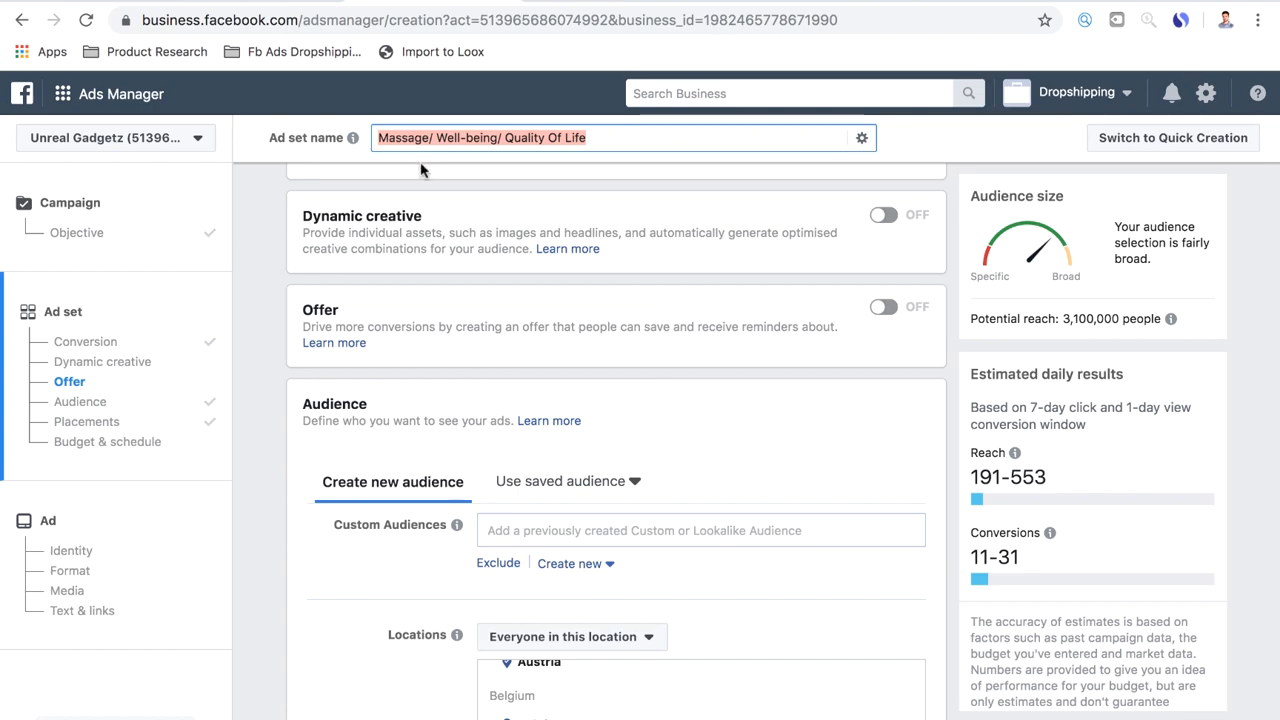
# Review the ad set's audience, placements and schedule, and continue to the ad setup
pyautogui.scroll(-2, 269, 308)
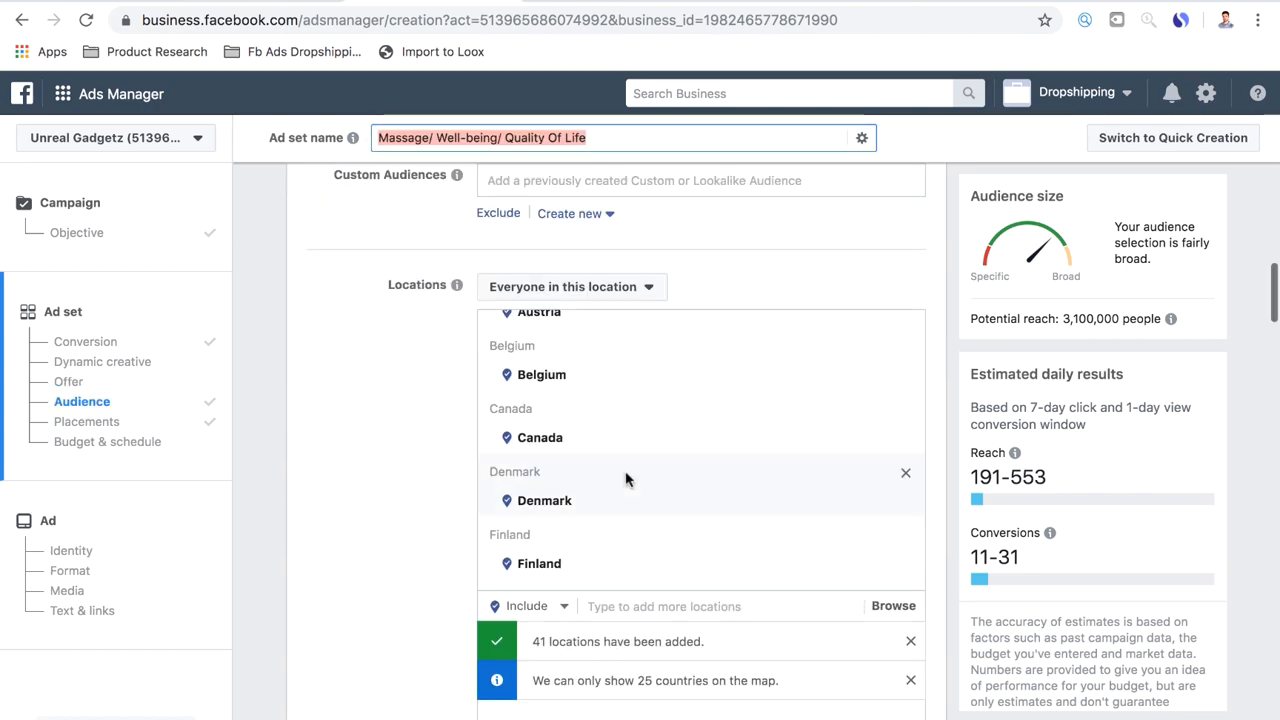
pyautogui.scroll(-3, 626, 477)
pyautogui.scroll(-5, 404, 533)
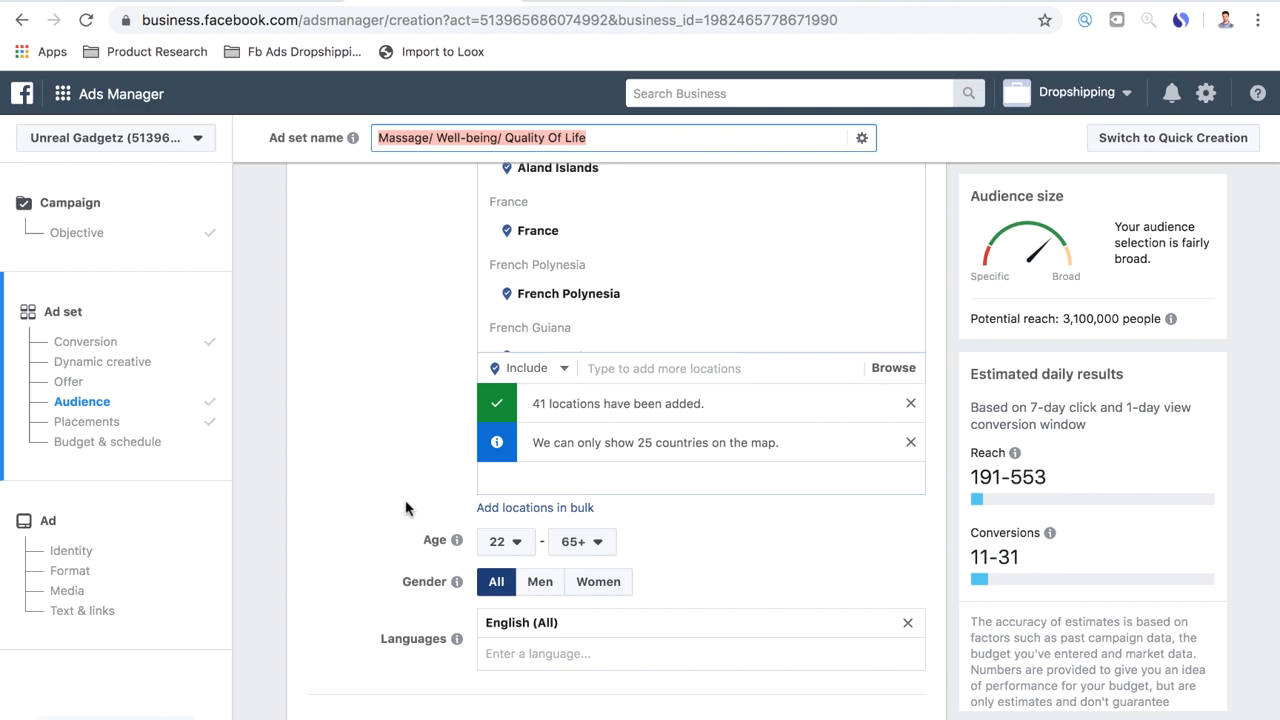
pyautogui.scroll(-5, 405, 508)
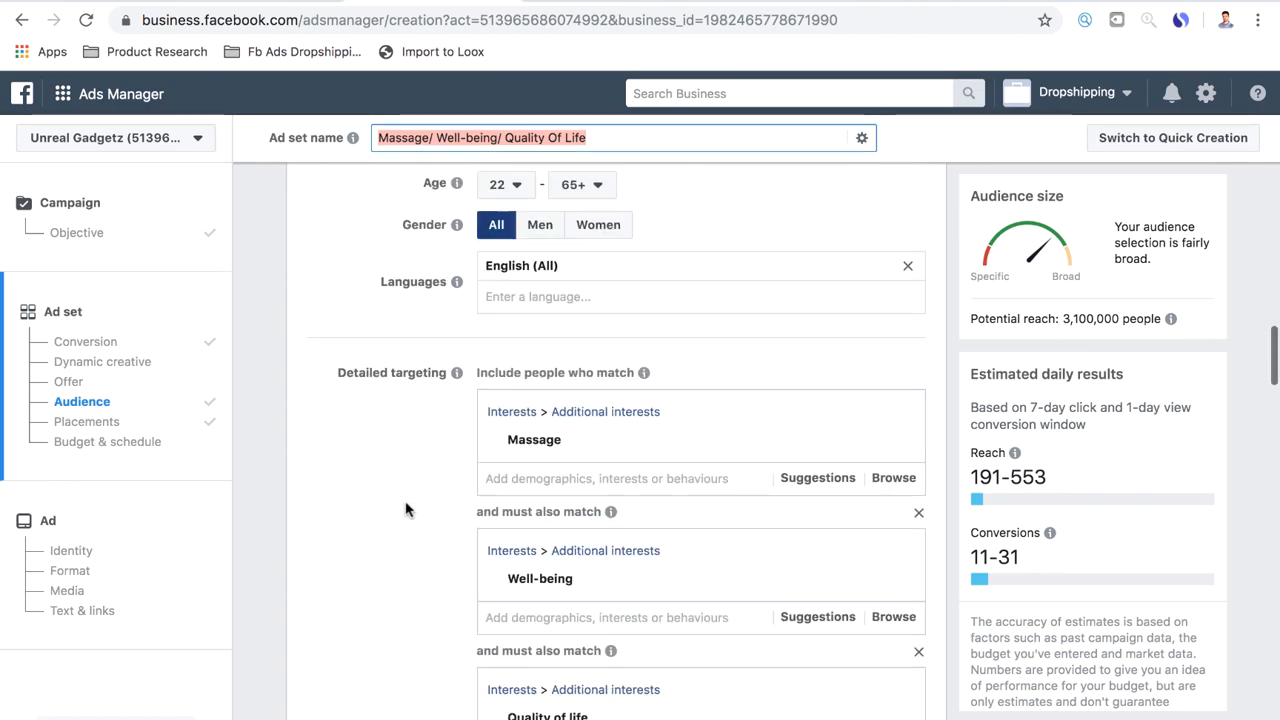
pyautogui.scroll(-10, 405, 510)
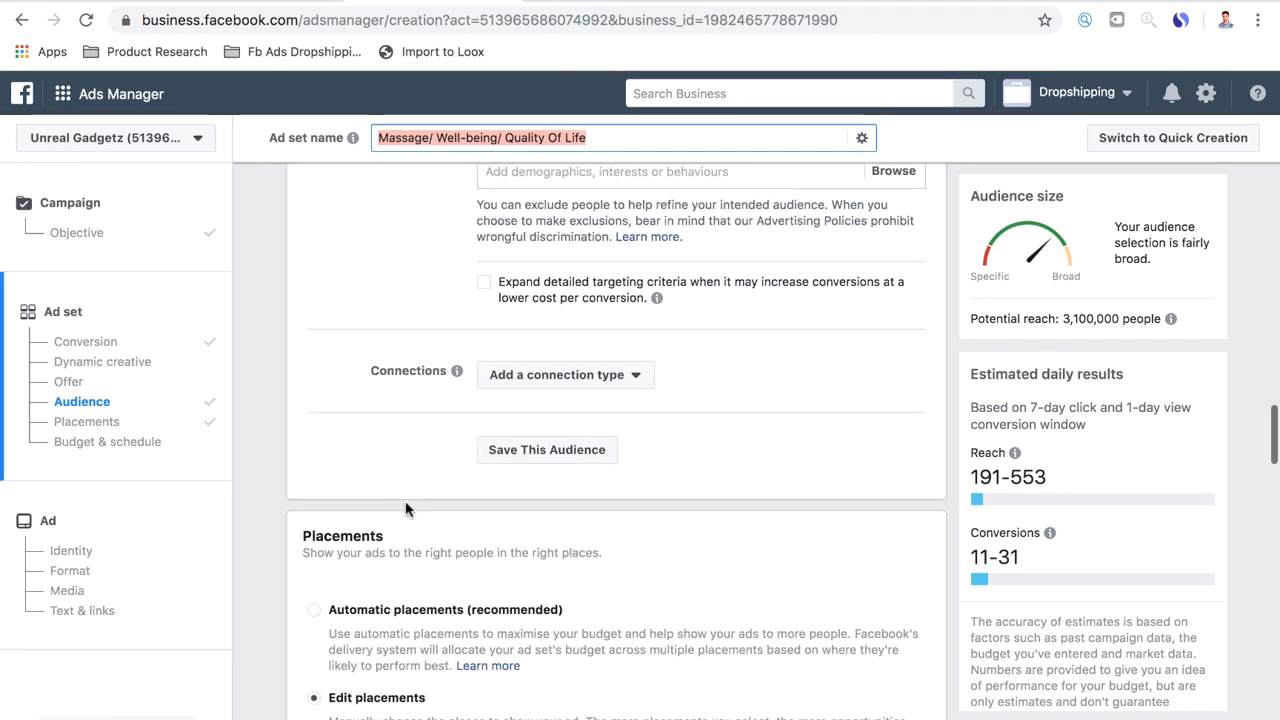
pyautogui.scroll(-20, 405, 510)
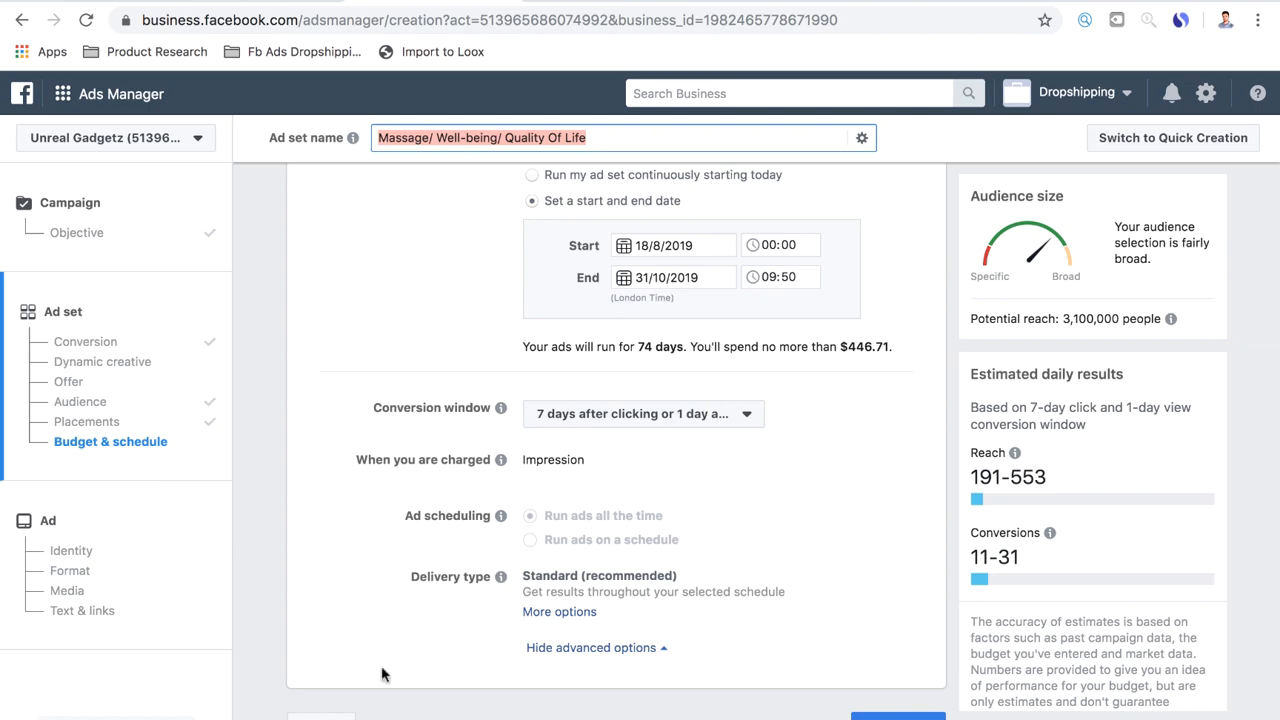
pyautogui.click(885, 714)
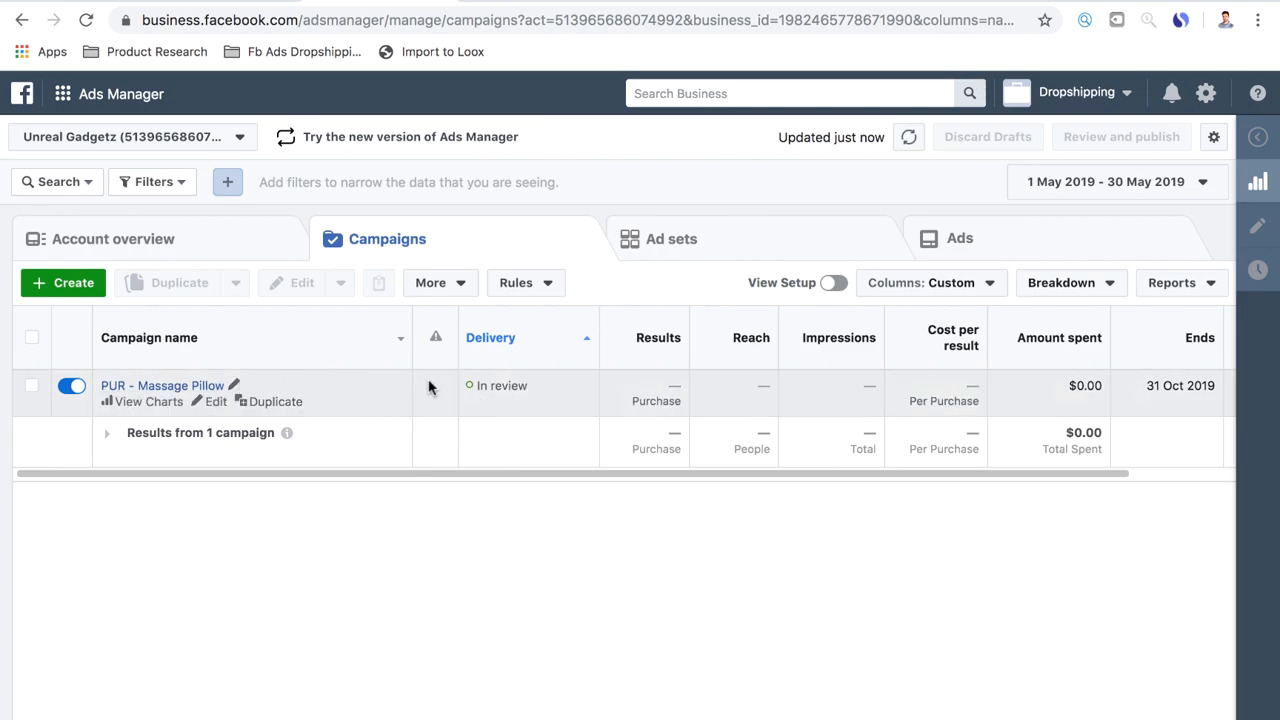
# Duplicate the "Massage/ Well-being/ Quality Of Life" ad set into the original campaign with 9 copies
pyautogui.click(674, 238)
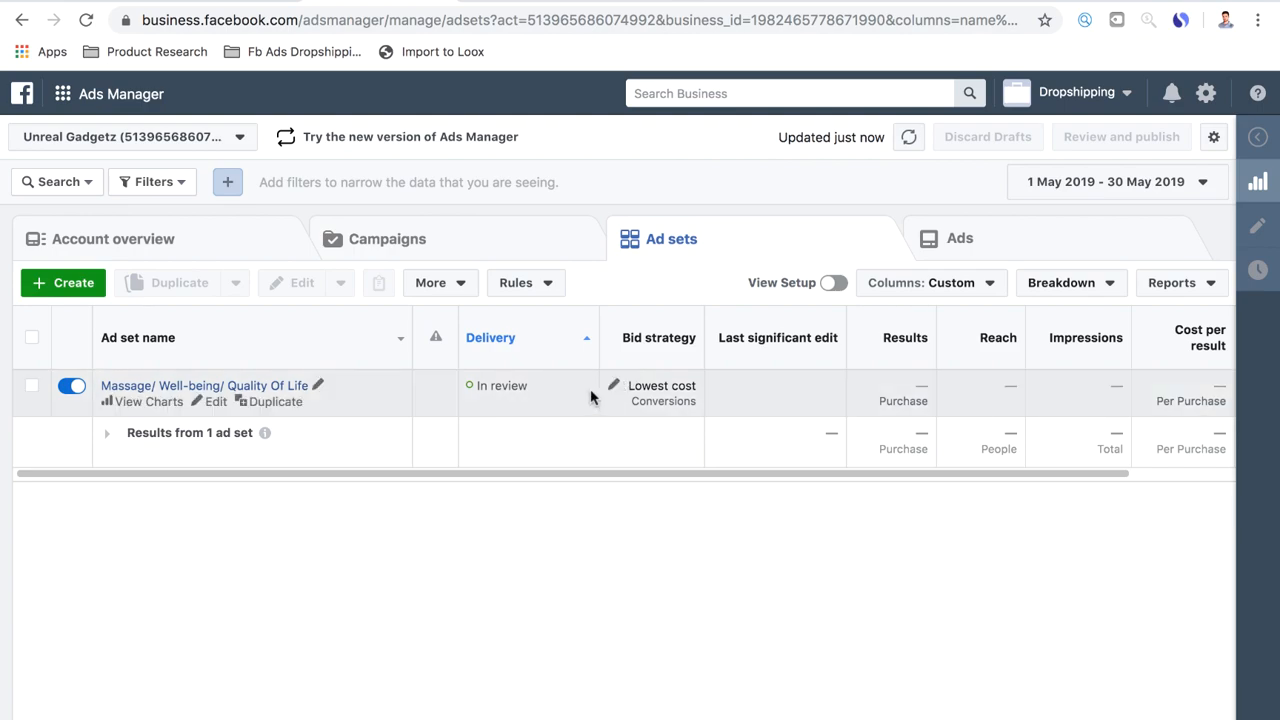
pyautogui.click(32, 389)
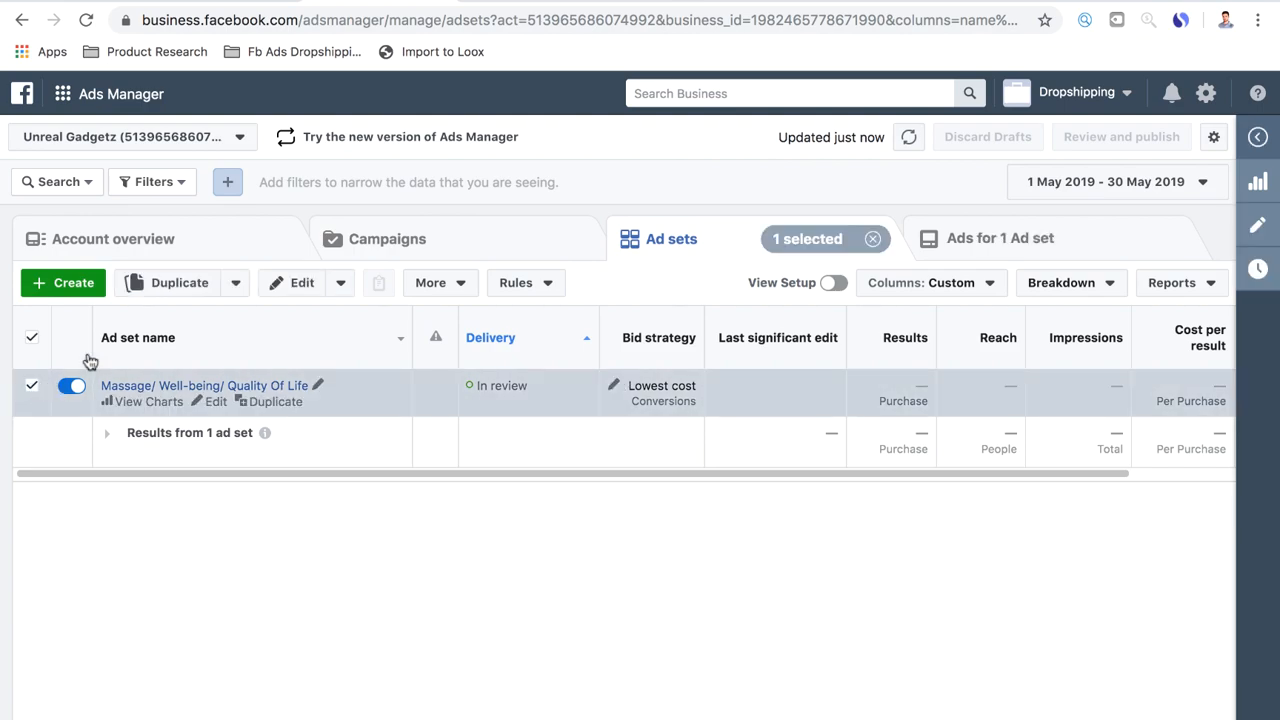
pyautogui.click(201, 284)
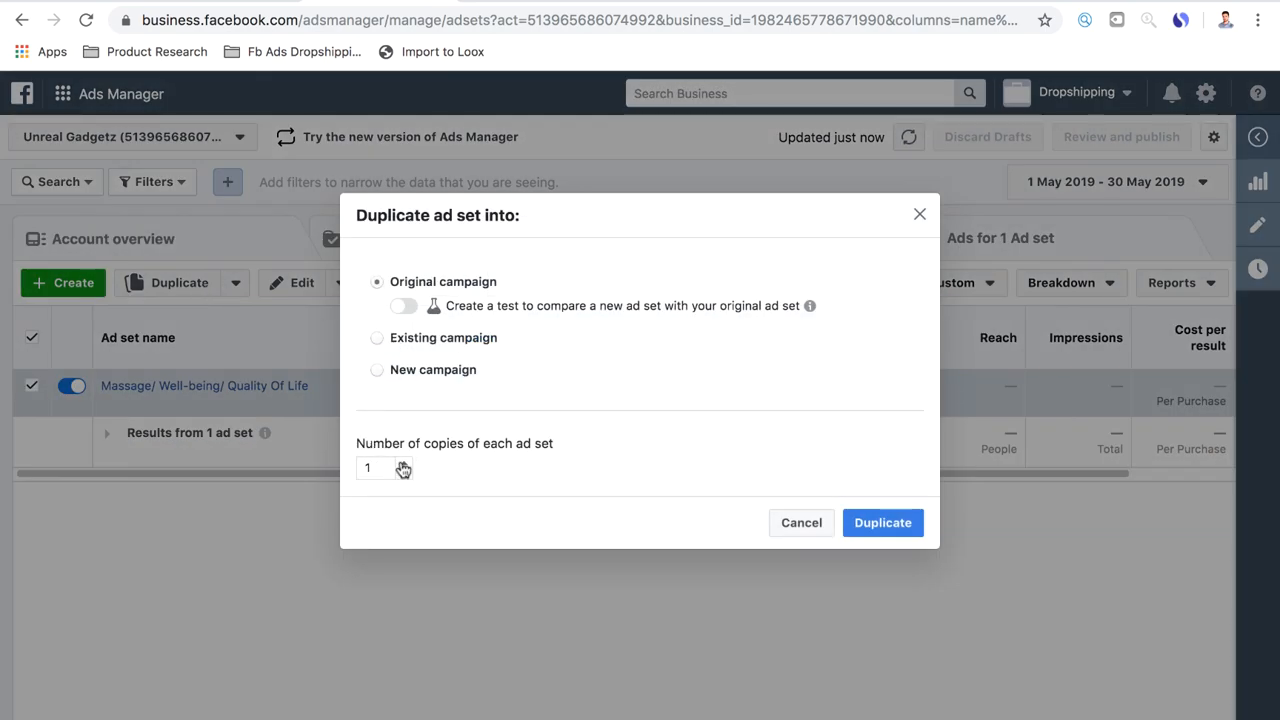
pyautogui.click(403, 464)
pyautogui.click(403, 464)
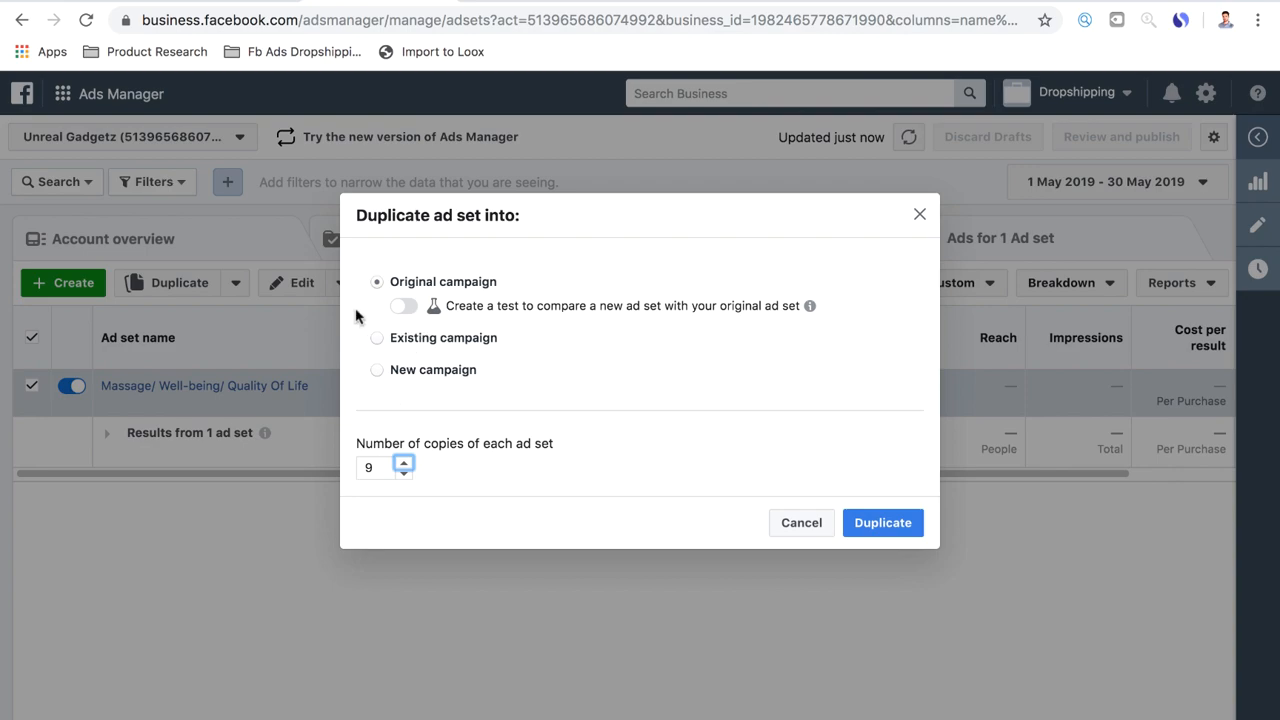
pyautogui.click(877, 524)
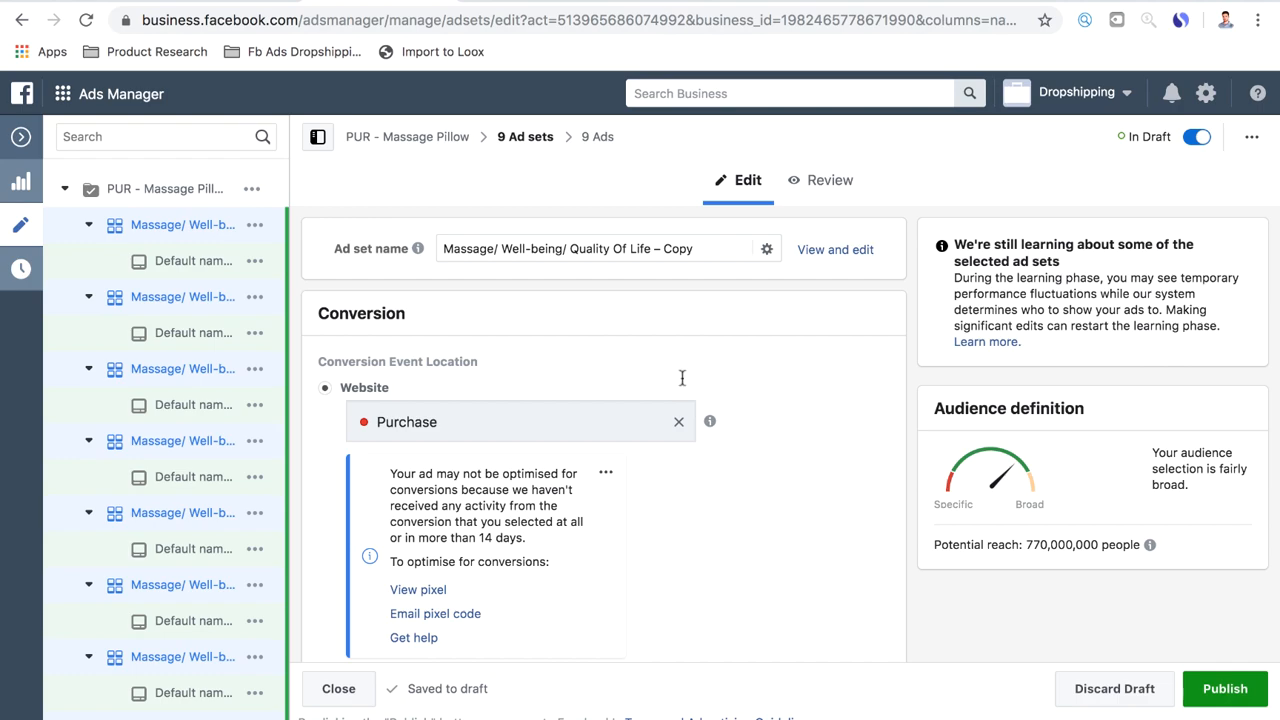
# Examine the budget, schedule, locations, languages, interest layers and exclusions of the duplicated ad sets
pyautogui.scroll(-10, 808, 431)
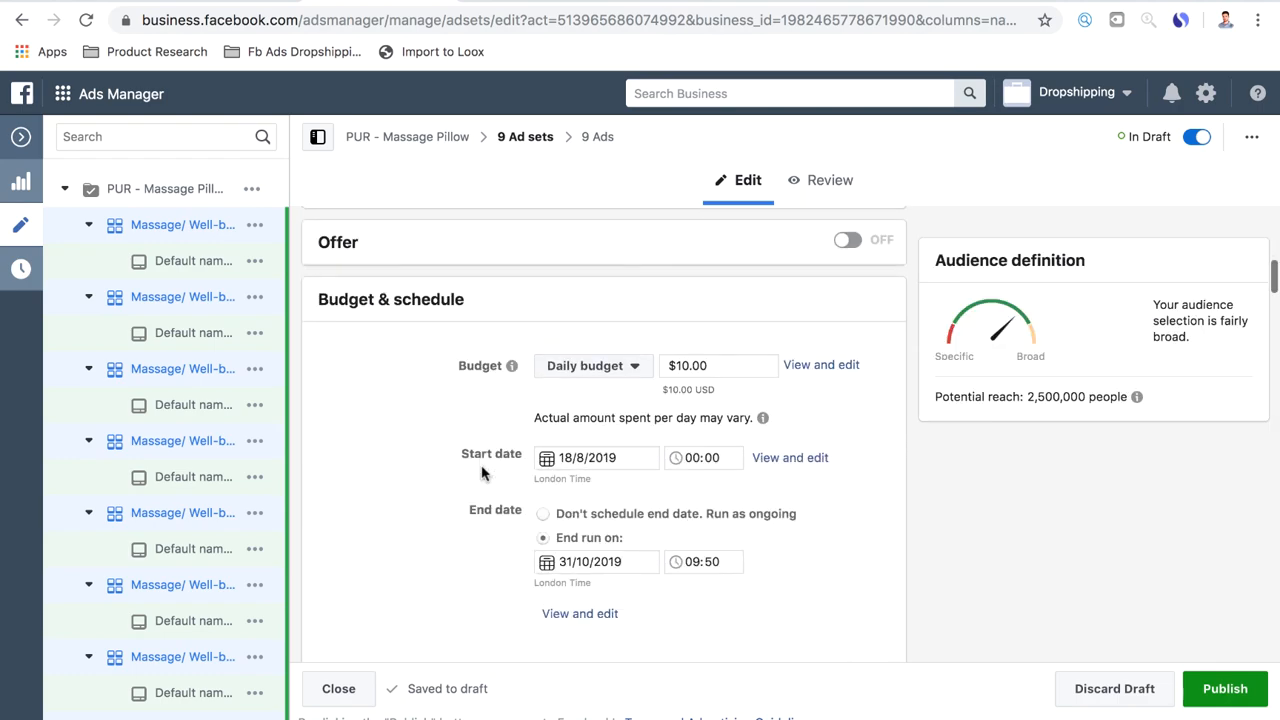
pyautogui.scroll(-15, 481, 473)
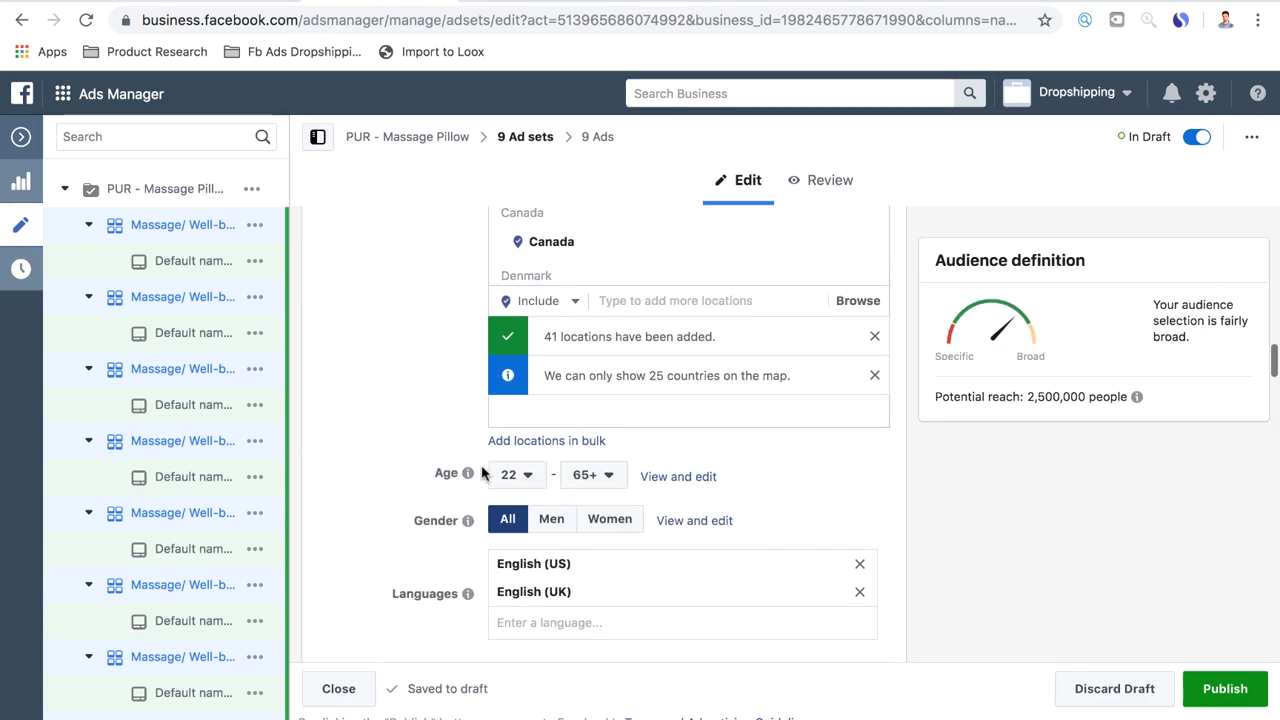
pyautogui.scroll(-4, 481, 473)
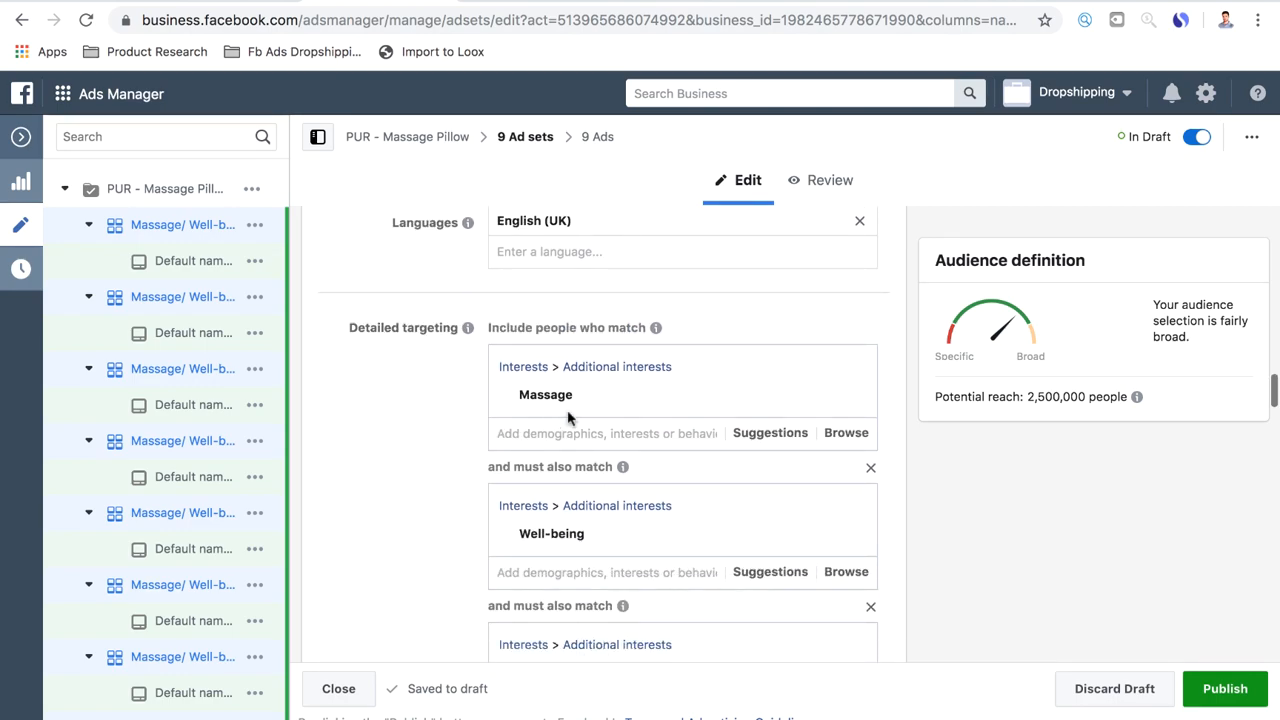
pyautogui.moveTo(551, 397)
pyautogui.scroll(-2, 551, 397)
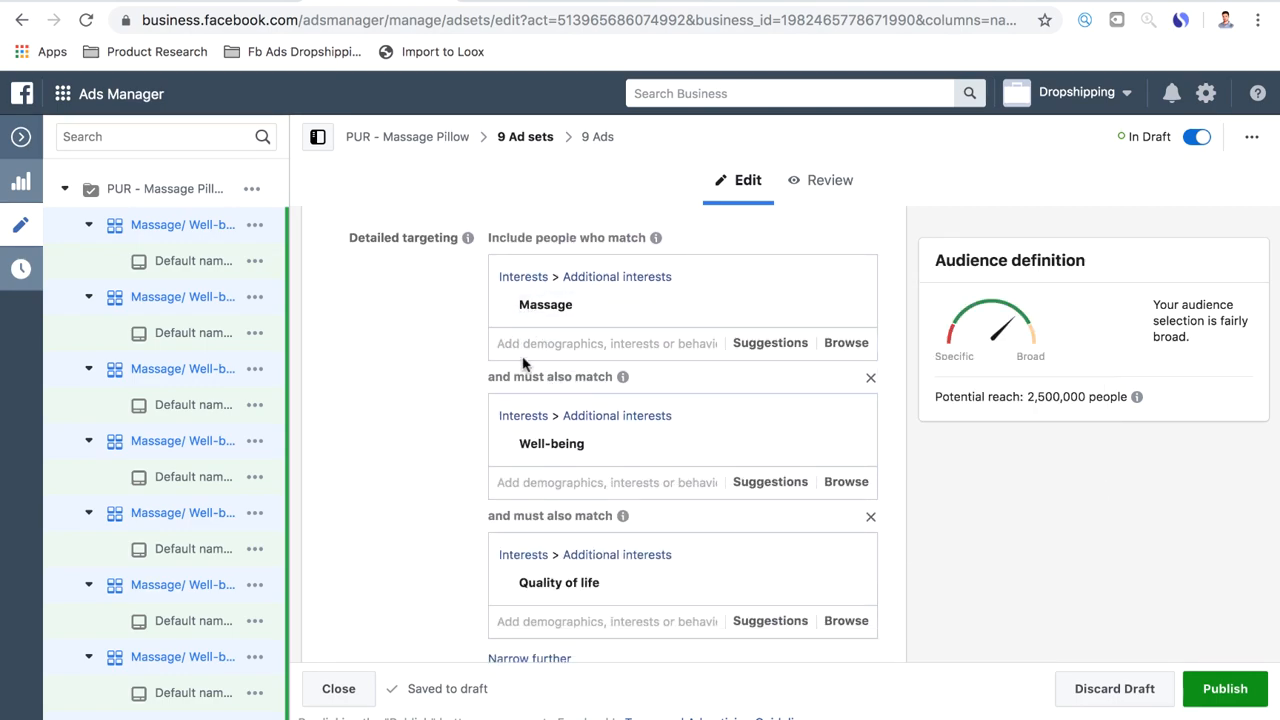
pyautogui.scroll(-3, 556, 595)
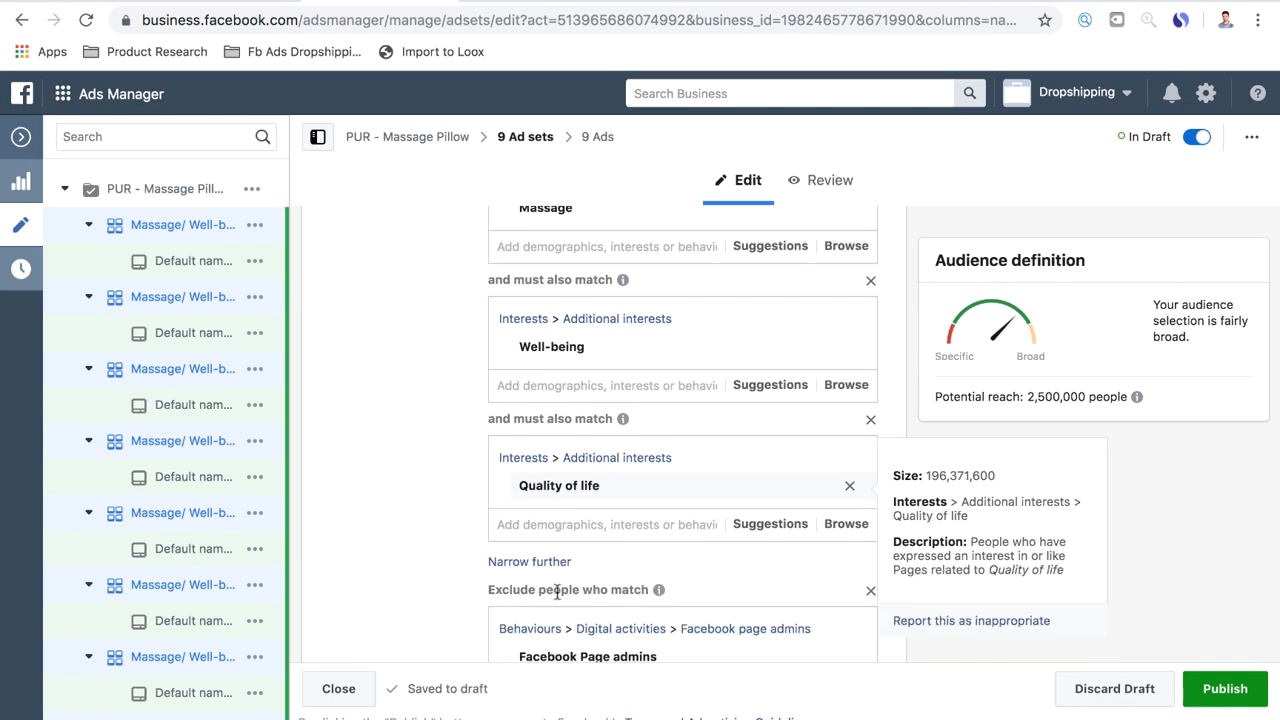
pyautogui.scroll(-1, 556, 597)
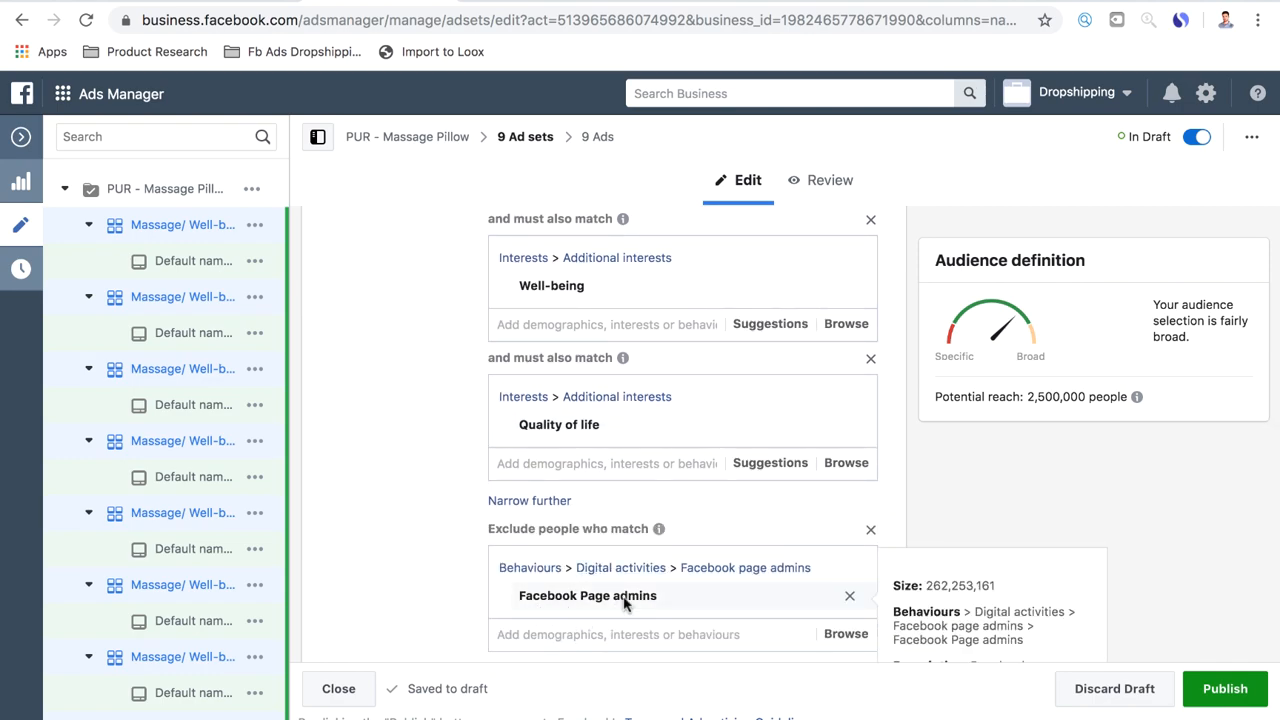
pyautogui.scroll(2, 623, 600)
pyautogui.scroll(2, 623, 600)
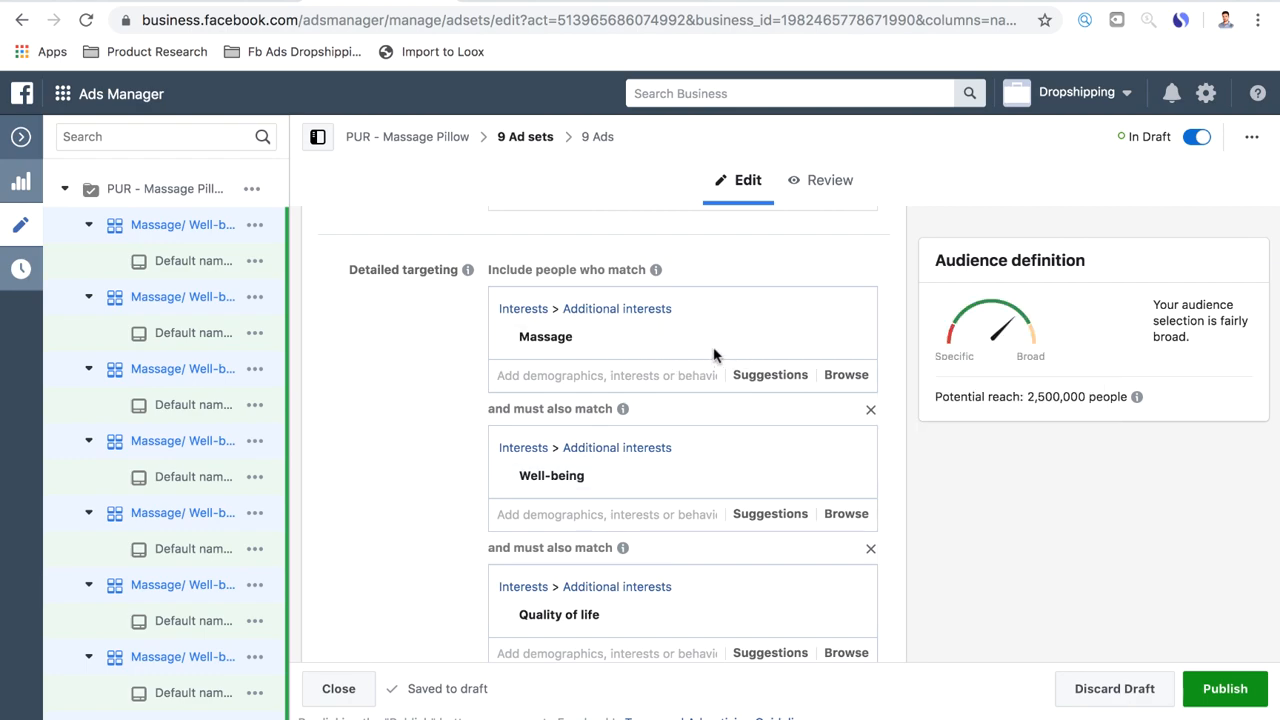
# Replace the Massage interest with Relaxation technique in the first detailed targeting layer of the nine ad sets
pyautogui.scroll(-4, 480, 551)
pyautogui.scroll(2, 478, 556)
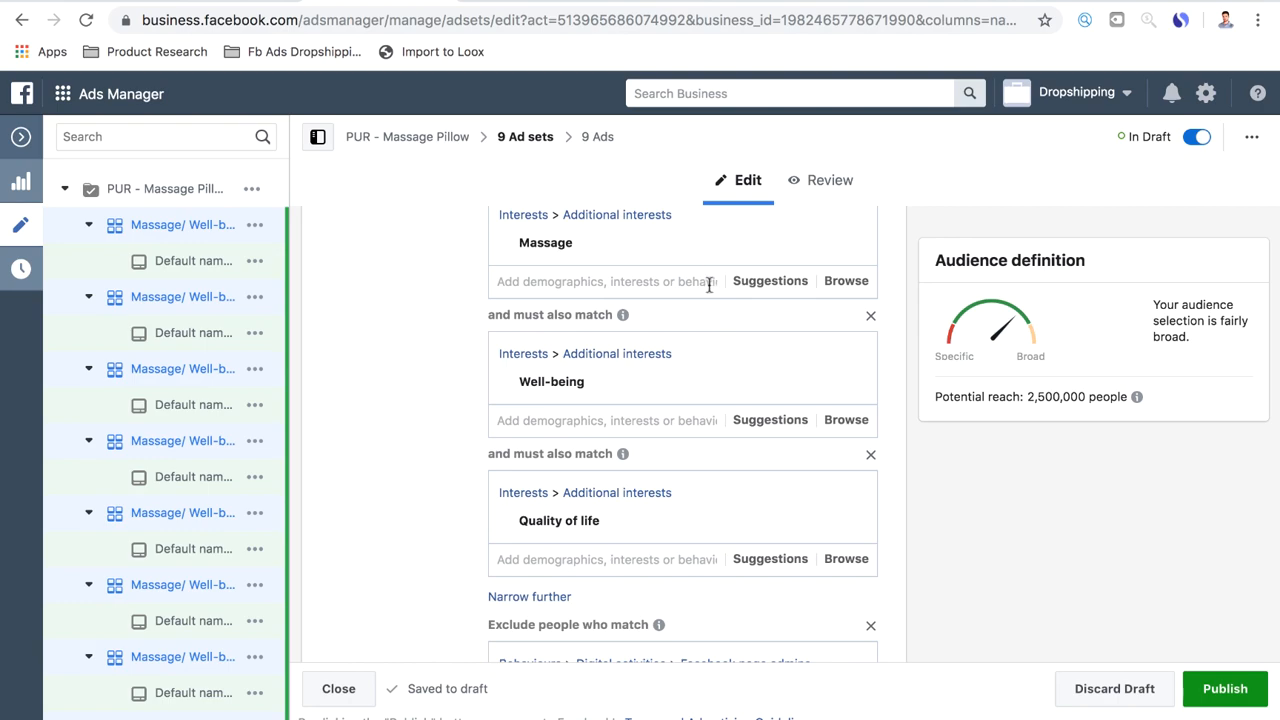
pyautogui.scroll(2, 709, 287)
pyautogui.click(779, 362)
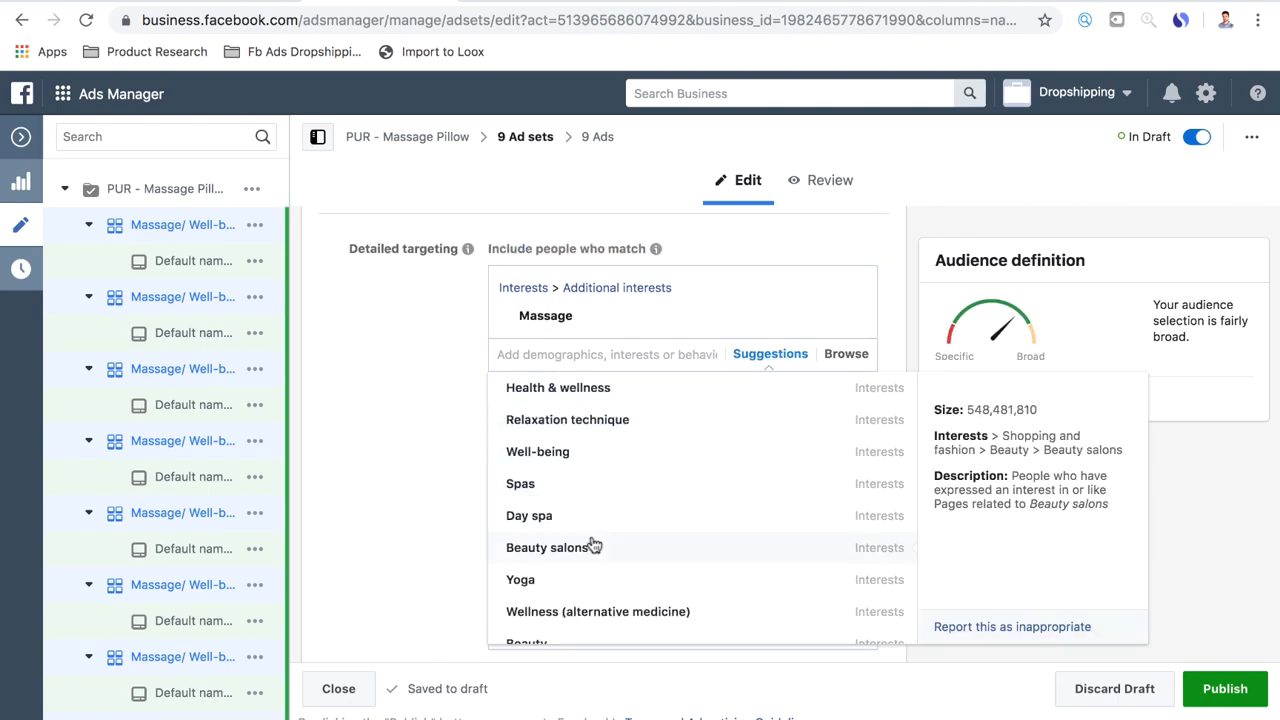
pyautogui.click(615, 423)
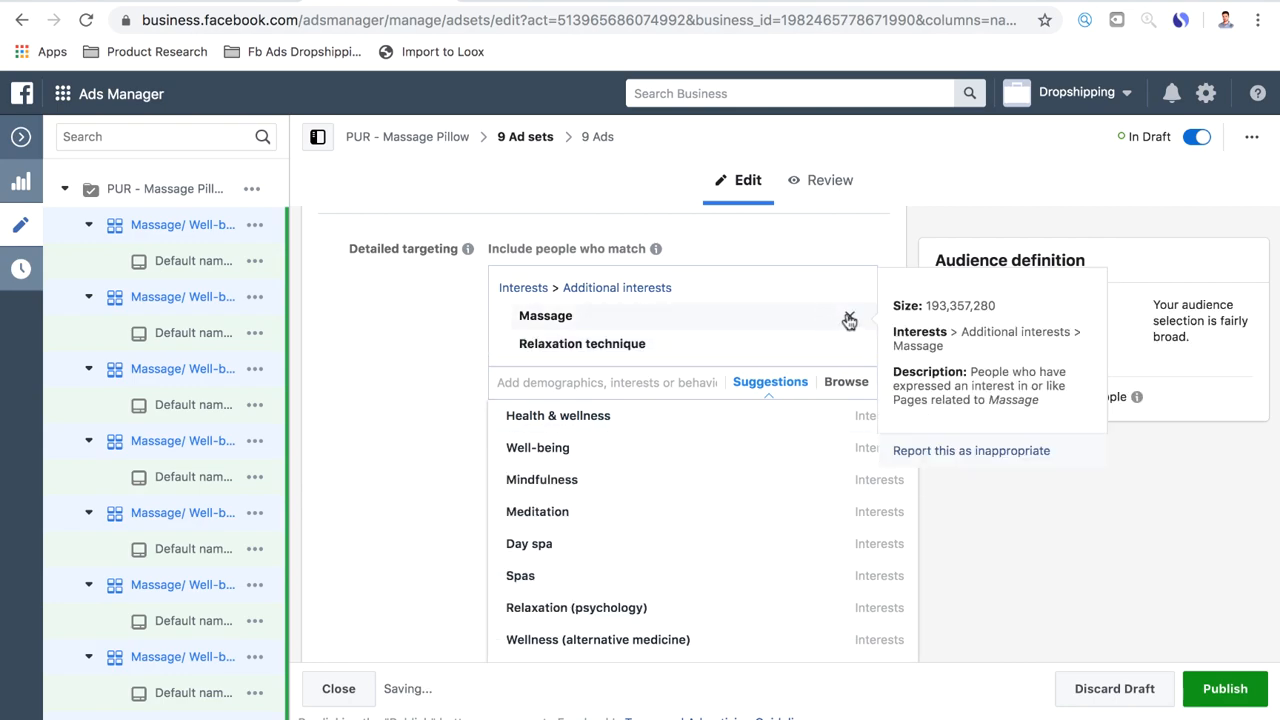
pyautogui.click(848, 319)
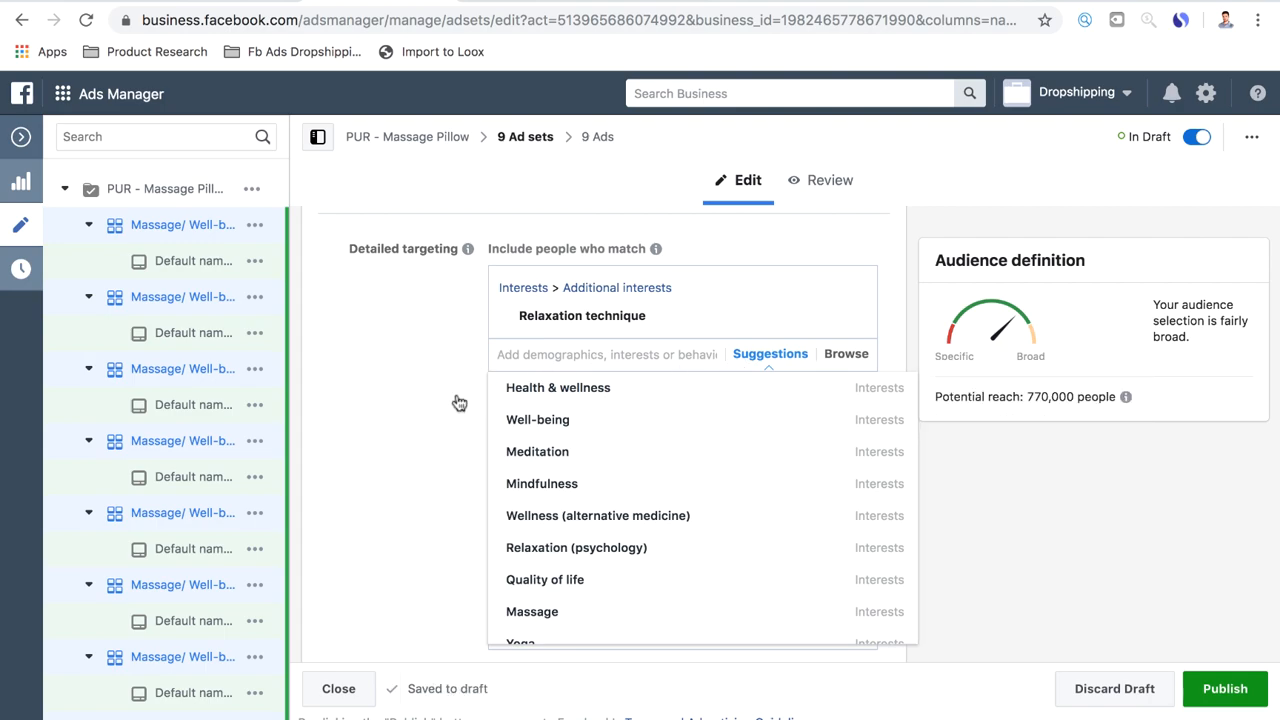
pyautogui.click(443, 467)
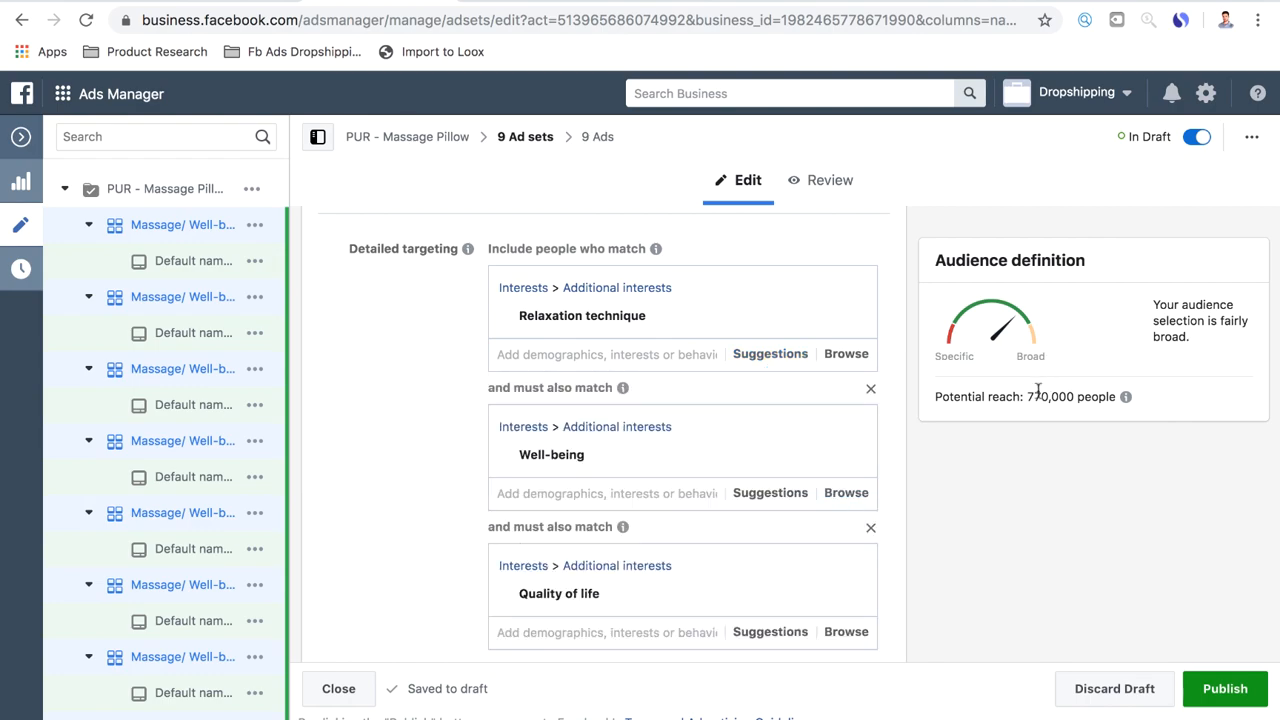
# Replace the Well-being and Quality of life layers with a single narrowing layer for the Meditation interest
pyautogui.click(870, 530)
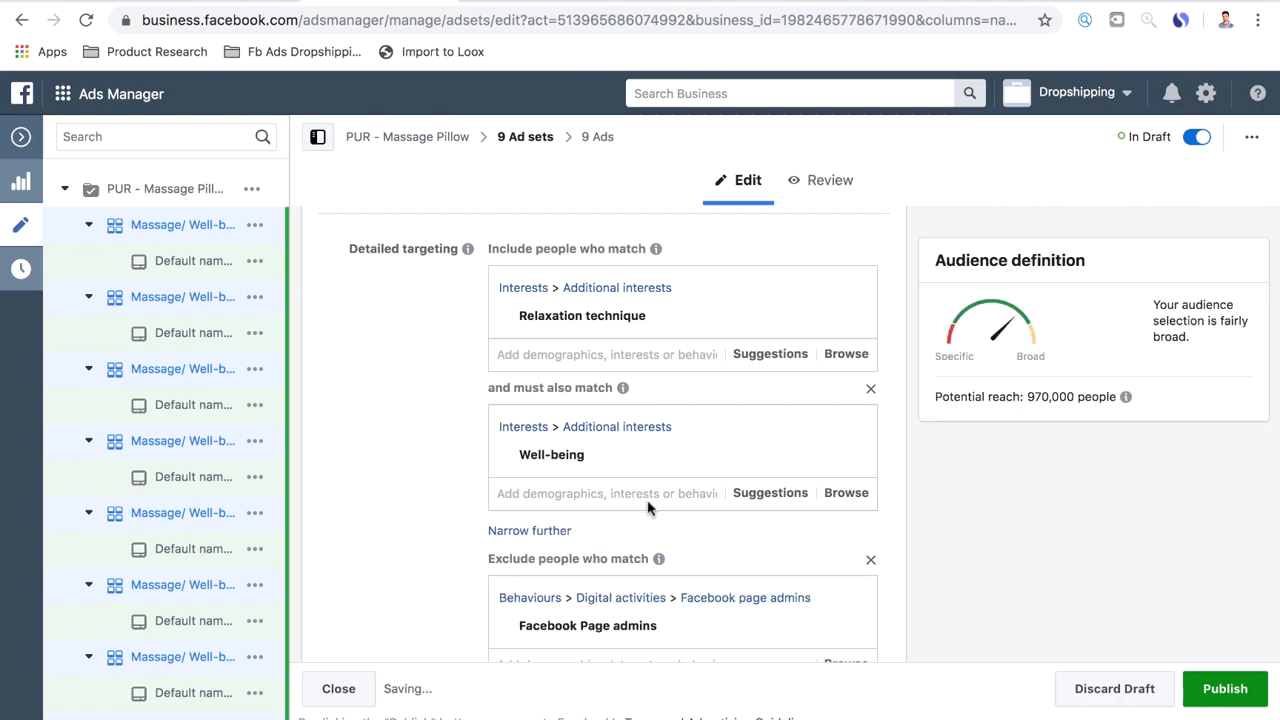
pyautogui.click(870, 388)
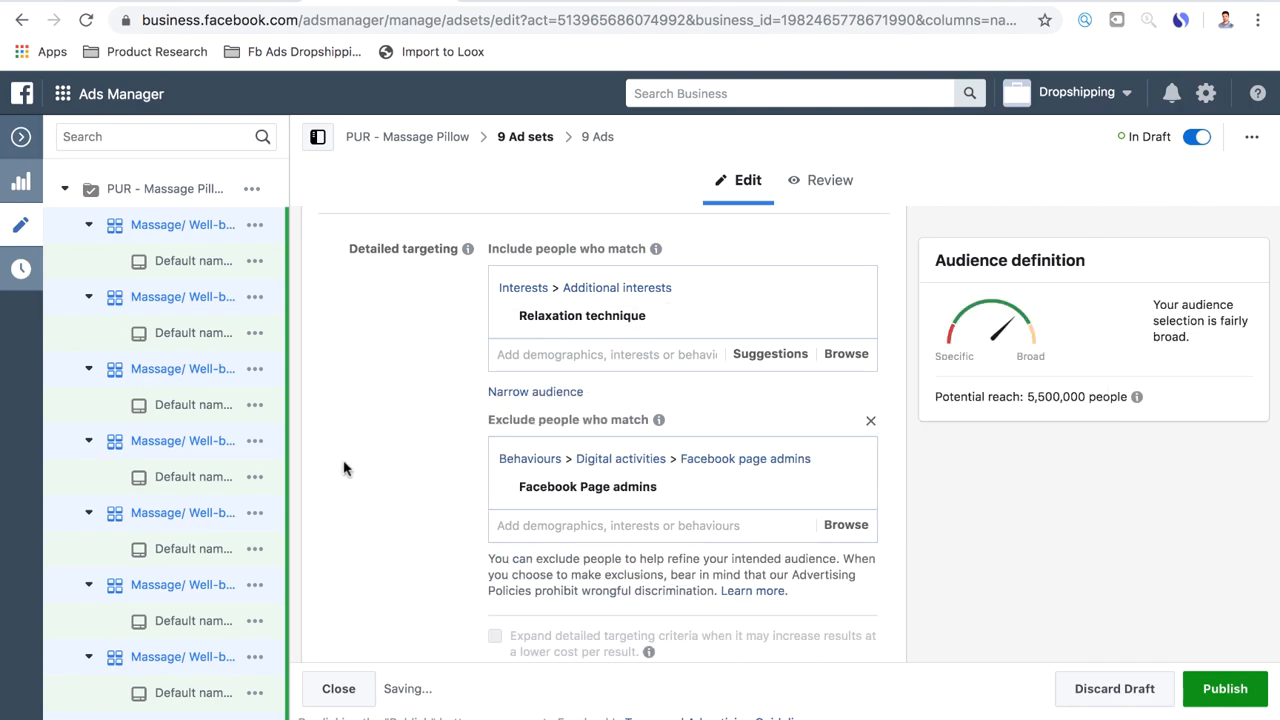
pyautogui.click(762, 356)
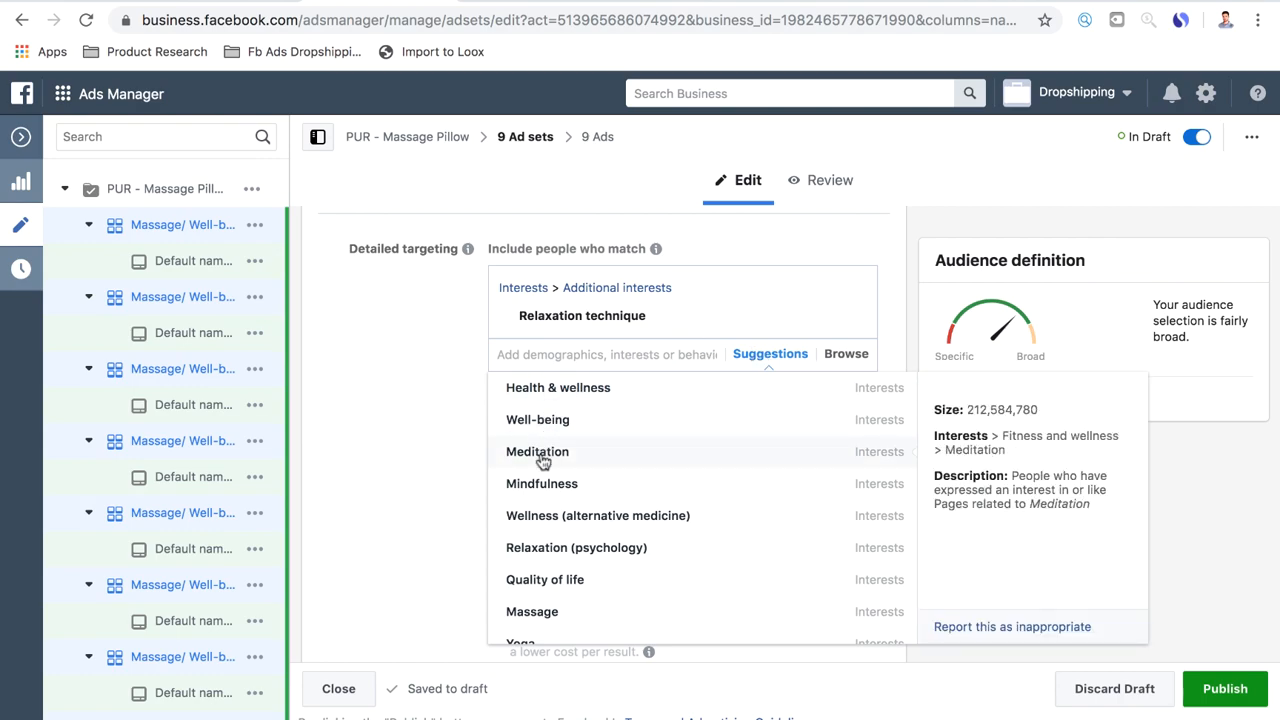
pyautogui.click(364, 477)
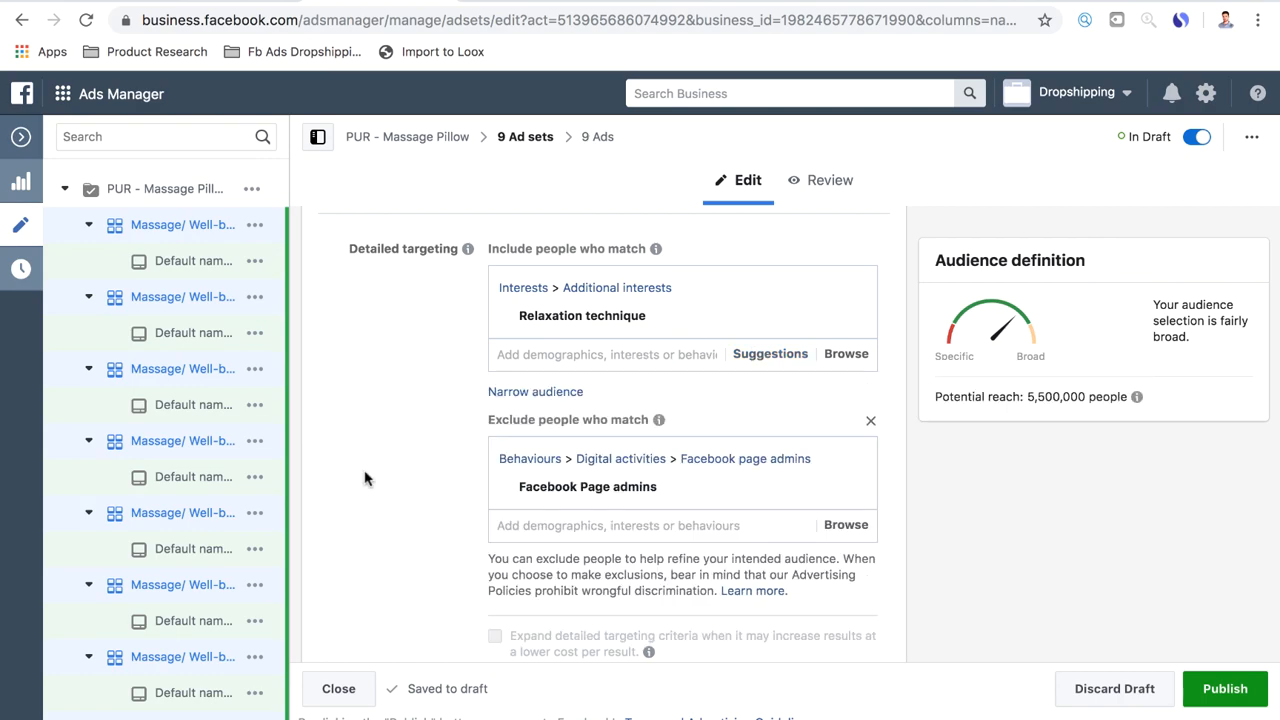
pyautogui.click(528, 391)
pyautogui.write('meditat')
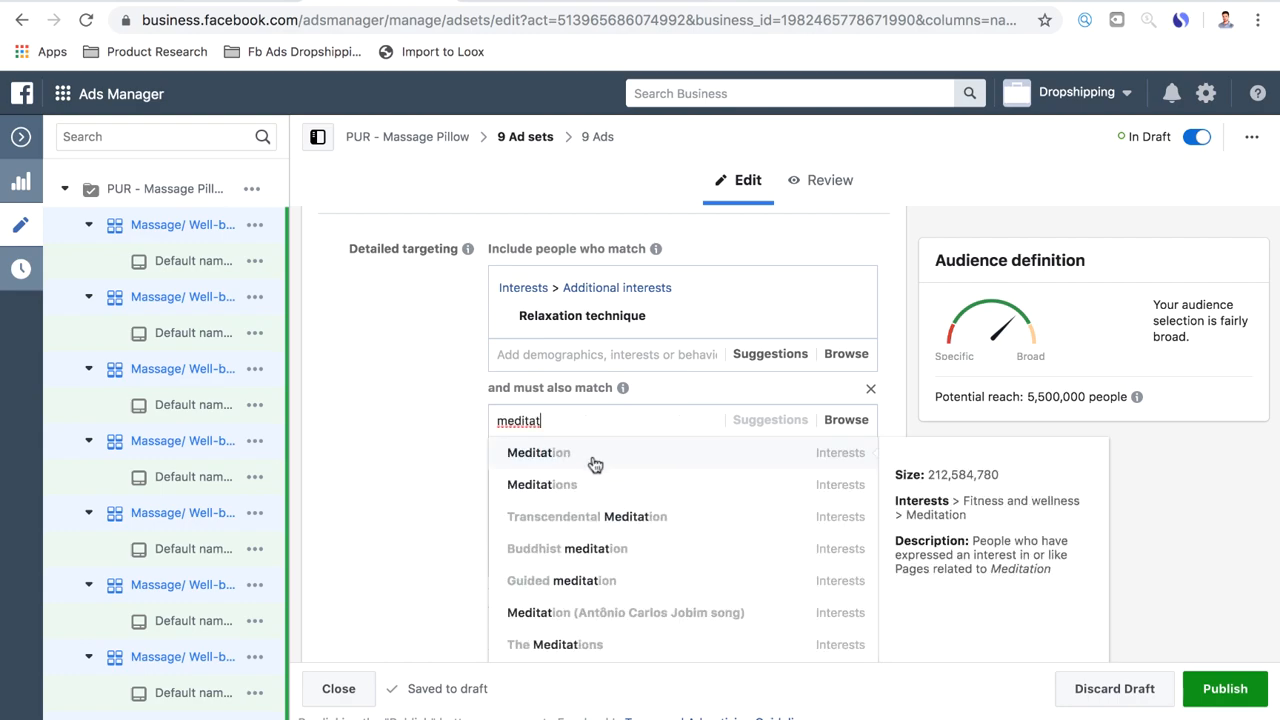
pyautogui.click(595, 461)
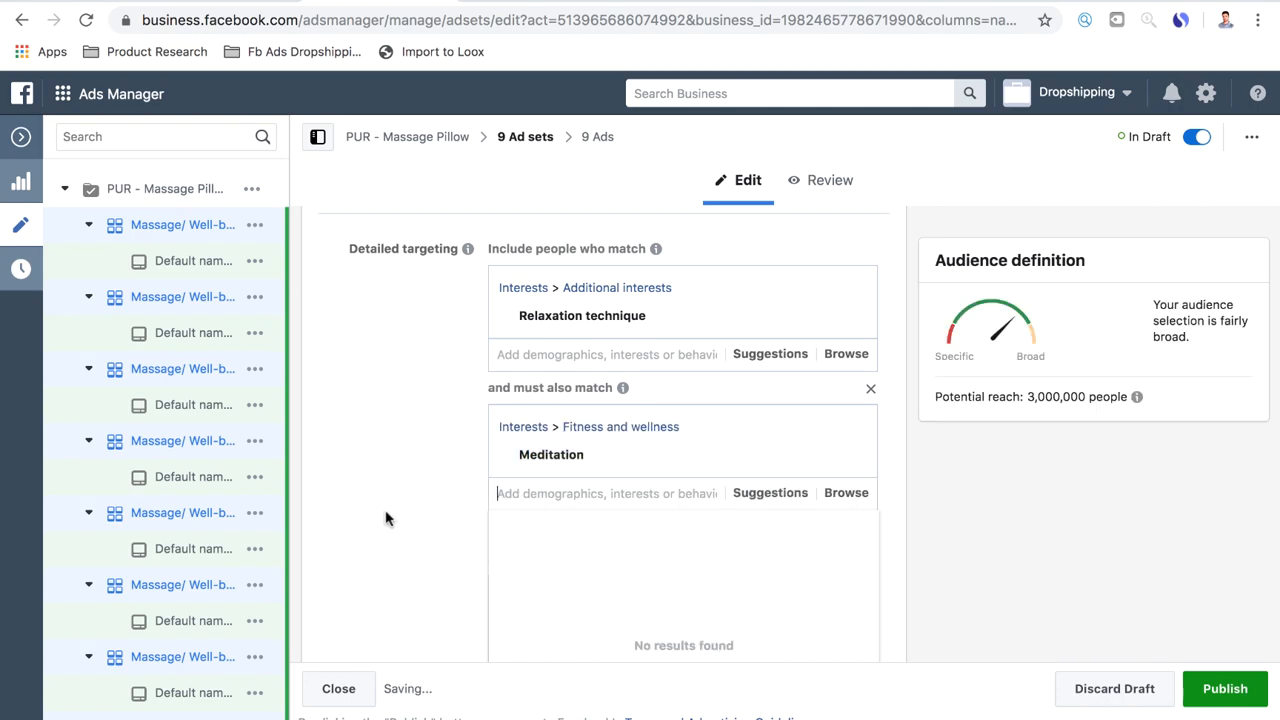
pyautogui.click(387, 518)
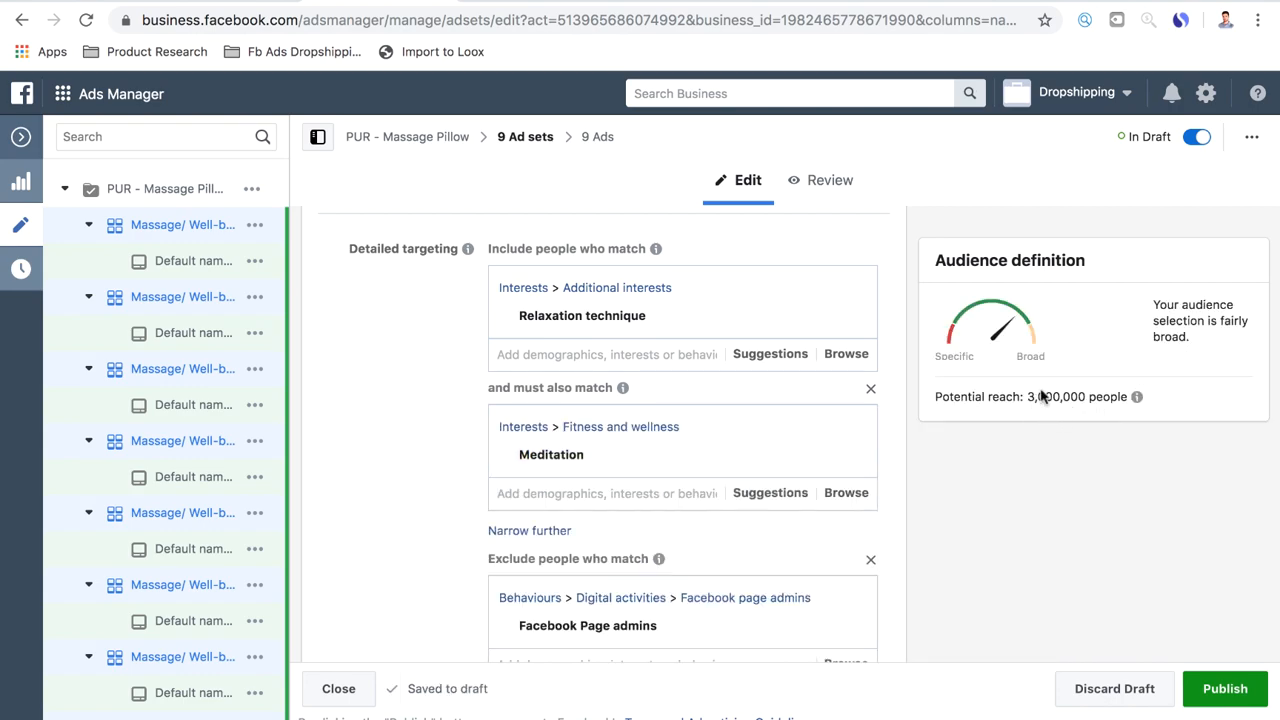
# Examine the included interests, the Facebook Page admins exclusion, and the age, gender and language settings of the ad sets
pyautogui.moveTo(519, 456)
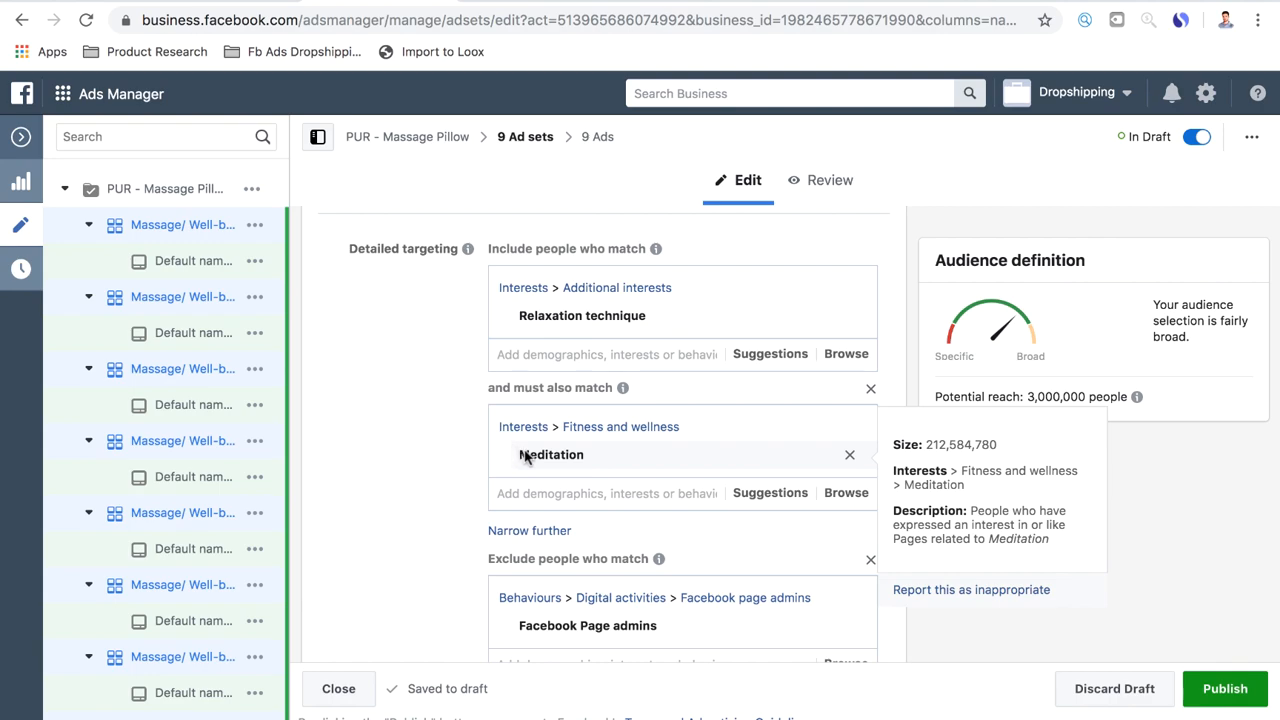
pyautogui.scroll(-1, 555, 573)
pyautogui.moveTo(590, 583)
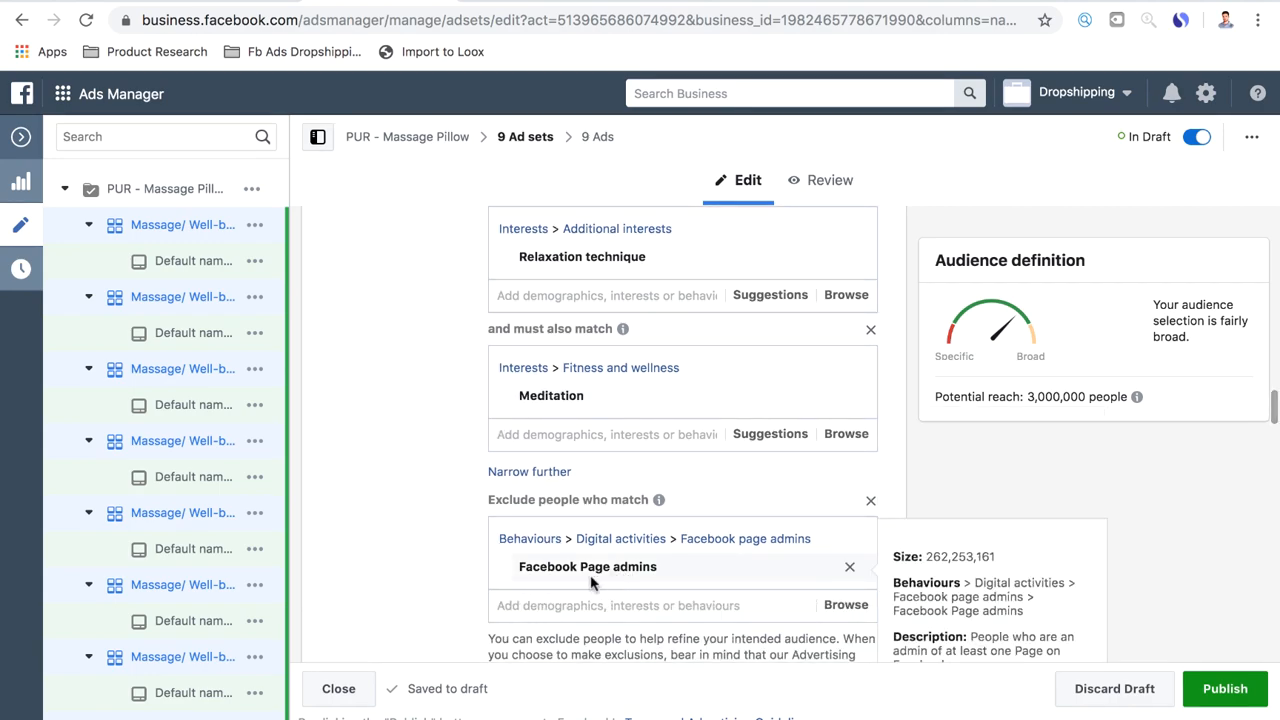
pyautogui.scroll(1, 560, 597)
pyautogui.moveTo(503, 277)
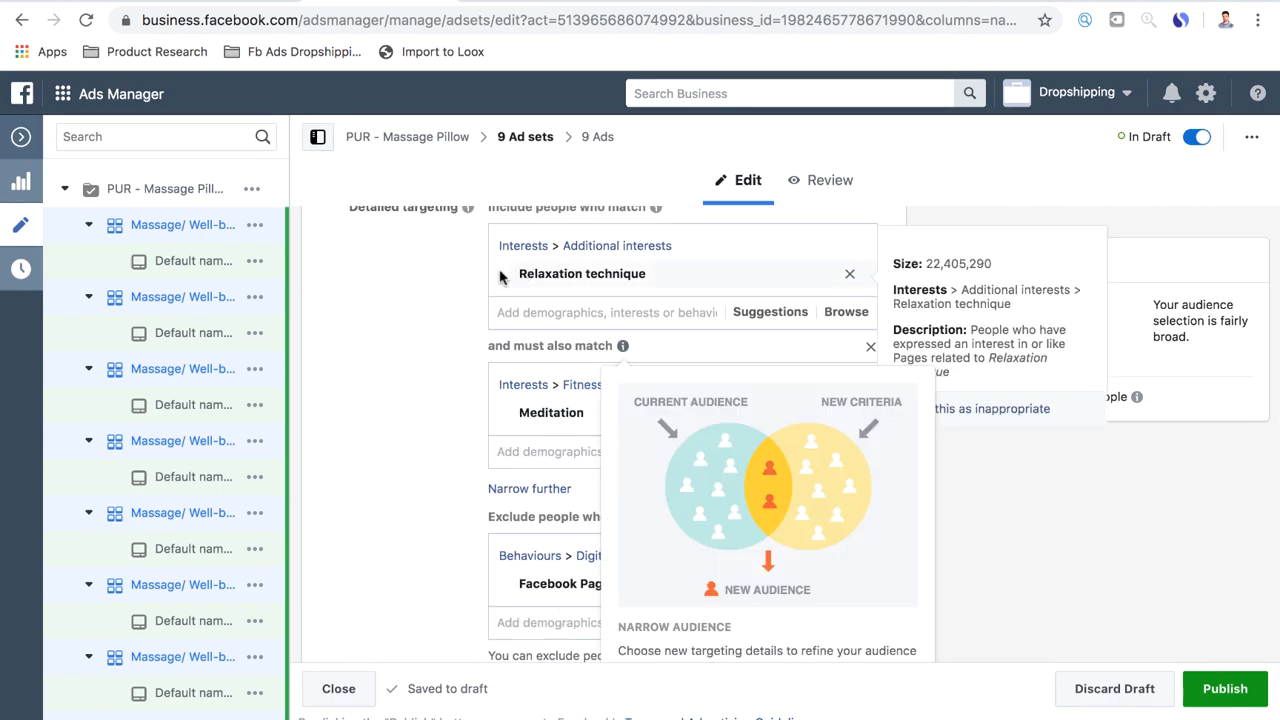
pyautogui.scroll(5, 546, 565)
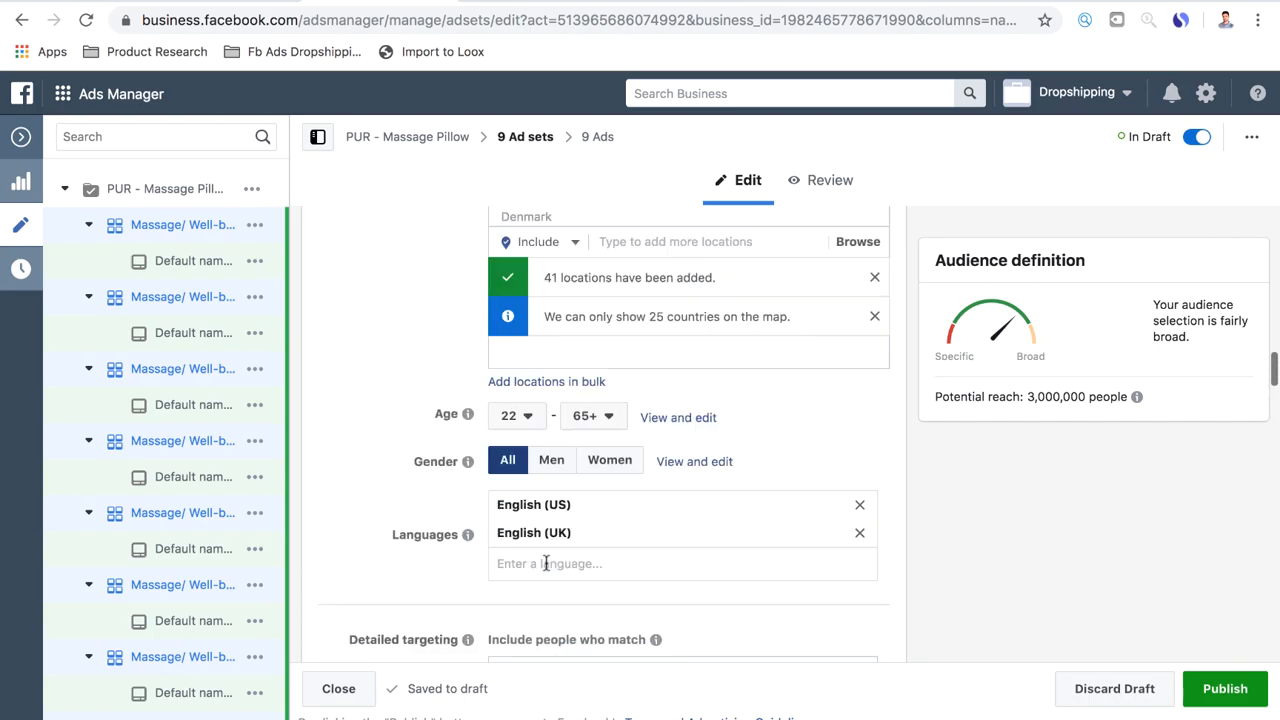
pyautogui.scroll(5, 546, 563)
pyautogui.scroll(-5, 546, 563)
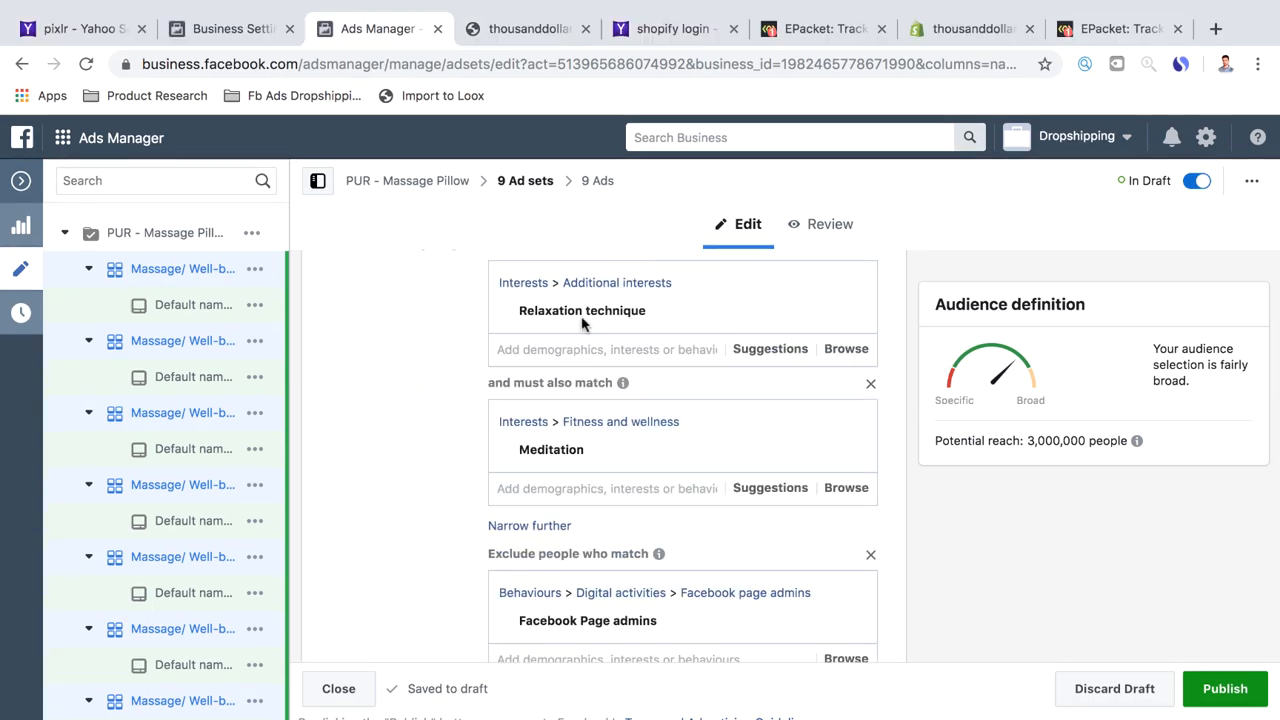
pyautogui.scroll(-1, 586, 320)
pyautogui.moveTo(551, 259)
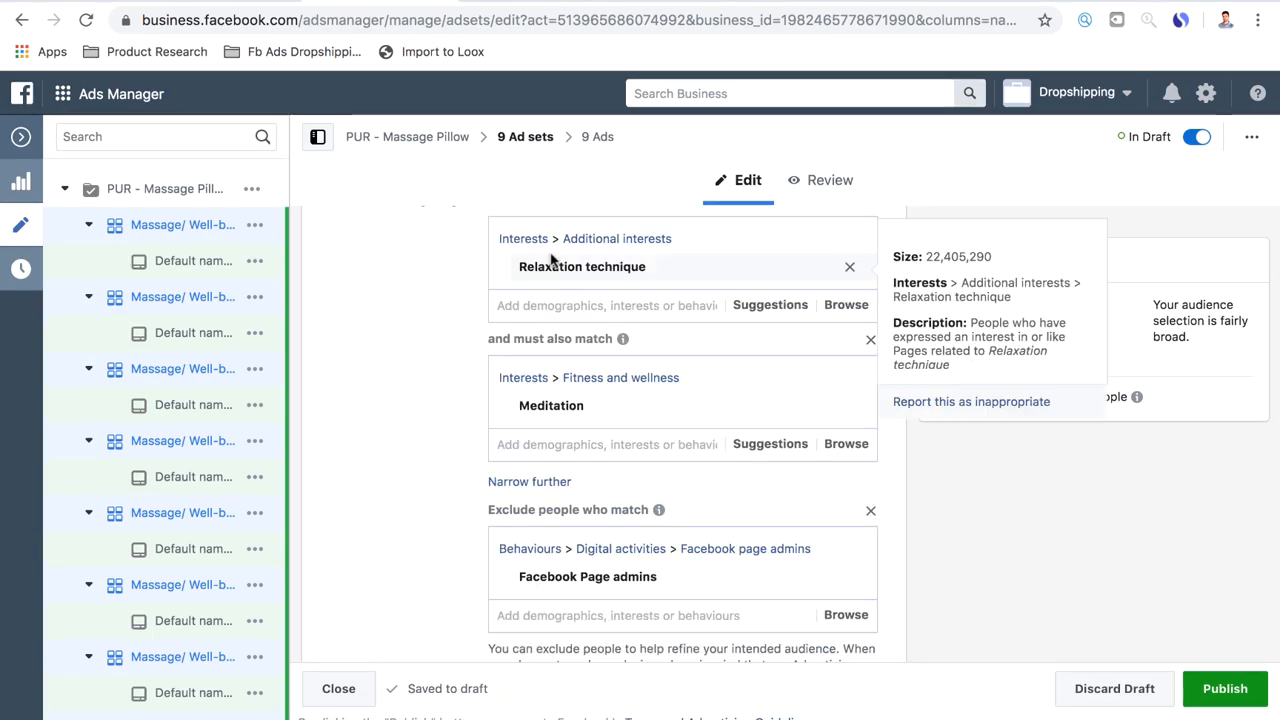
# Rename the selected ad sets after their two layered interests as "Relaxation technique/ Meditation"
pyautogui.scroll(10, 564, 409)
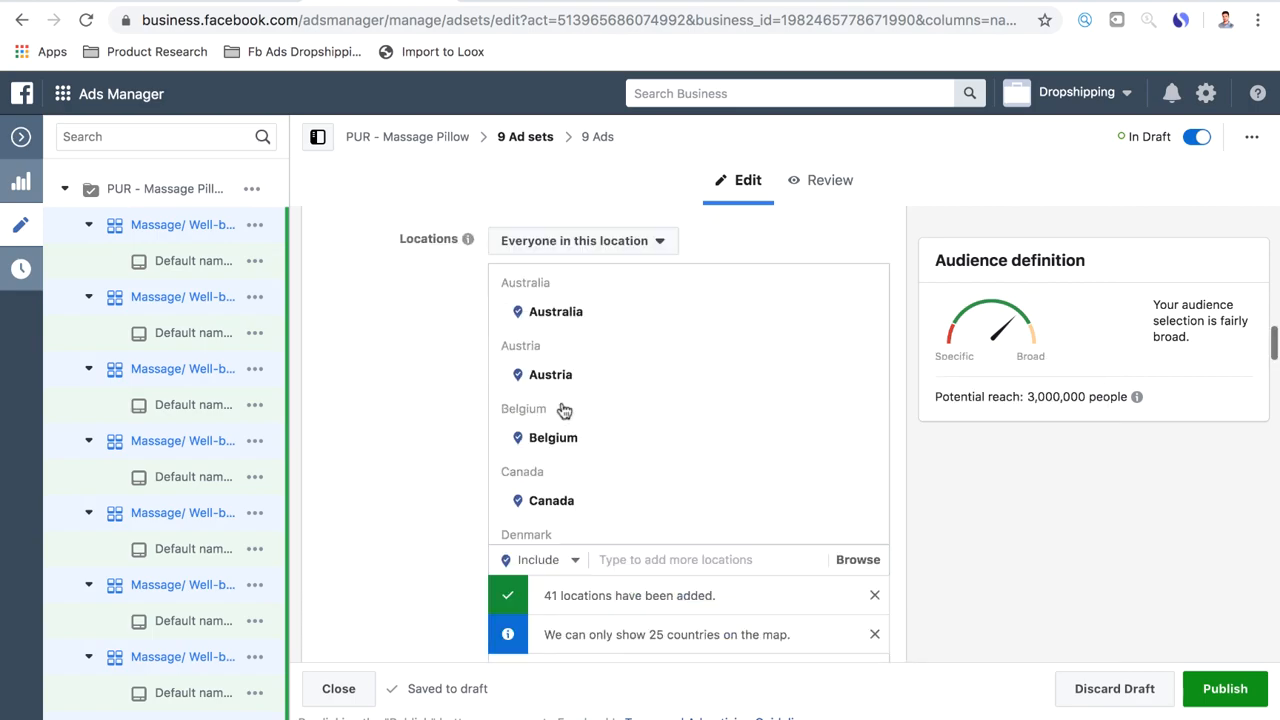
pyautogui.scroll(10, 564, 410)
pyautogui.moveTo(695, 247); pyautogui.dragTo(526, 237)
pyautogui.write('Re')
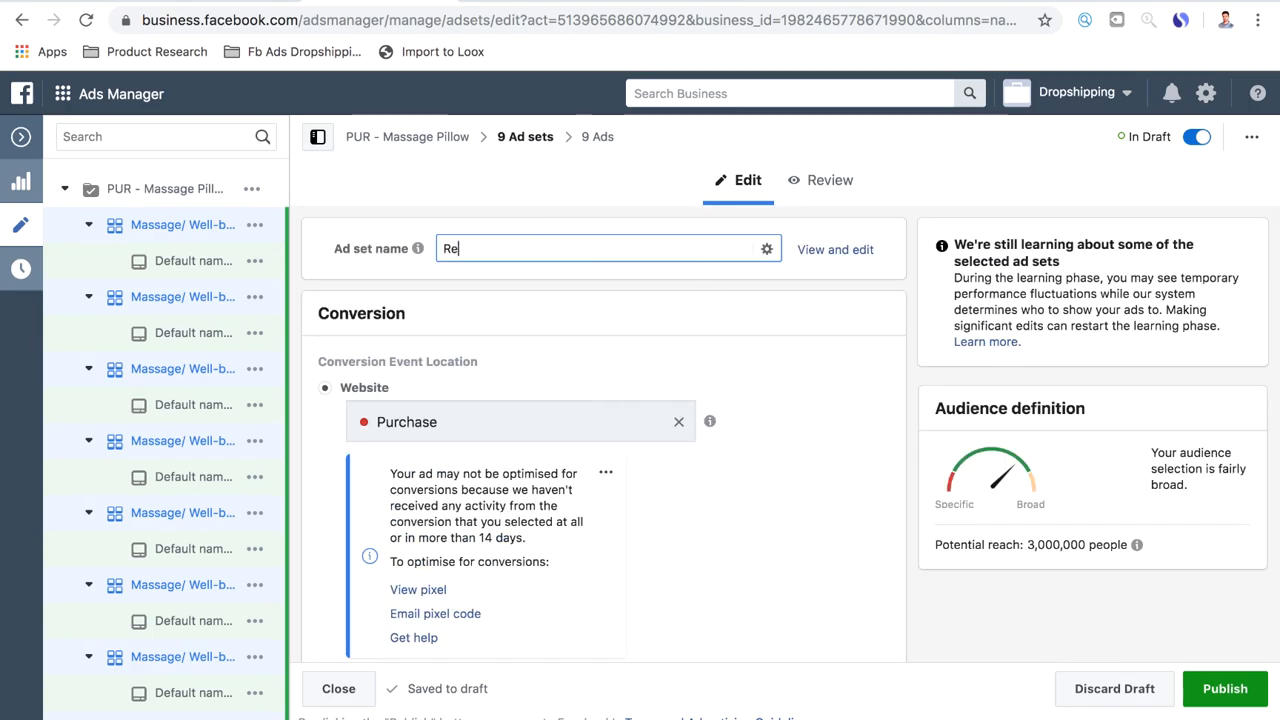
pyautogui.write('laxation technique/ Meditation')
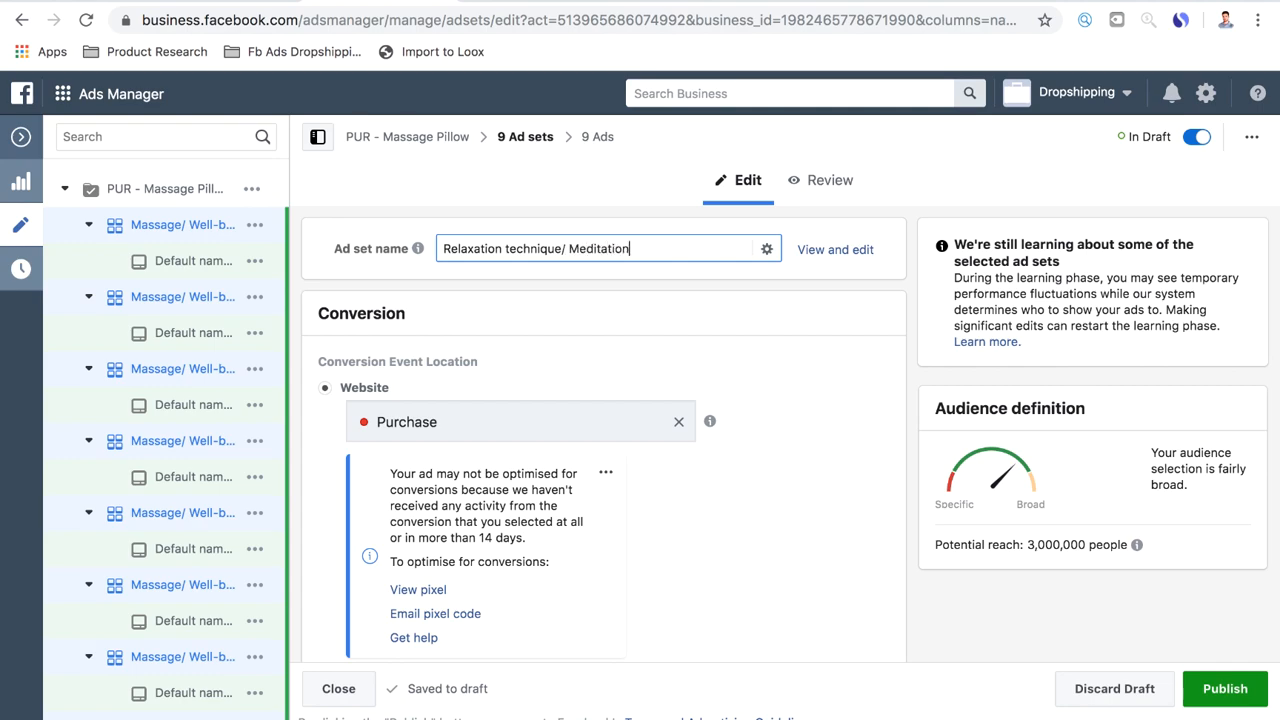
pyautogui.scroll(-15, 586, 314)
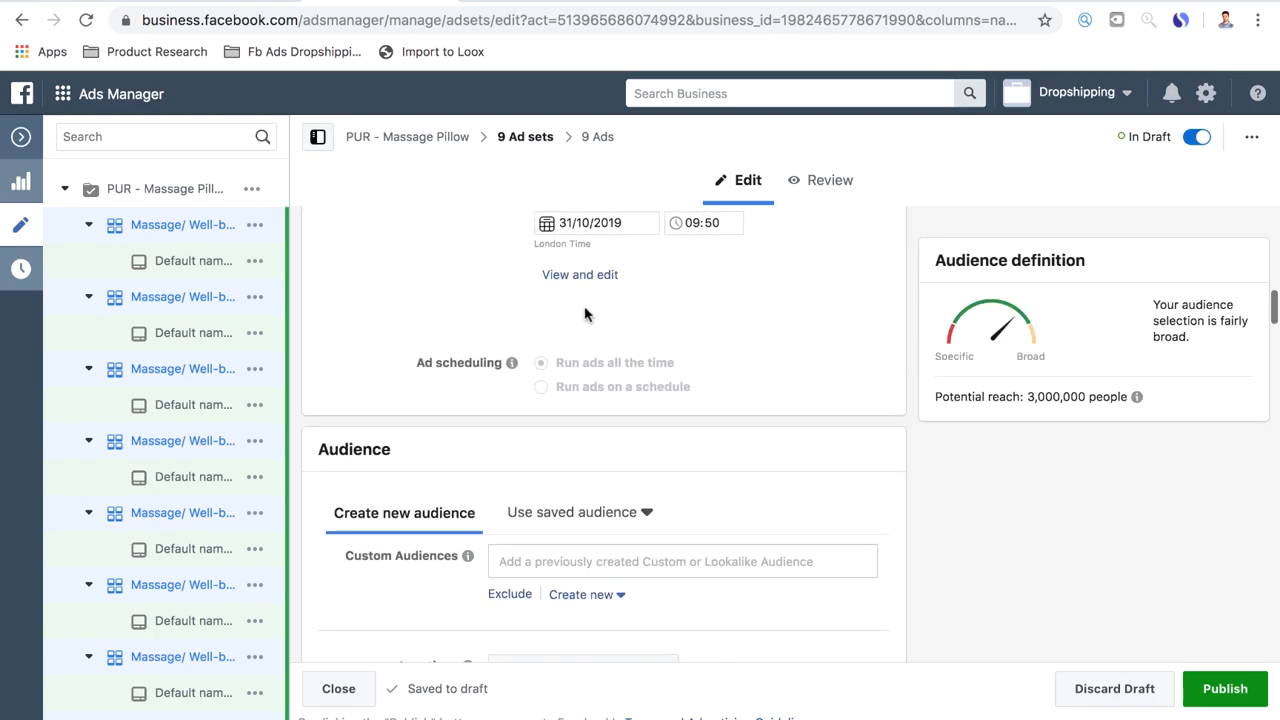